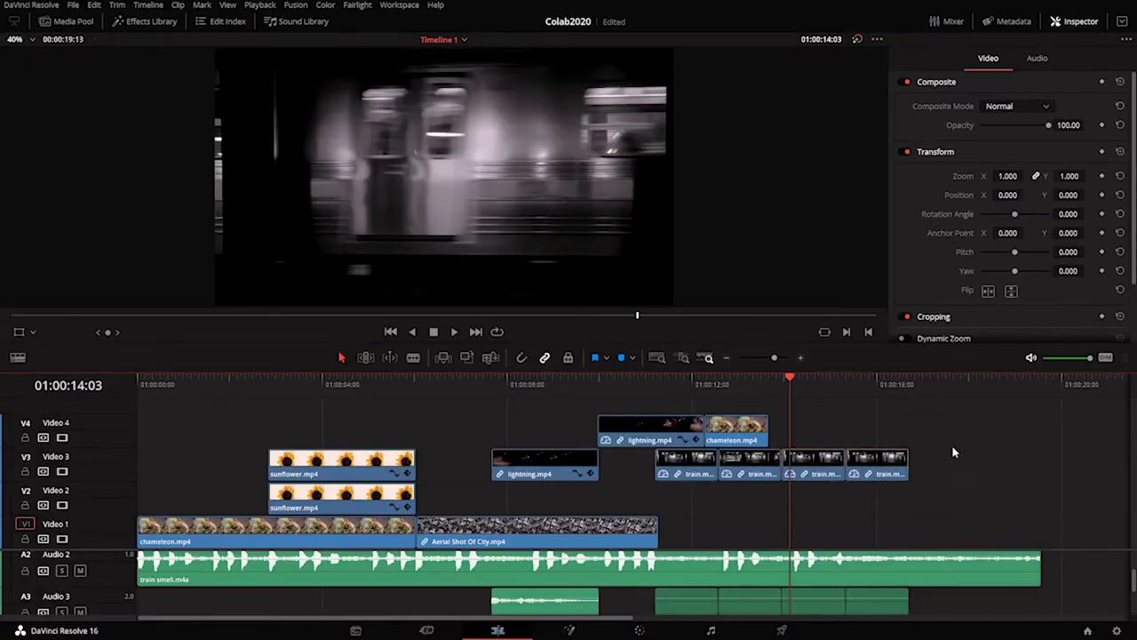
Delete the last two train clips on Video 3 and undo that deletion
{"action": "left_click_drag", "start_coordinate": [756, 380], "coordinate": [679, 384]}
{"action": "left_click_drag", "start_coordinate": [696, 434], "coordinate": [879, 418]}
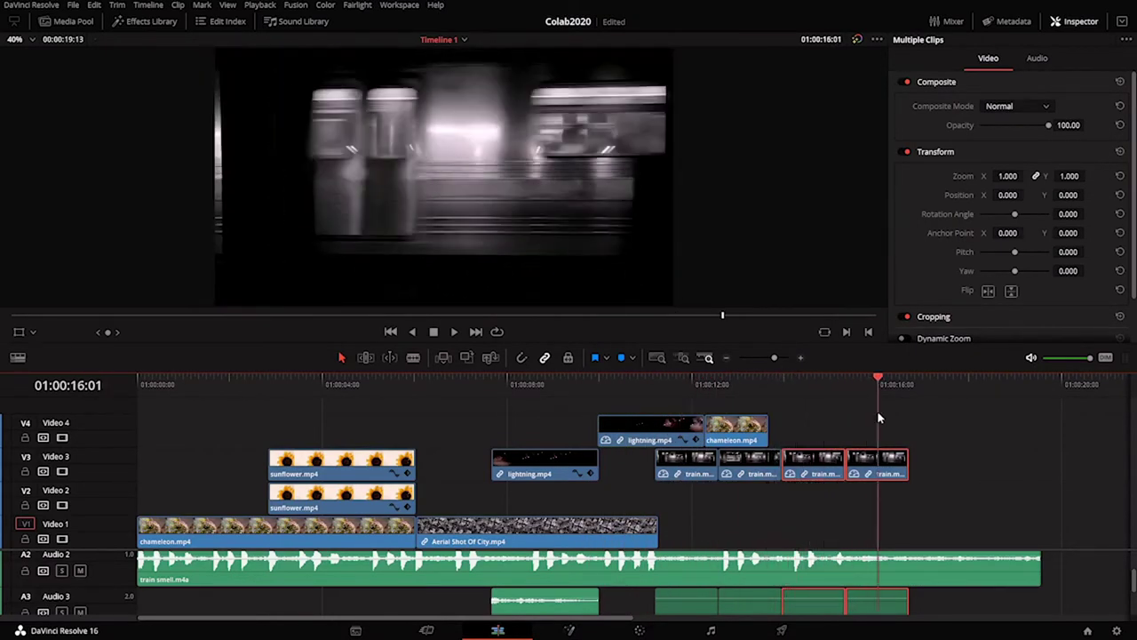
{"action": "left_click_drag", "start_coordinate": [947, 423], "coordinate": [810, 487]}
{"action": "key", "text": "Delete"}
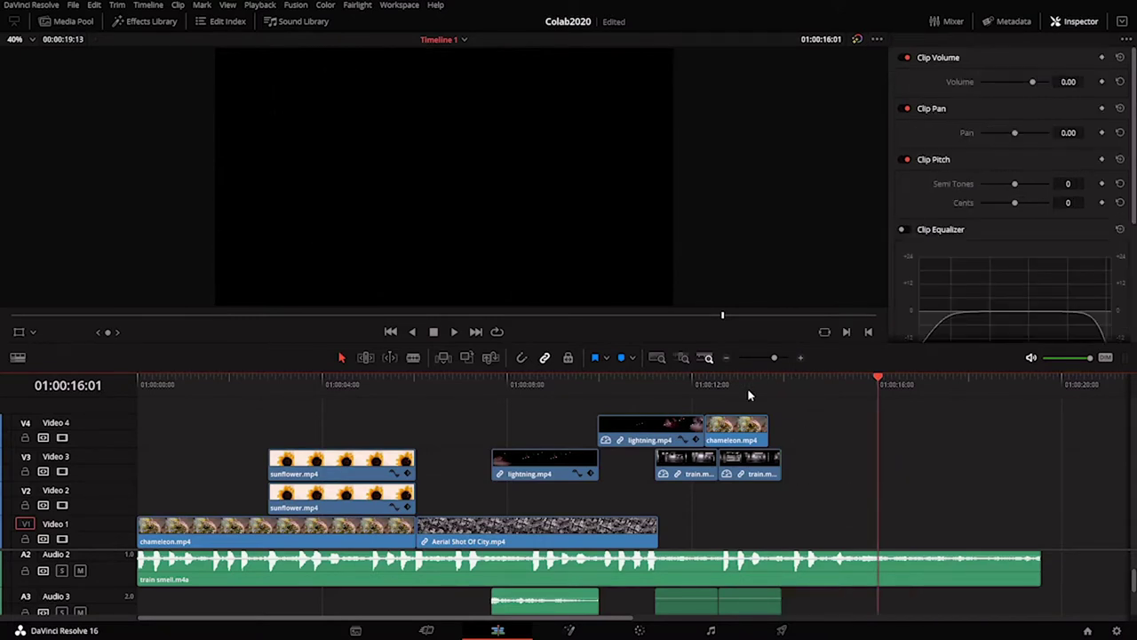
{"action": "left_click", "coordinate": [77, 6]}
{"action": "mouse_move", "coordinate": [94, 5]}
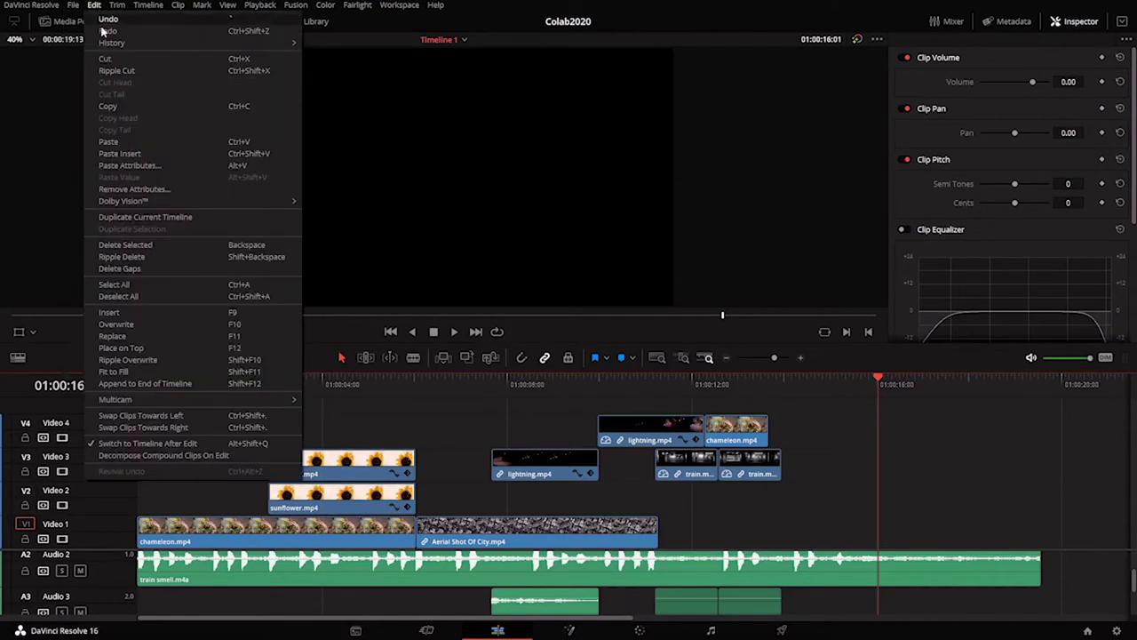
{"action": "left_click", "coordinate": [116, 21]}
Disable the last two train clips on Video 3 while keeping them in the timeline
{"action": "left_click_drag", "start_coordinate": [832, 406], "coordinate": [898, 498]}
{"action": "right_click", "coordinate": [864, 458]}
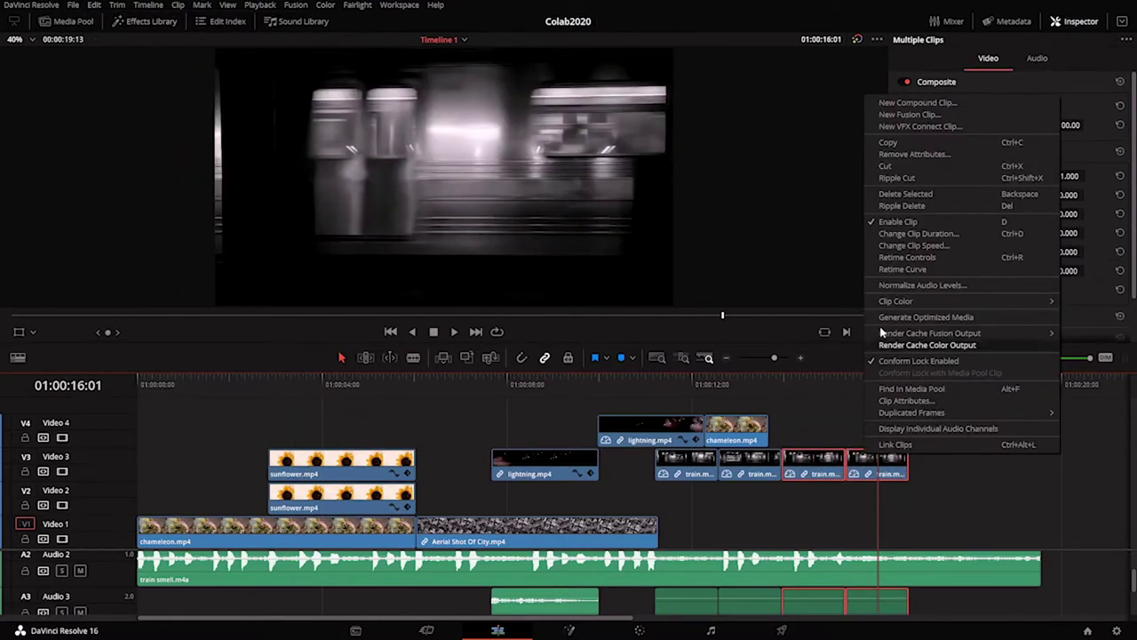
{"action": "left_click", "coordinate": [895, 223]}
Enable the third train clip on Video 3 and disable it again
{"action": "left_click_drag", "start_coordinate": [780, 383], "coordinate": [807, 467]}
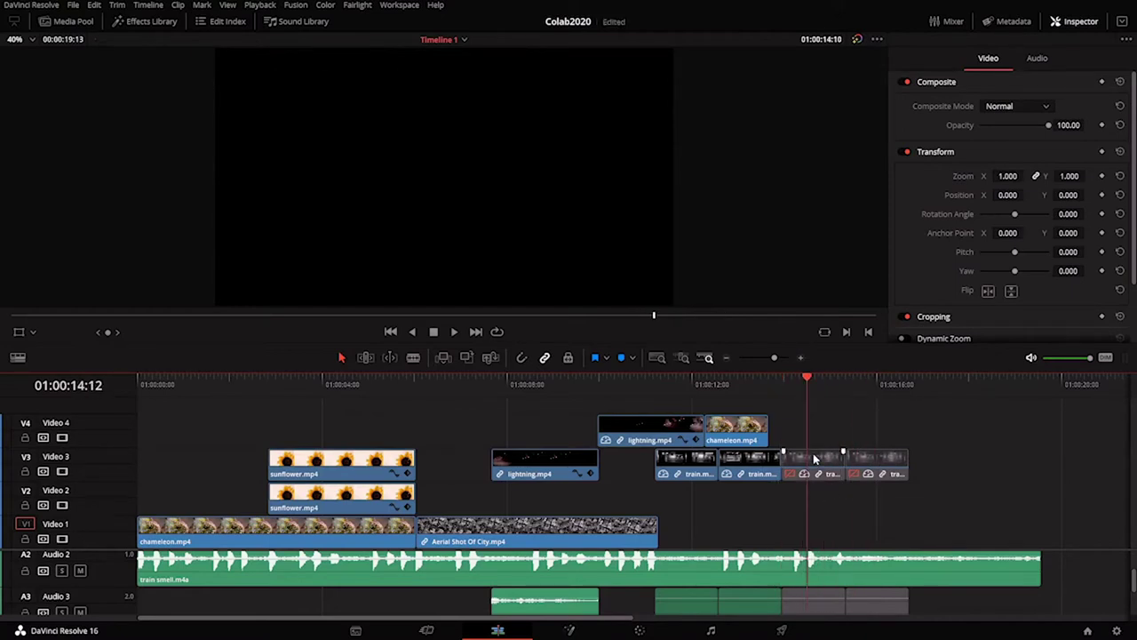
{"action": "right_click", "coordinate": [833, 463]}
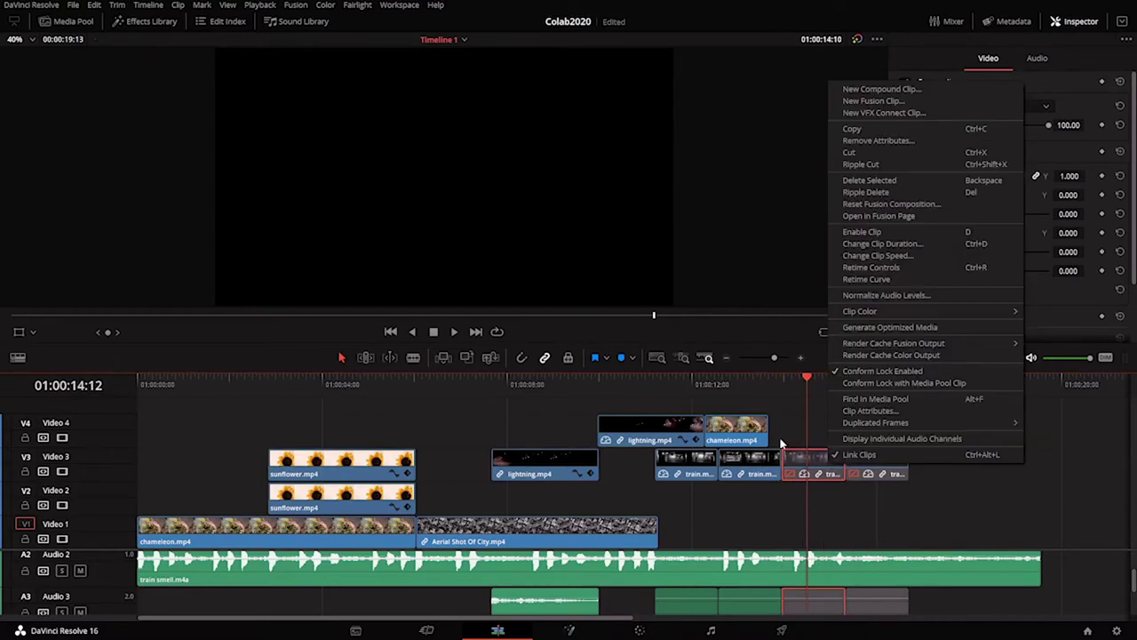
{"action": "left_click", "coordinate": [862, 232]}
{"action": "left_click_drag", "start_coordinate": [788, 385], "coordinate": [868, 455]}
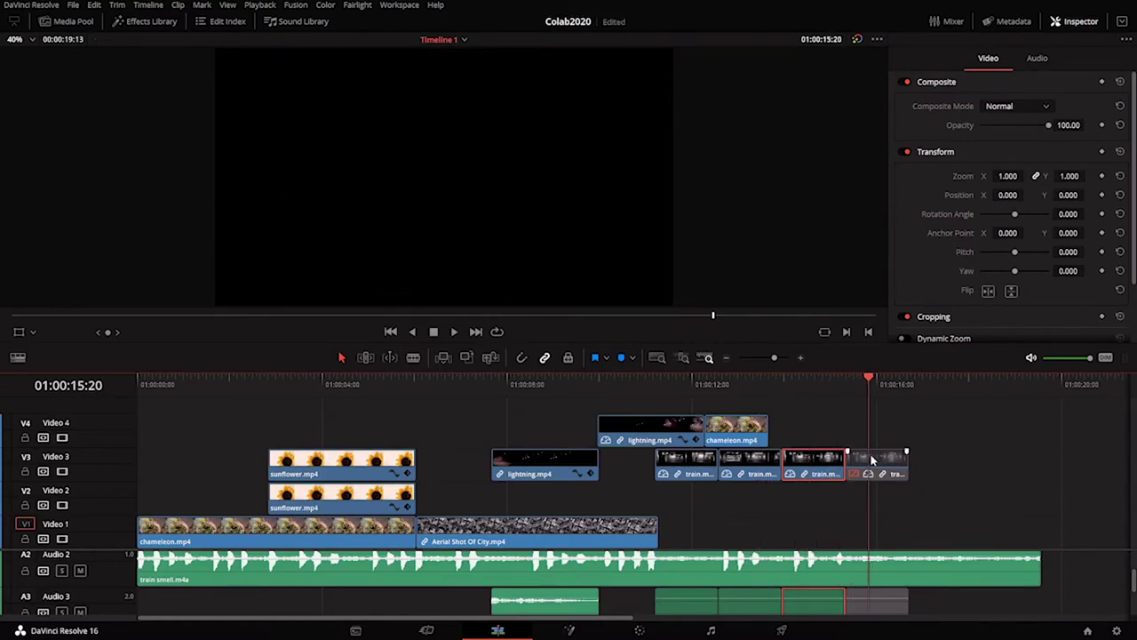
{"action": "left_click", "coordinate": [874, 458]}
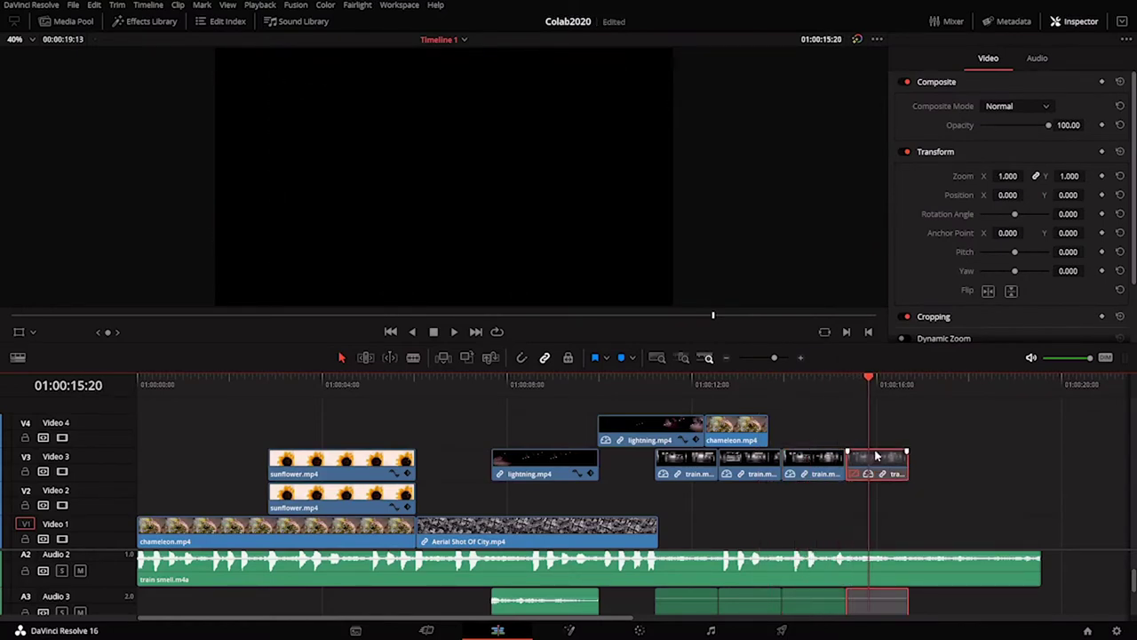
{"action": "left_click", "coordinate": [805, 467]}
{"action": "key", "text": "d"}
Extend the end of the chameleon clip on Video 4 by about one second and play that section
{"action": "left_click_drag", "start_coordinate": [822, 385], "coordinate": [810, 429]}
{"action": "left_click", "coordinate": [694, 381]}
{"action": "key", "text": "space"}
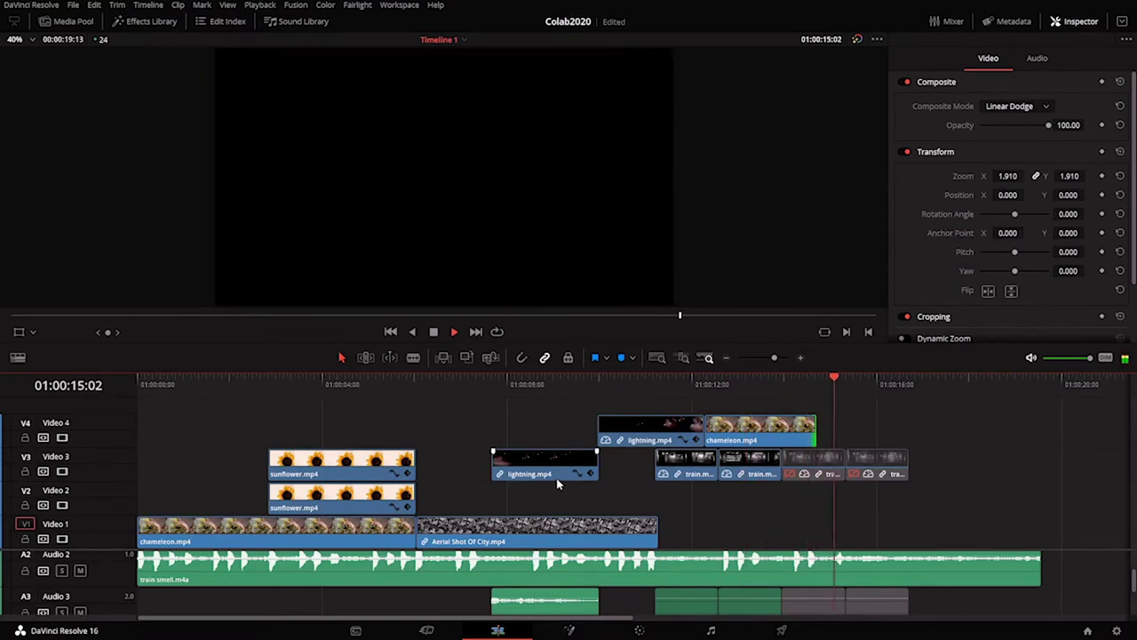
Split the chameleon clip after the lightning clip on Video 4 at 01:00:13:00
{"action": "left_click_drag", "start_coordinate": [716, 392], "coordinate": [738, 407]}
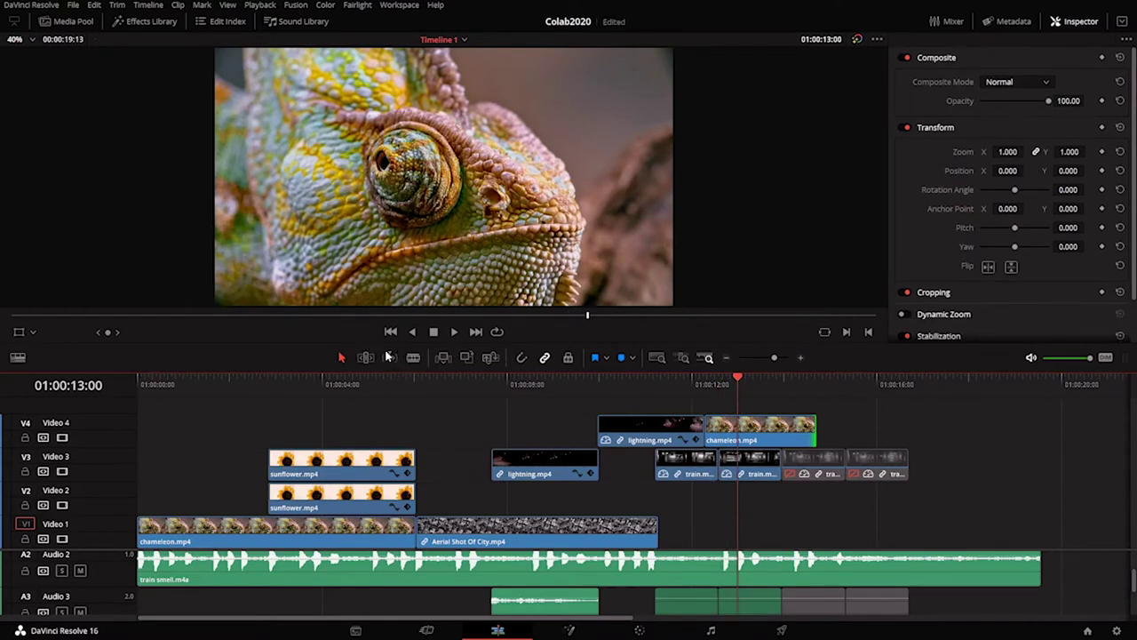
{"action": "left_click", "coordinate": [414, 359]}
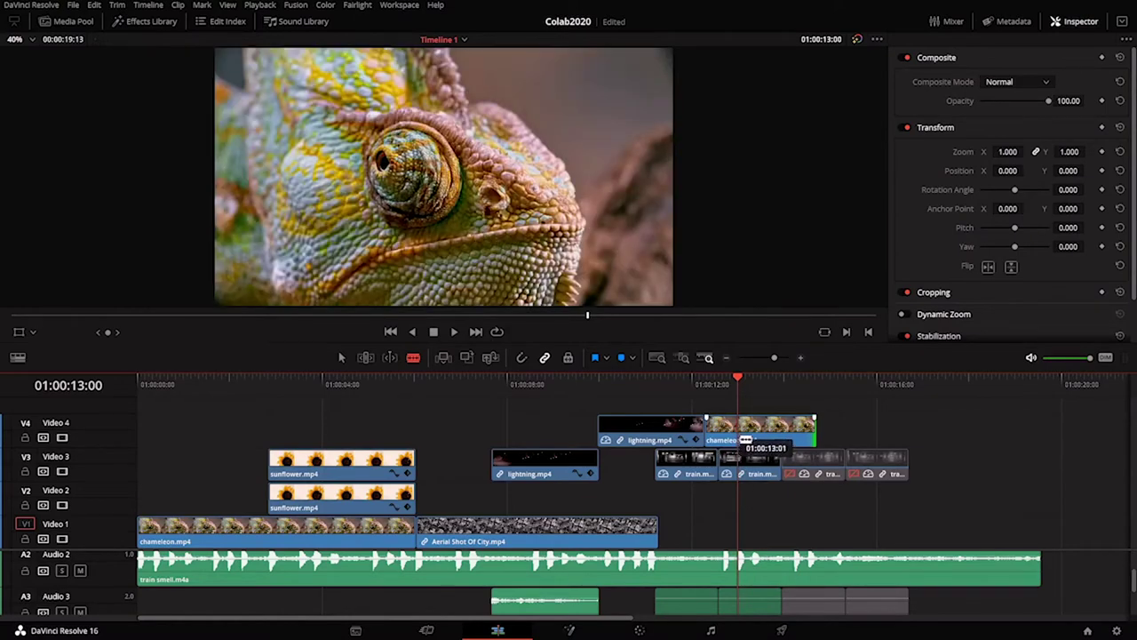
{"action": "left_click", "coordinate": [741, 440]}
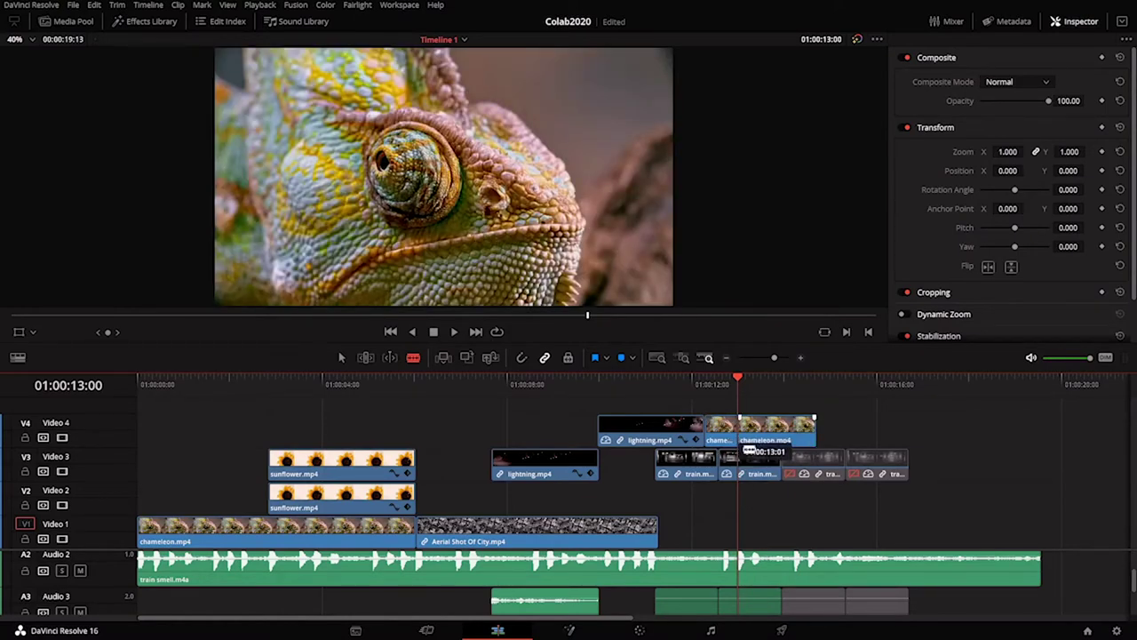
Cut the start of the second chameleon piece up to 01:00:13:07, close the gap to the first piece and play it back
{"action": "left_click", "coordinate": [731, 387]}
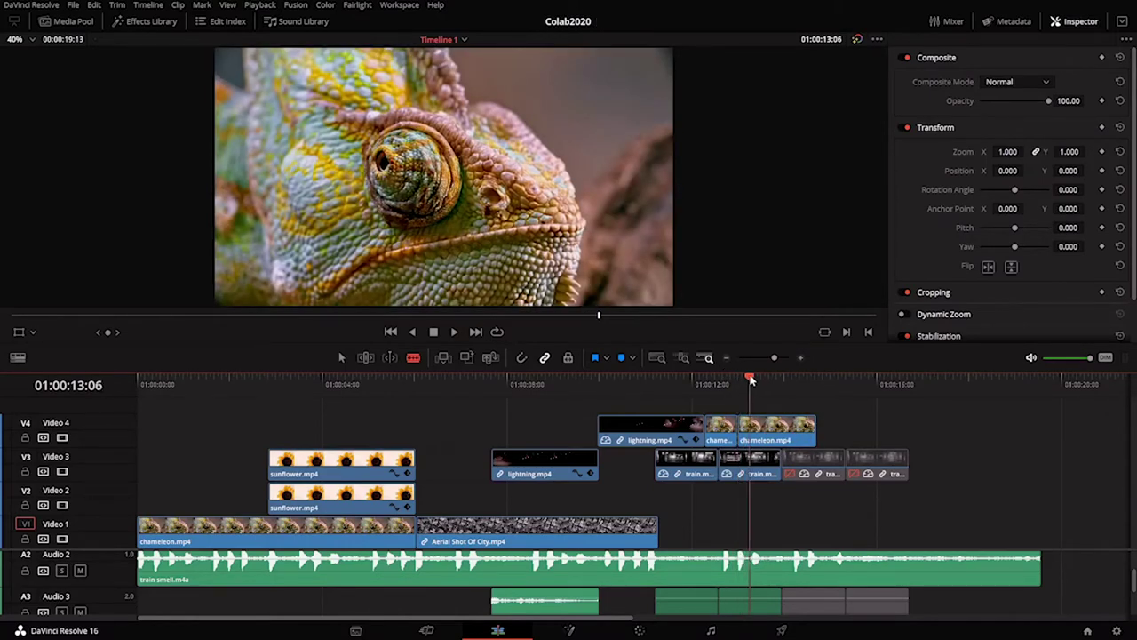
{"action": "mouse_move", "coordinate": [751, 379]}
{"action": "left_mouse_down"}
{"action": "mouse_move", "coordinate": [764, 379]}
{"action": "mouse_move", "coordinate": [751, 395]}
{"action": "left_mouse_up"}
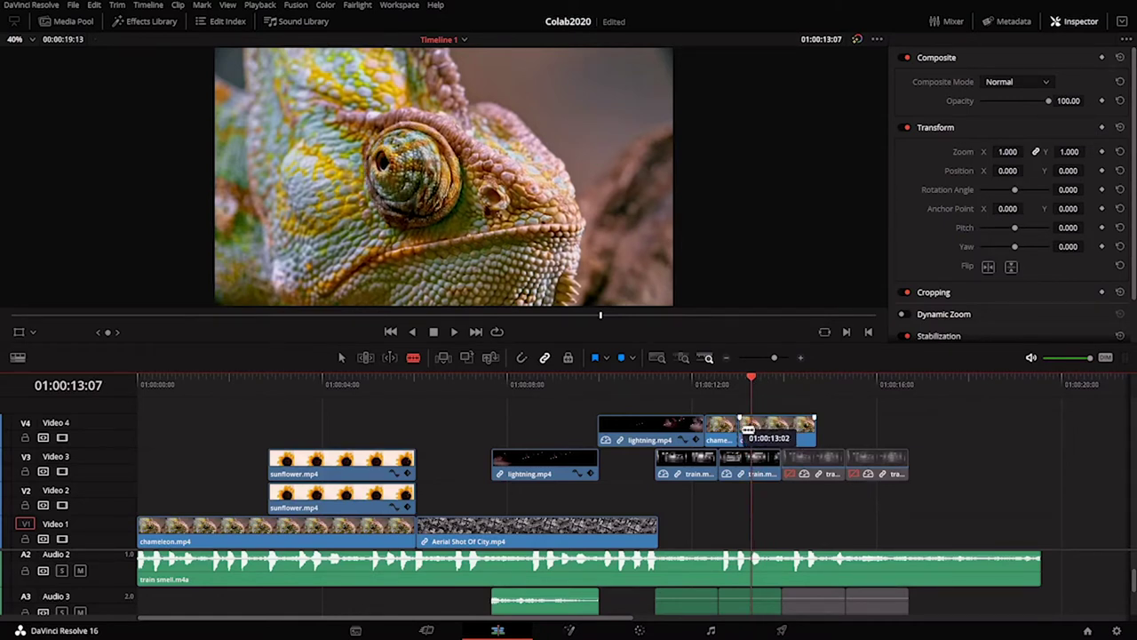
{"action": "key", "text": "a"}
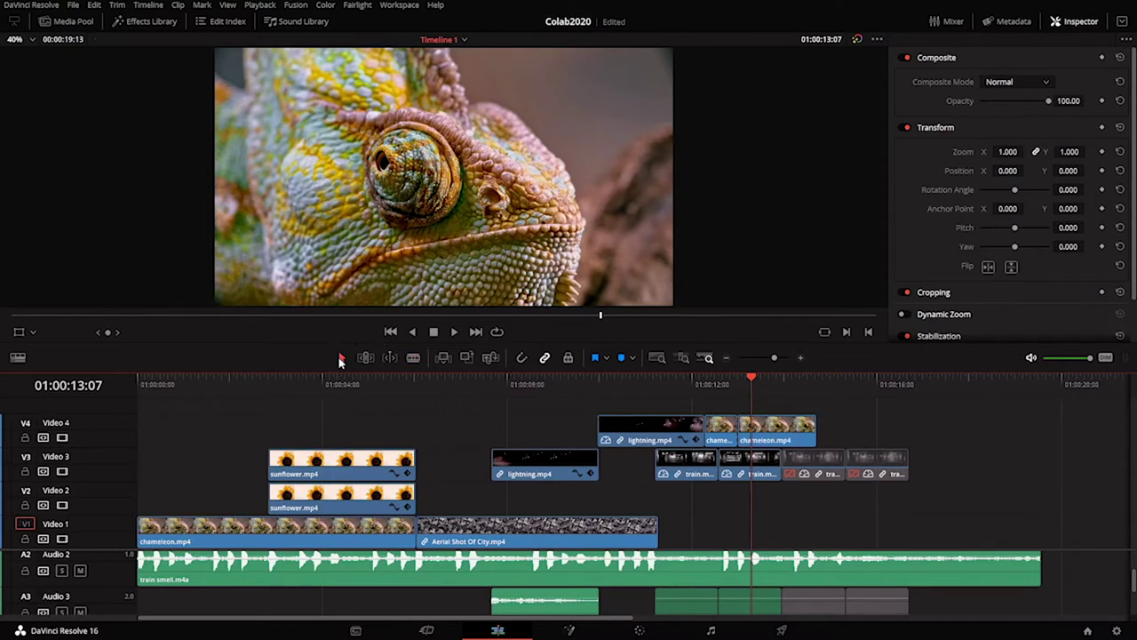
{"action": "mouse_move", "coordinate": [745, 425]}
{"action": "left_mouse_down"}
{"action": "mouse_move", "coordinate": [769, 436]}
{"action": "mouse_move", "coordinate": [758, 437]}
{"action": "left_mouse_up"}
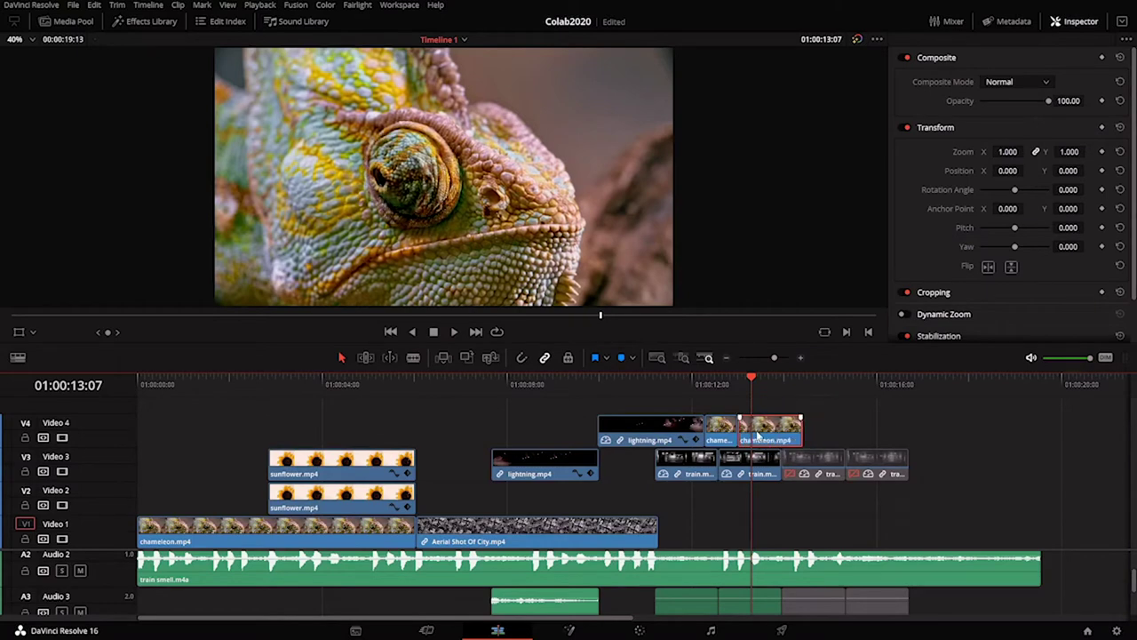
{"action": "key", "text": "space"}
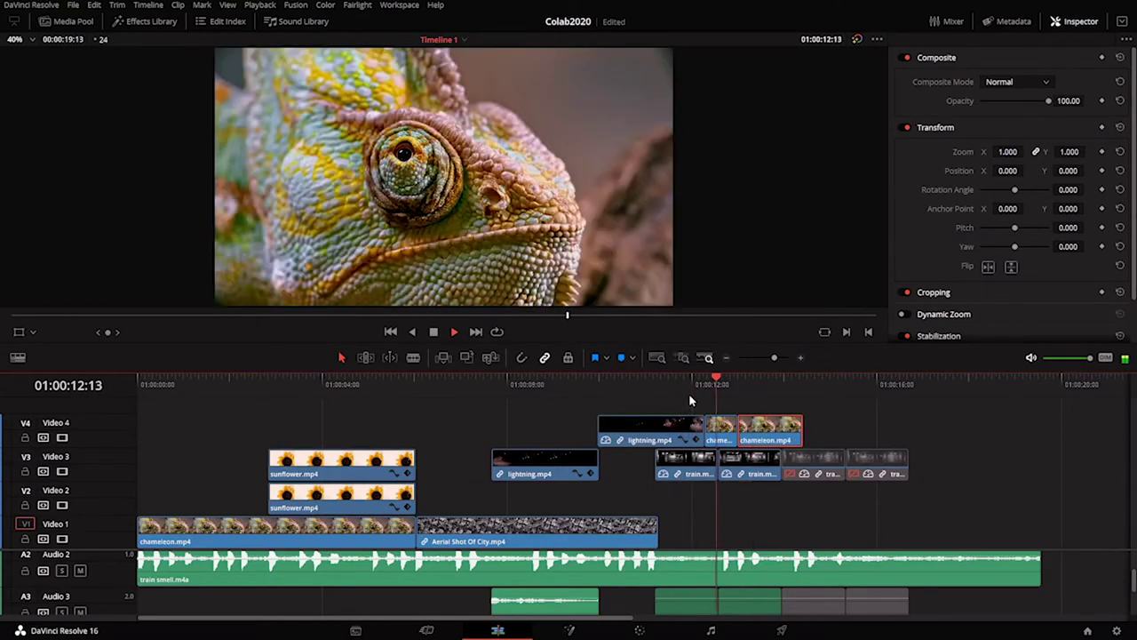
{"action": "left_click_drag", "start_coordinate": [710, 384], "coordinate": [706, 441]}
{"action": "key", "text": "space"}
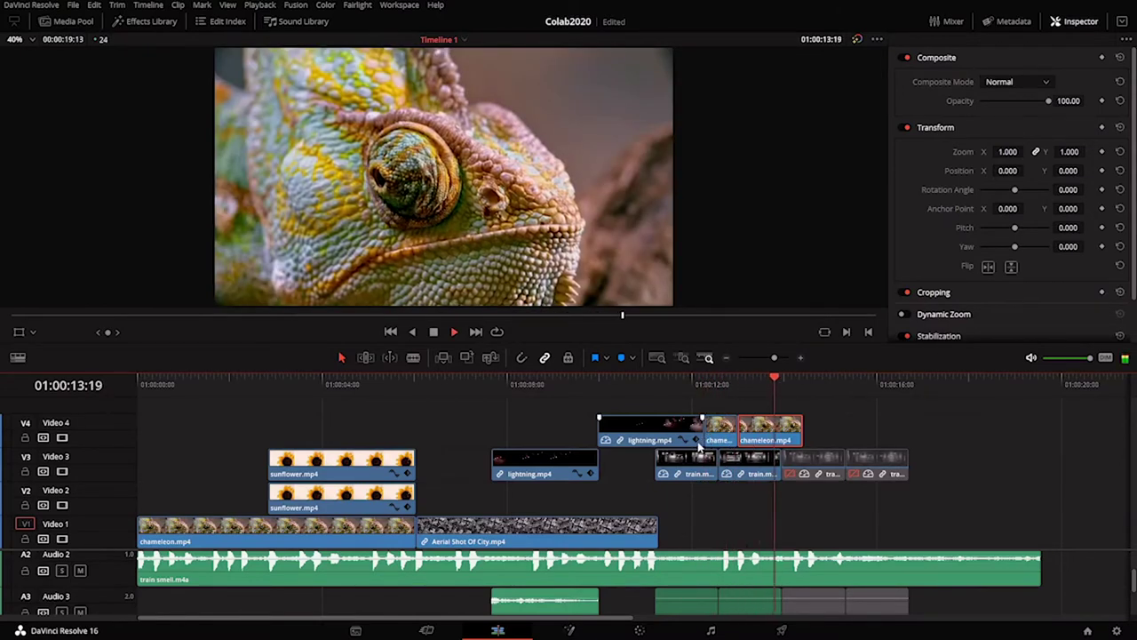
Split the second chameleon piece on Video 4 again at about 01:00:13:06
{"action": "left_click", "coordinate": [756, 388]}
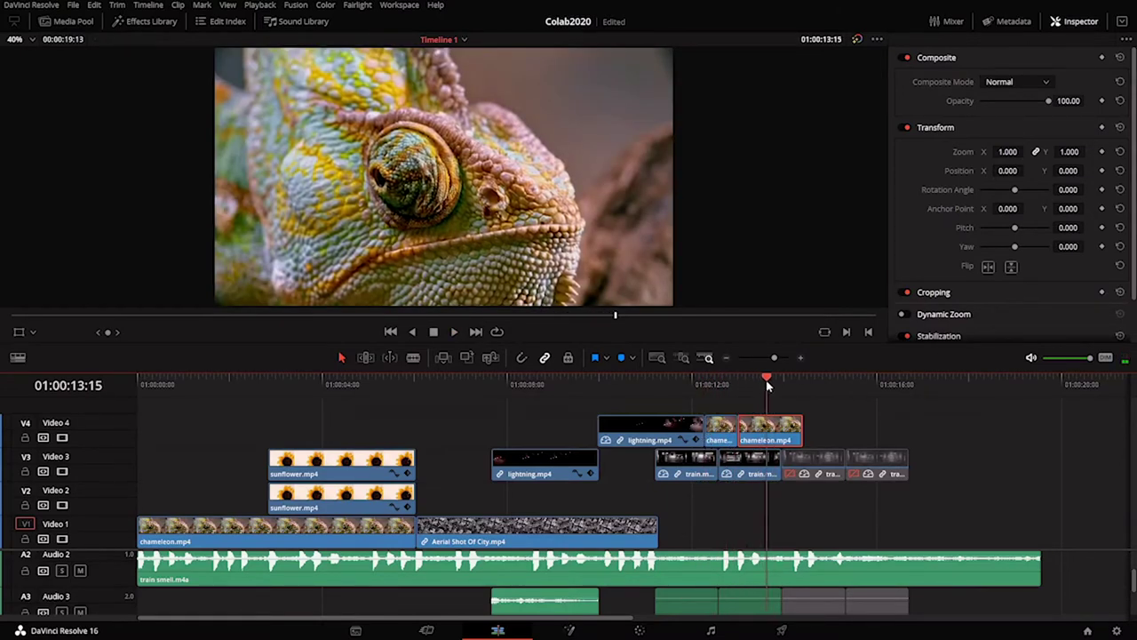
{"action": "left_click", "coordinate": [749, 386]}
{"action": "left_click_drag", "start_coordinate": [749, 387], "coordinate": [747, 387]}
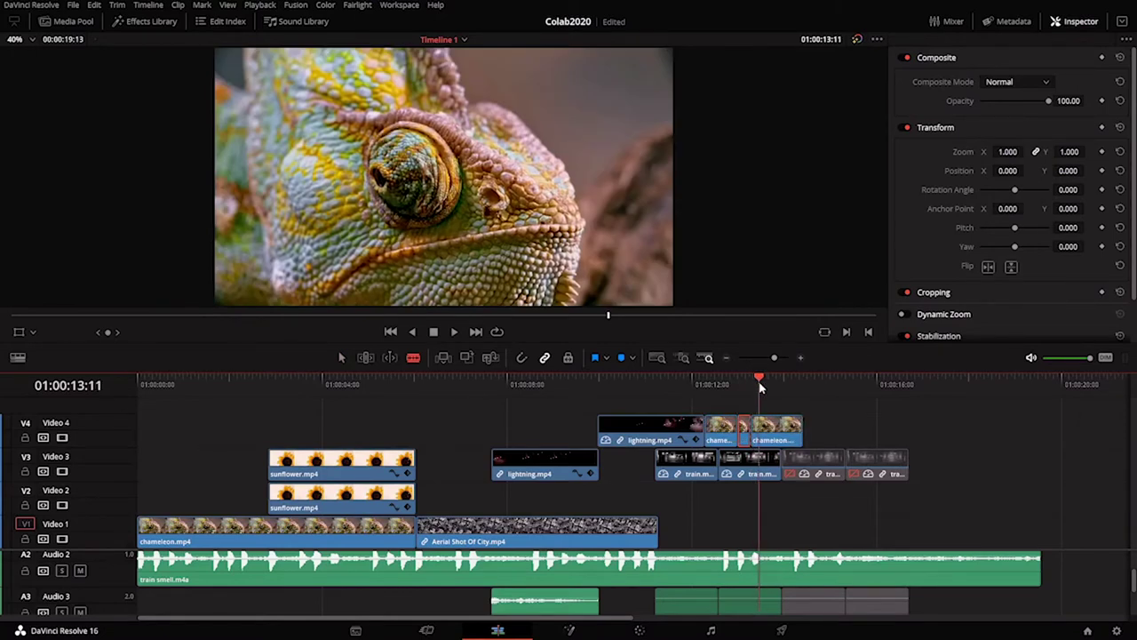
Cut the last chameleon piece at 01:00:14:03, remove the part before the cut and butt the remainder against the preceding piece
{"action": "left_click_drag", "start_coordinate": [761, 386], "coordinate": [793, 405]}
{"action": "left_click", "coordinate": [777, 435]}
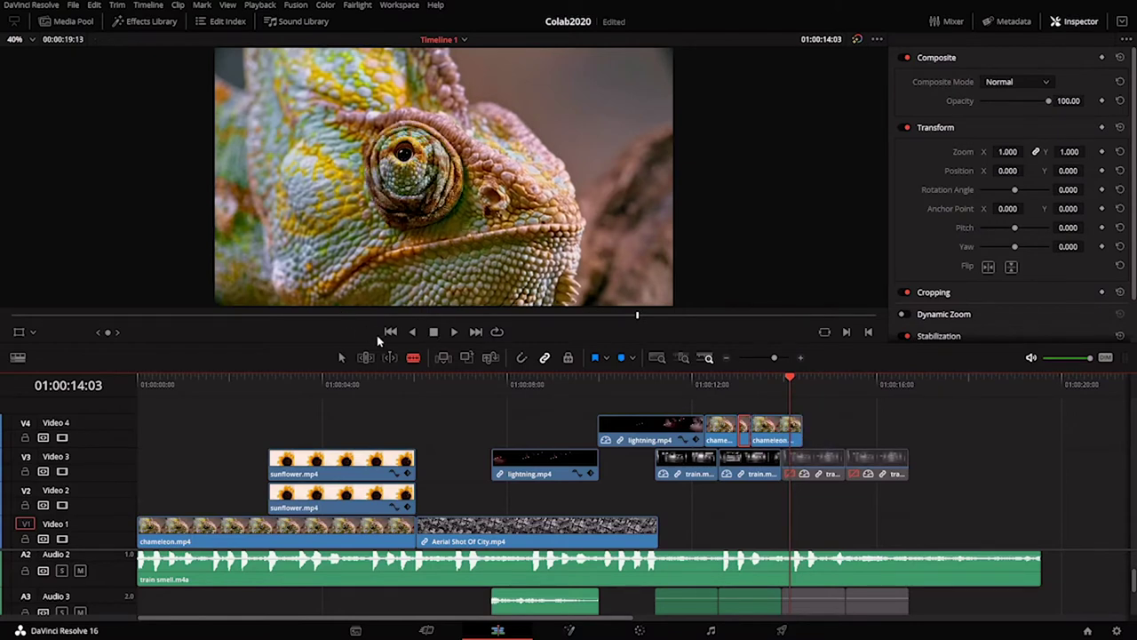
{"action": "mouse_move", "coordinate": [757, 430]}
{"action": "left_mouse_down"}
{"action": "mouse_move", "coordinate": [798, 431]}
{"action": "mouse_move", "coordinate": [768, 435]}
{"action": "left_mouse_up"}
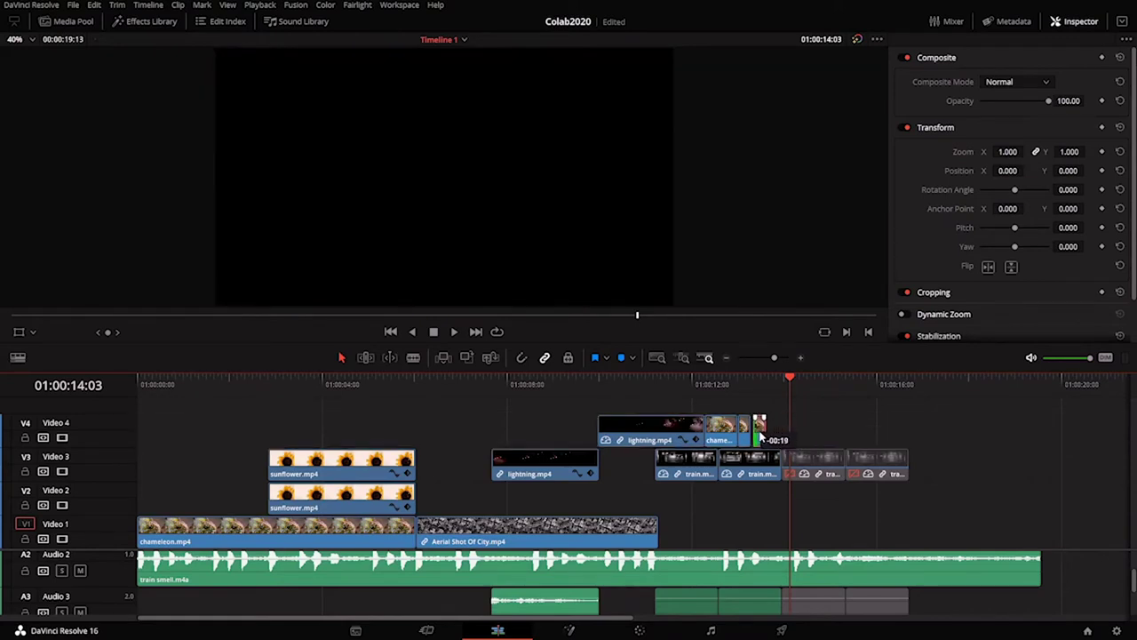
Play the section from about 01:00:12:00 to check the chameleon jump cuts against the audio
{"action": "key", "text": "space"}
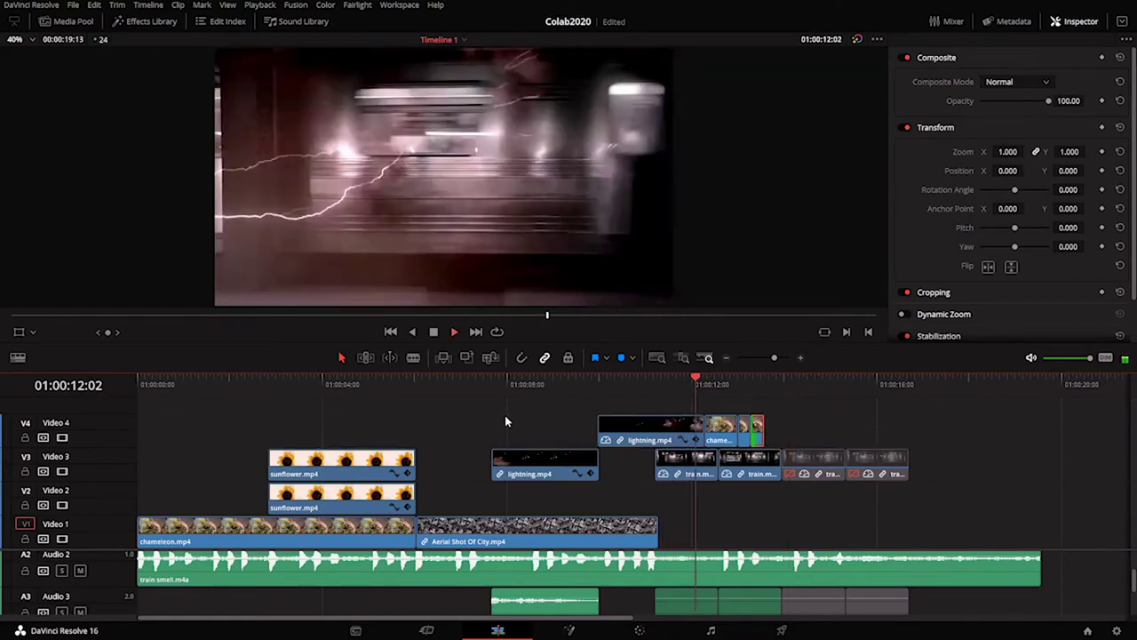
{"action": "left_click", "coordinate": [701, 384]}
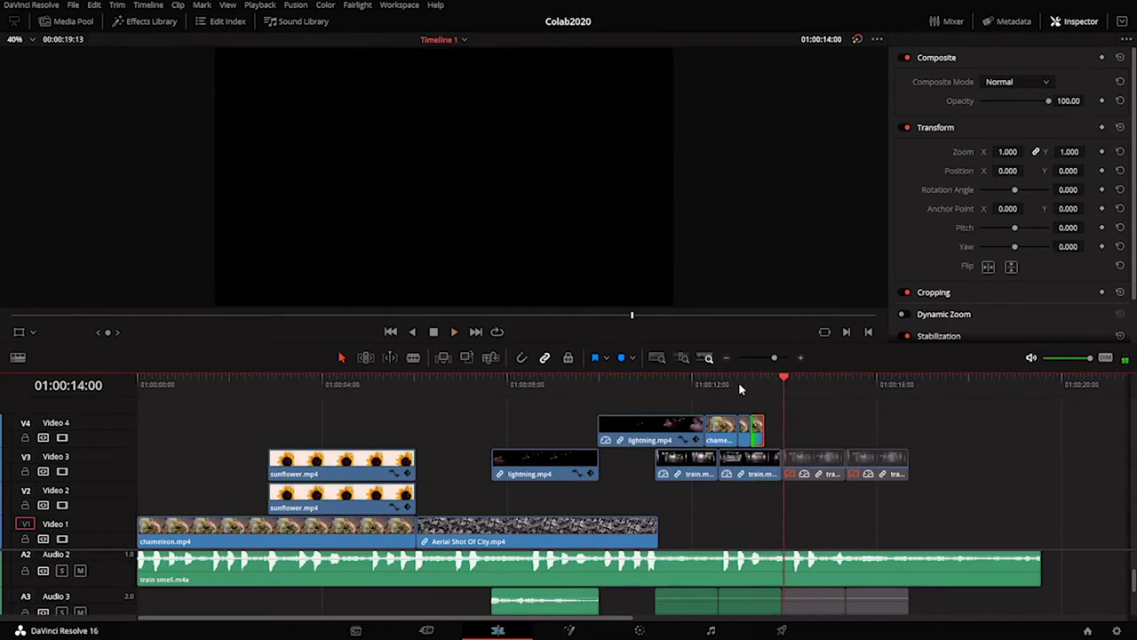
{"action": "left_click_drag", "start_coordinate": [760, 394], "coordinate": [694, 391]}
{"action": "key", "text": "space"}
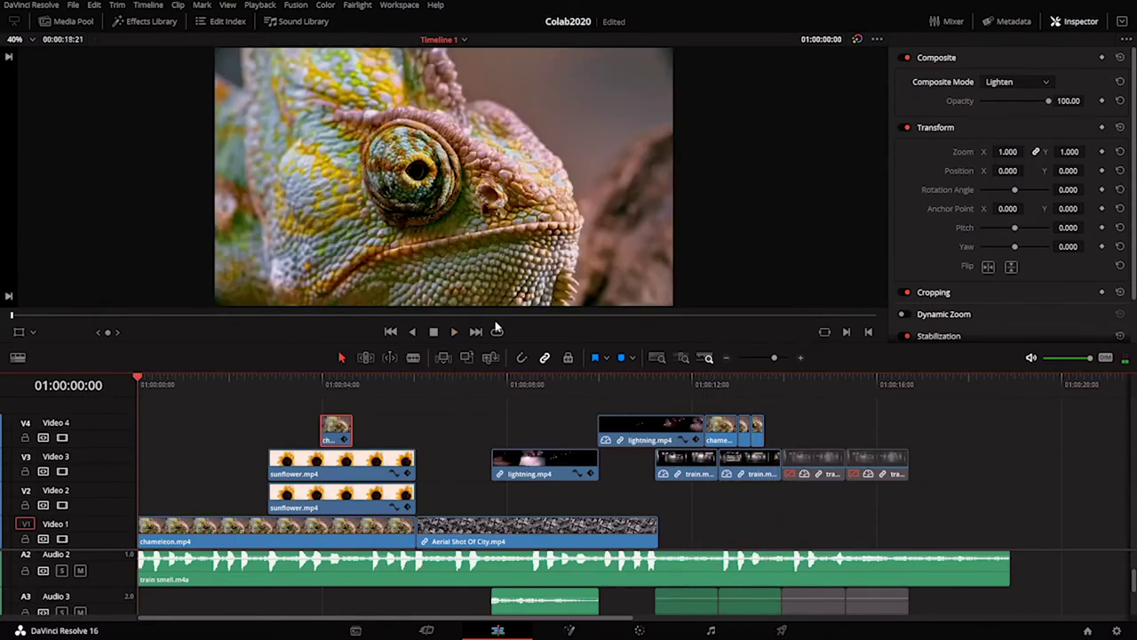
Scrub through the opening chameleon shot and return to 01:00:00:00
{"action": "left_click_drag", "start_coordinate": [536, 385], "coordinate": [147, 510]}
{"action": "key", "text": "Home"}
{"action": "left_click_drag", "start_coordinate": [188, 384], "coordinate": [182, 514]}
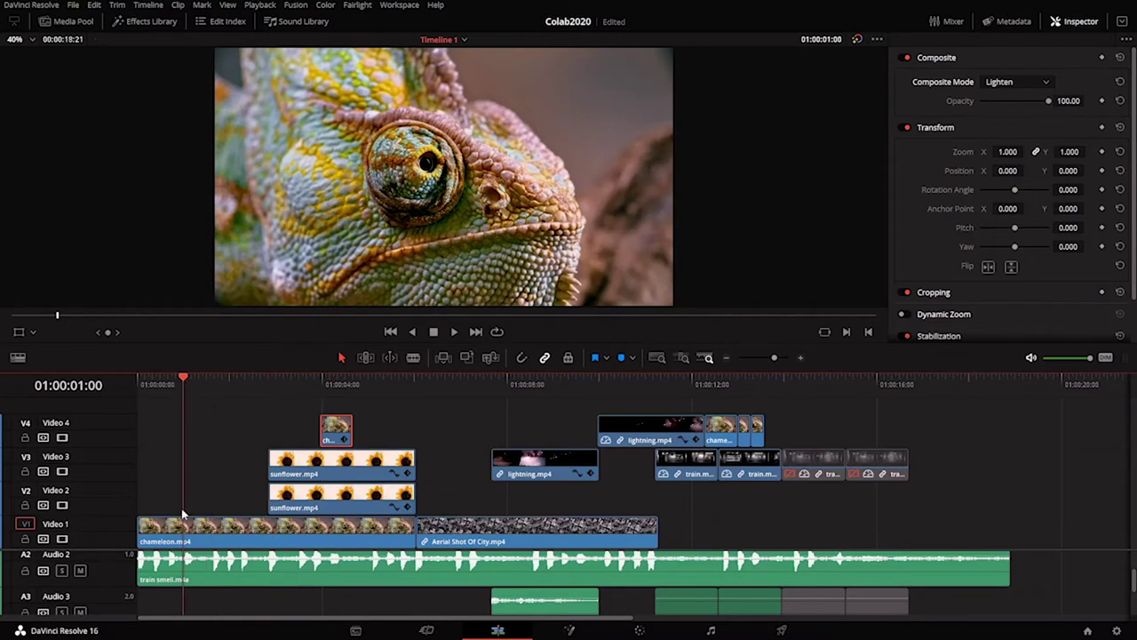
{"action": "left_click_drag", "start_coordinate": [210, 408], "coordinate": [64, 388]}
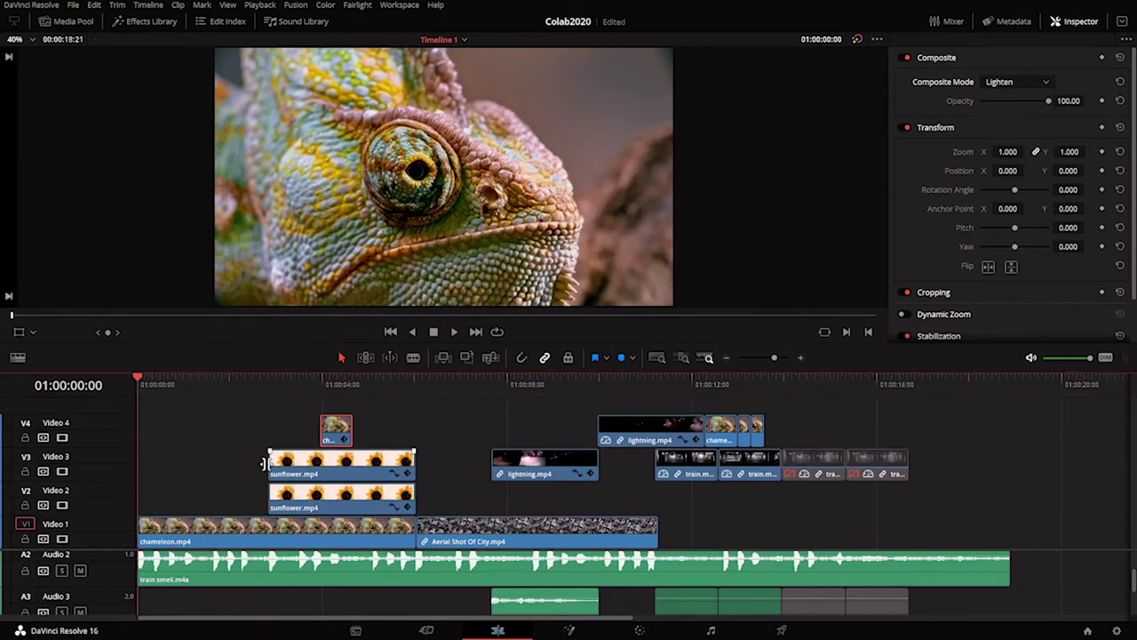
{"action": "left_click_drag", "start_coordinate": [158, 400], "coordinate": [138, 400]}
Add a timeline marker at 01:00:00:20 and undo it
{"action": "left_click", "coordinate": [117, 4]}
{"action": "left_click", "coordinate": [148, 4]}
{"action": "left_click", "coordinate": [203, 5]}
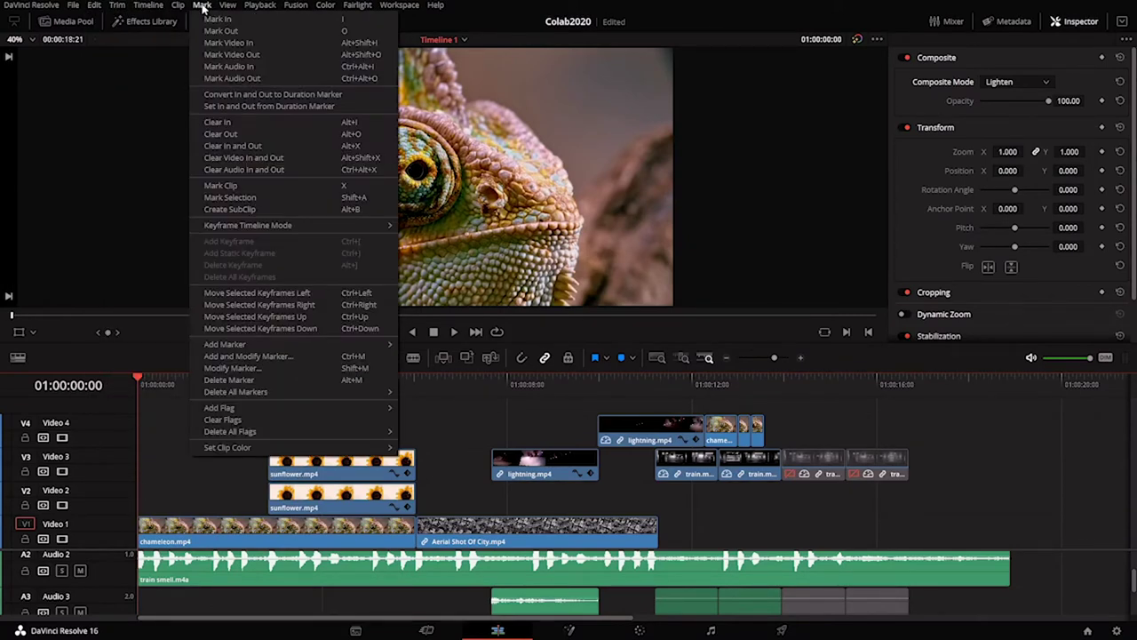
{"action": "left_click", "coordinate": [204, 5]}
{"action": "left_click", "coordinate": [177, 380]}
{"action": "key", "text": "m"}
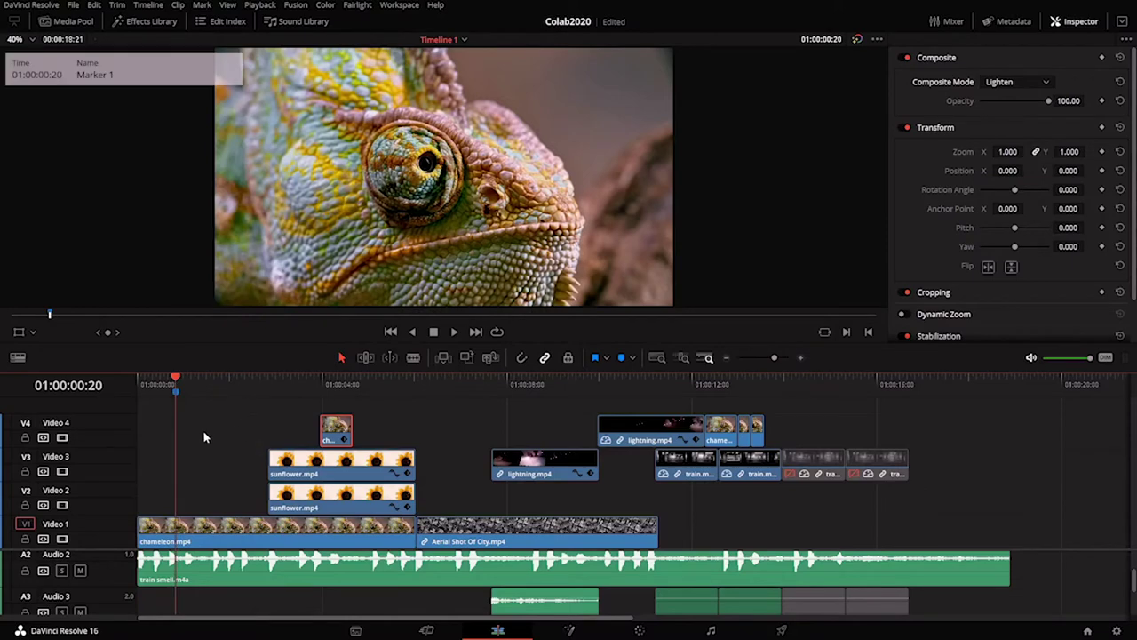
{"action": "key", "text": "ctrl+z"}
Add a timeline marker at 01:00:05:20, near the end of the sunflower clips, and delete it
{"action": "left_click_drag", "start_coordinate": [188, 376], "coordinate": [407, 404]}
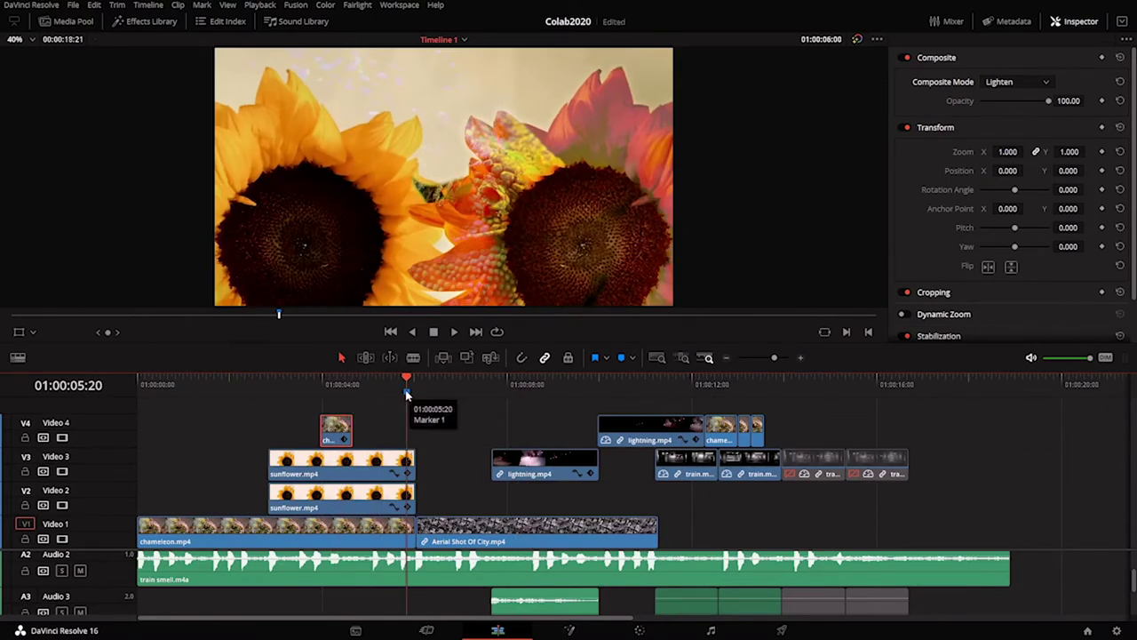
{"action": "left_click", "coordinate": [401, 401]}
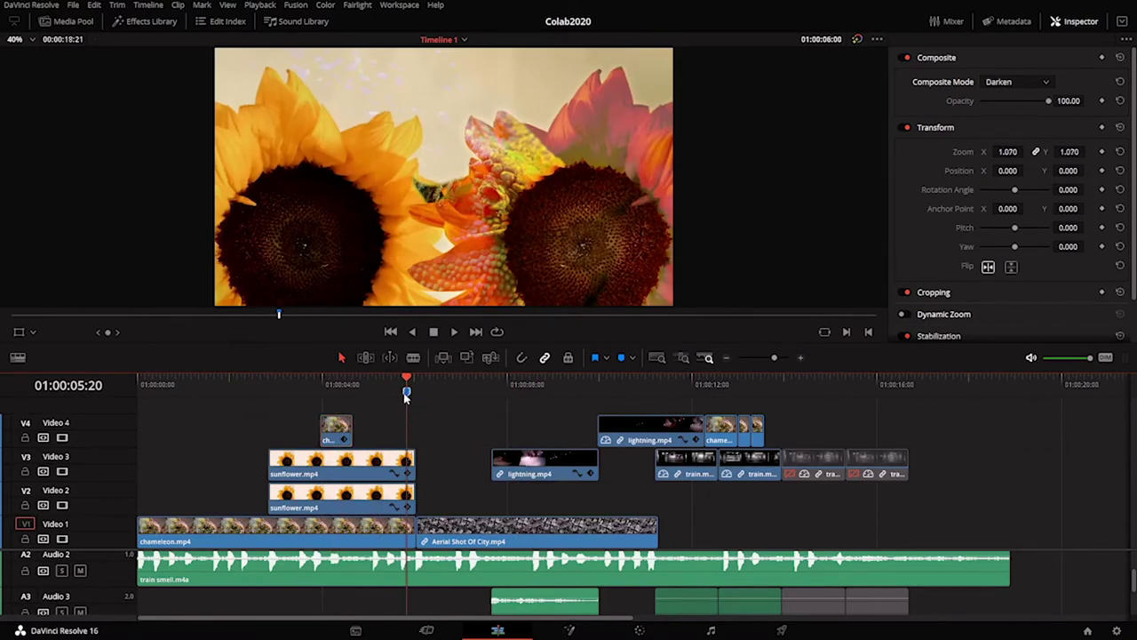
{"action": "left_click_drag", "start_coordinate": [388, 401], "coordinate": [341, 384]}
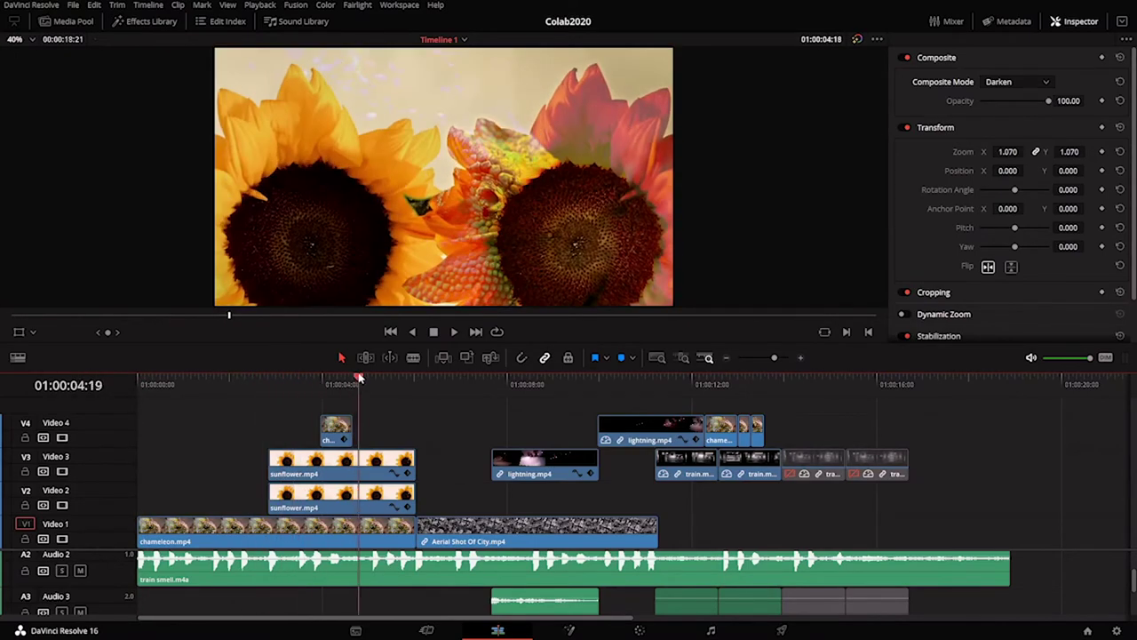
Scrub back through the sunflower section to the start of the timeline
{"action": "left_click_drag", "start_coordinate": [359, 377], "coordinate": [317, 378]}
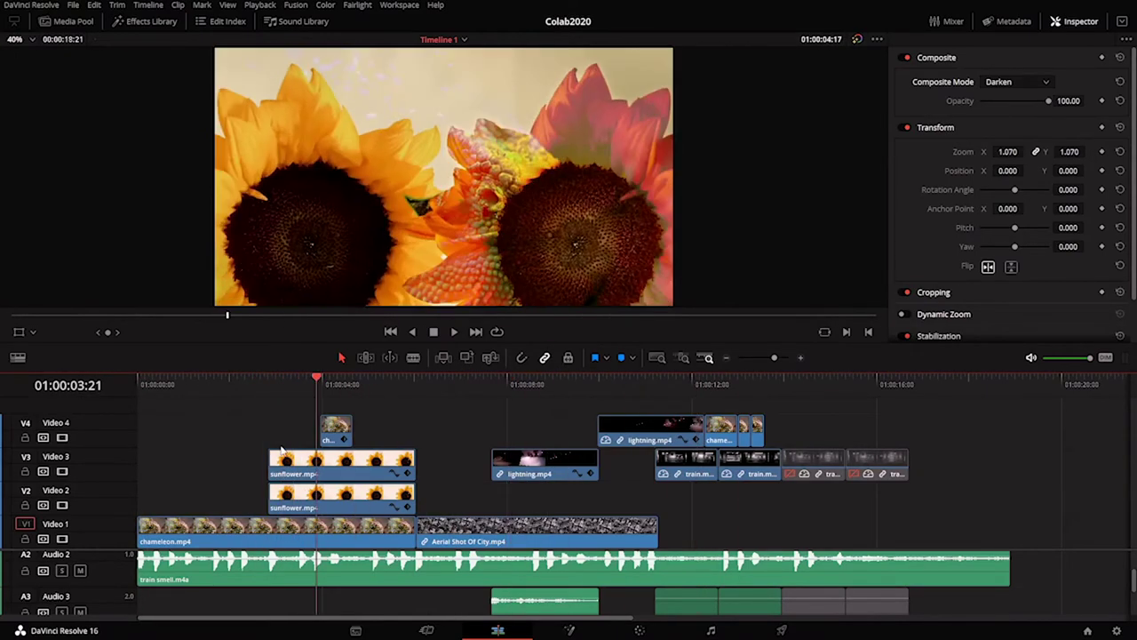
{"action": "key", "text": "Home"}
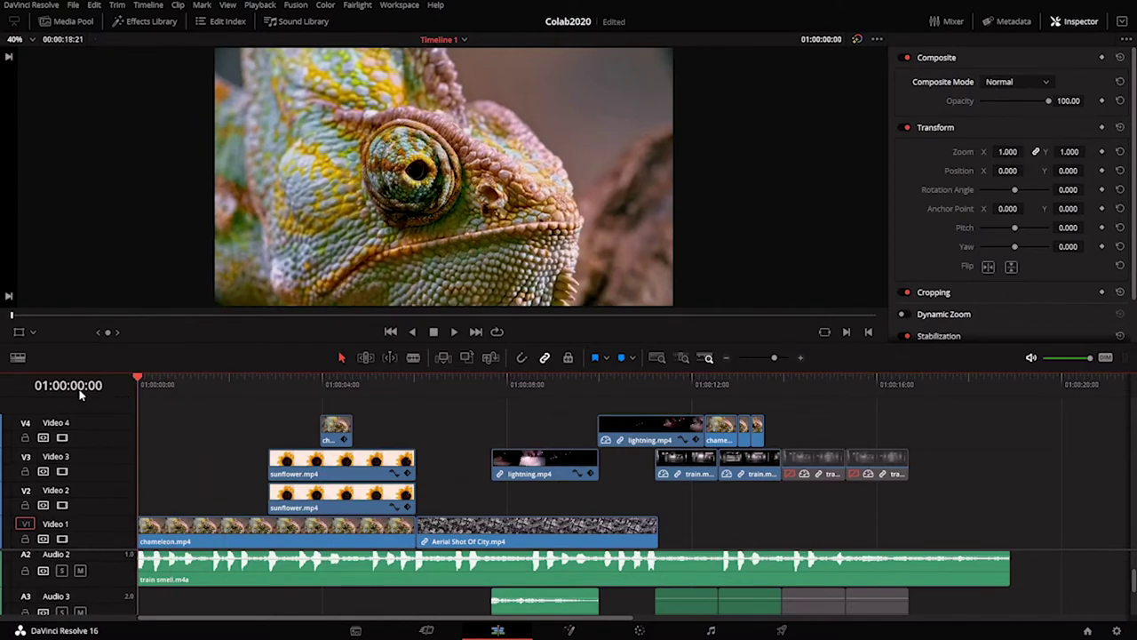
{"action": "left_click_drag", "start_coordinate": [223, 376], "coordinate": [52, 431]}
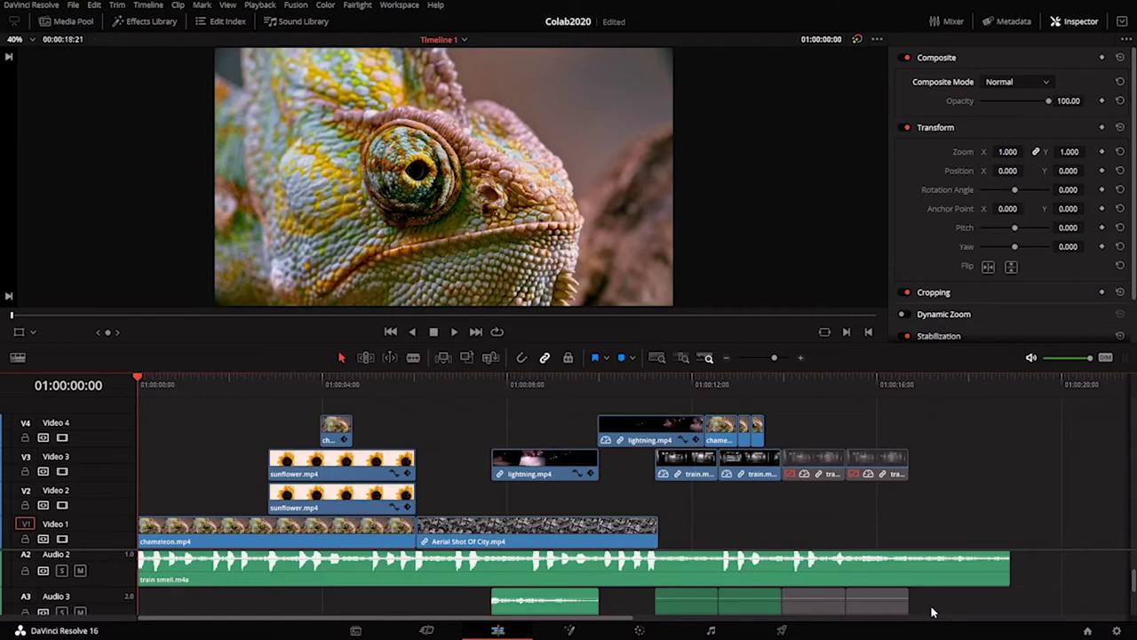
Play the timeline from the start and drop seven timeline markers on the audio beats
{"action": "key", "text": "space"}
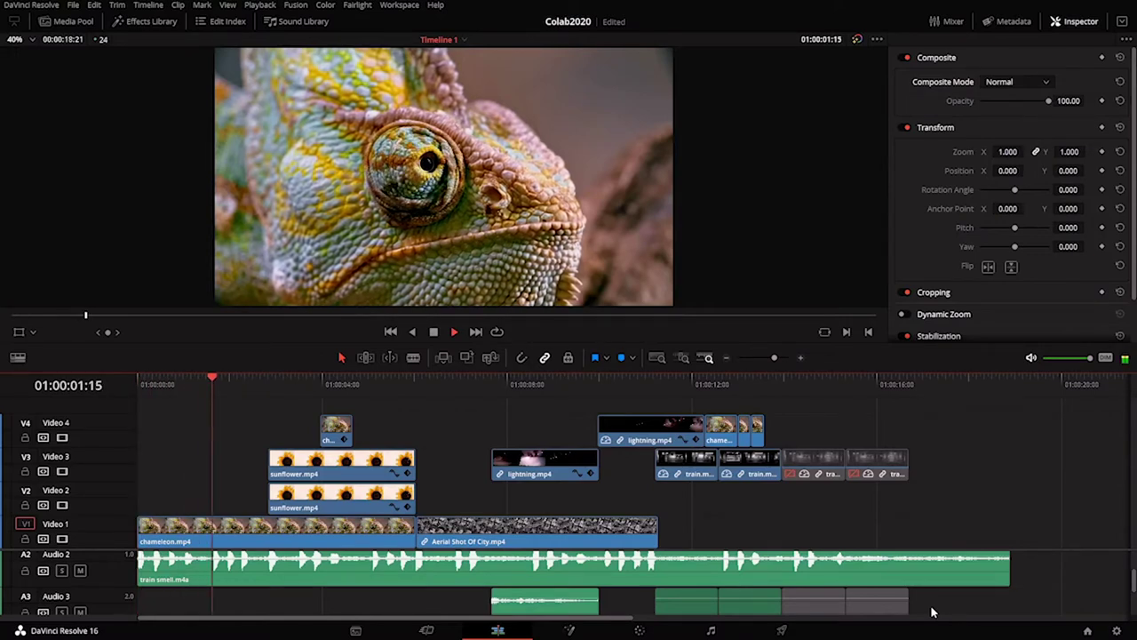
{"action": "key", "text": "m"}
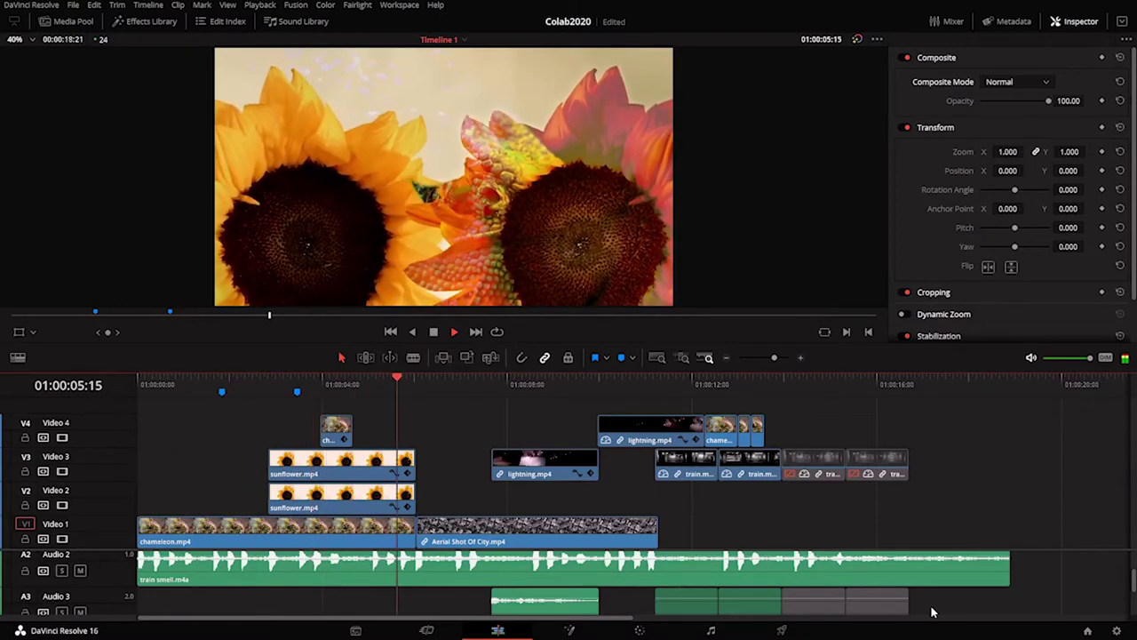
{"action": "key", "text": "m"}
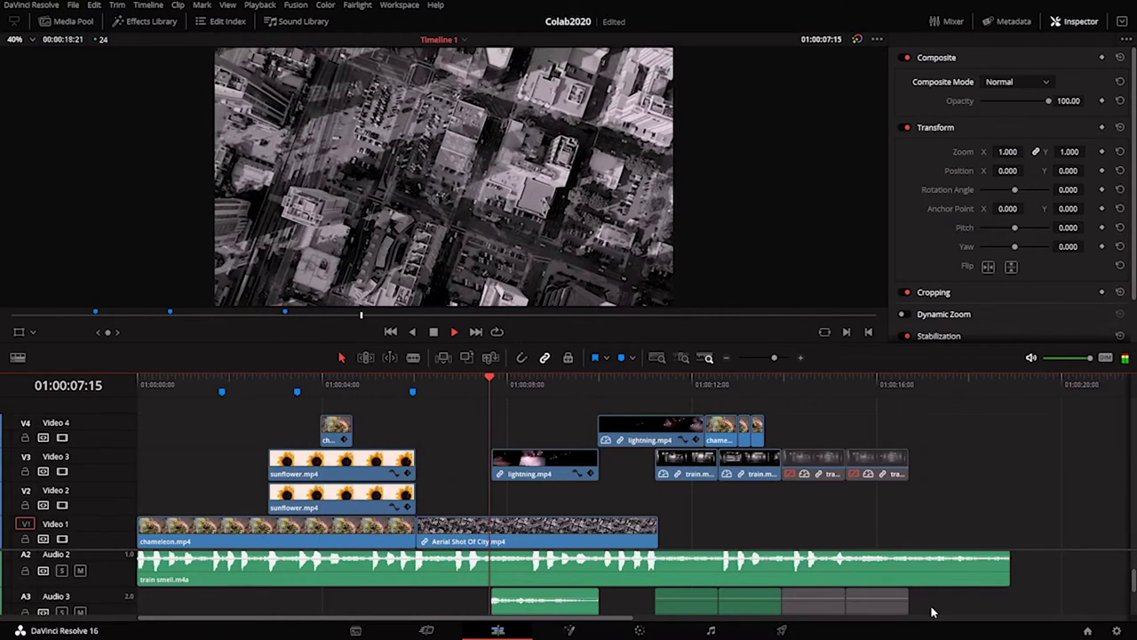
{"action": "key", "text": "m"}
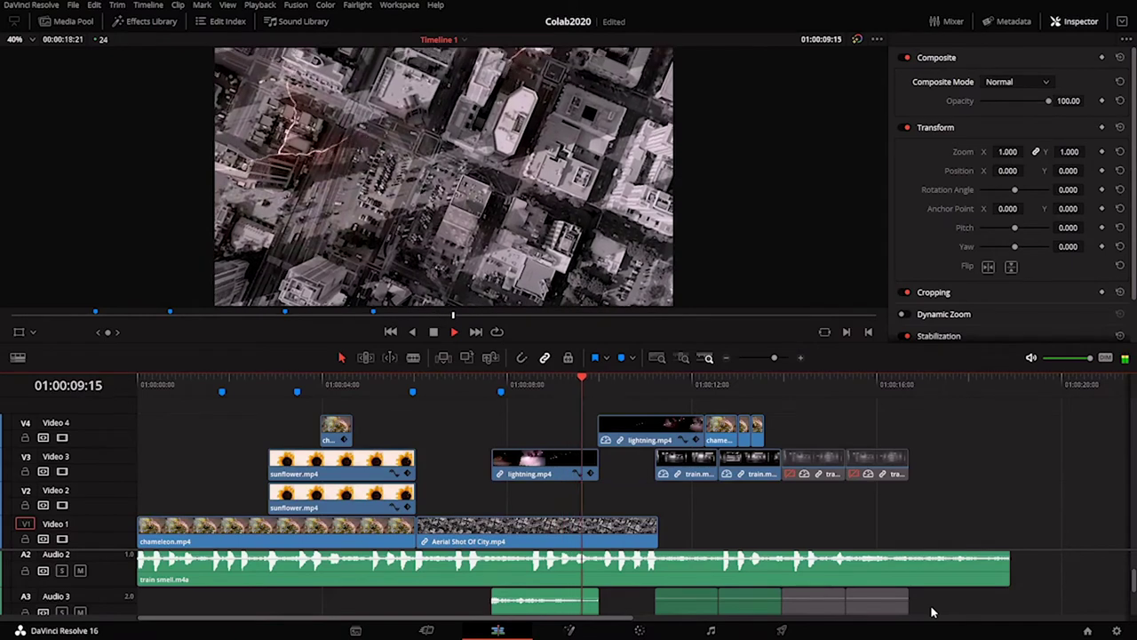
{"action": "key", "text": "m"}
{"action": "key", "text": "m"}
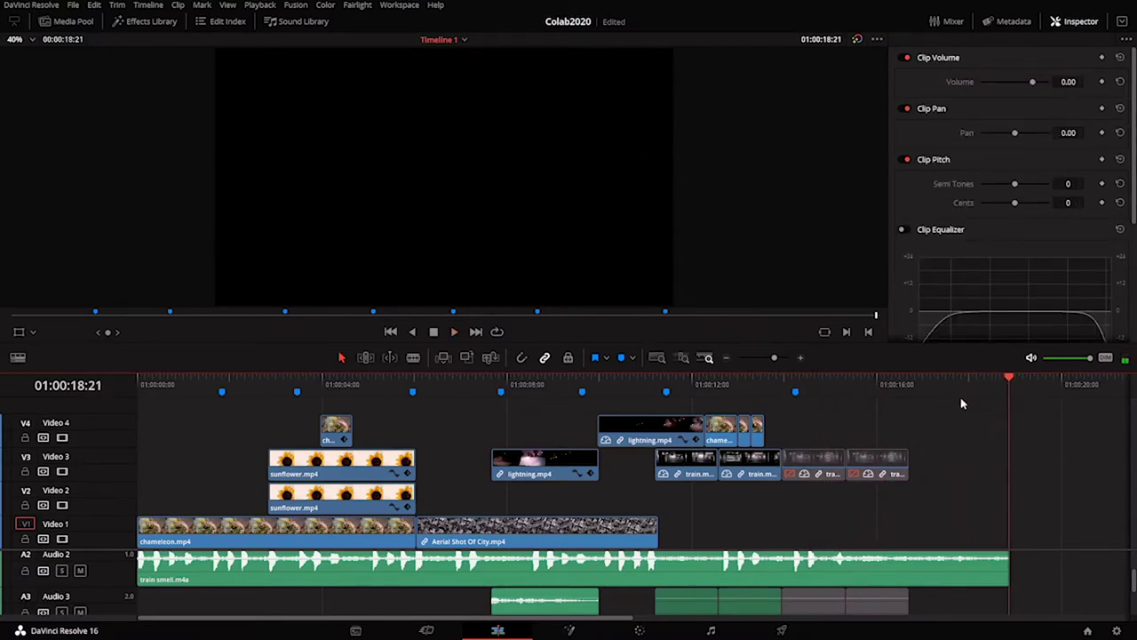
Return to the start of the timeline and play back the opening against the new markers
{"action": "left_click_drag", "start_coordinate": [949, 396], "coordinate": [475, 396]}
{"action": "key", "text": "Home"}
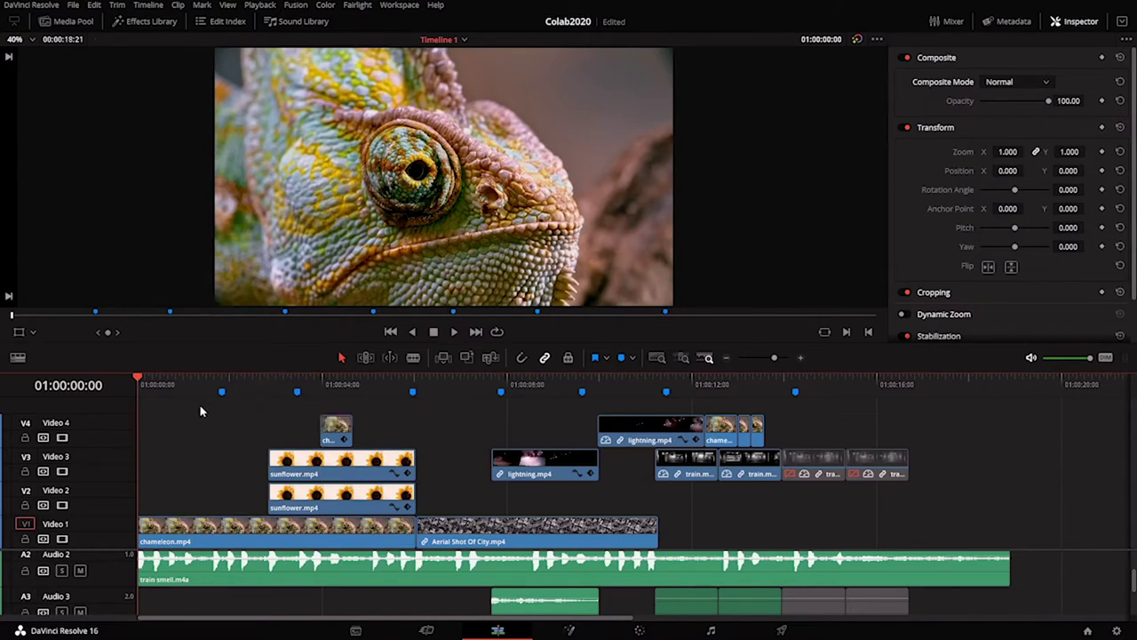
{"action": "left_click_drag", "start_coordinate": [198, 391], "coordinate": [129, 396]}
{"action": "key", "text": "space"}
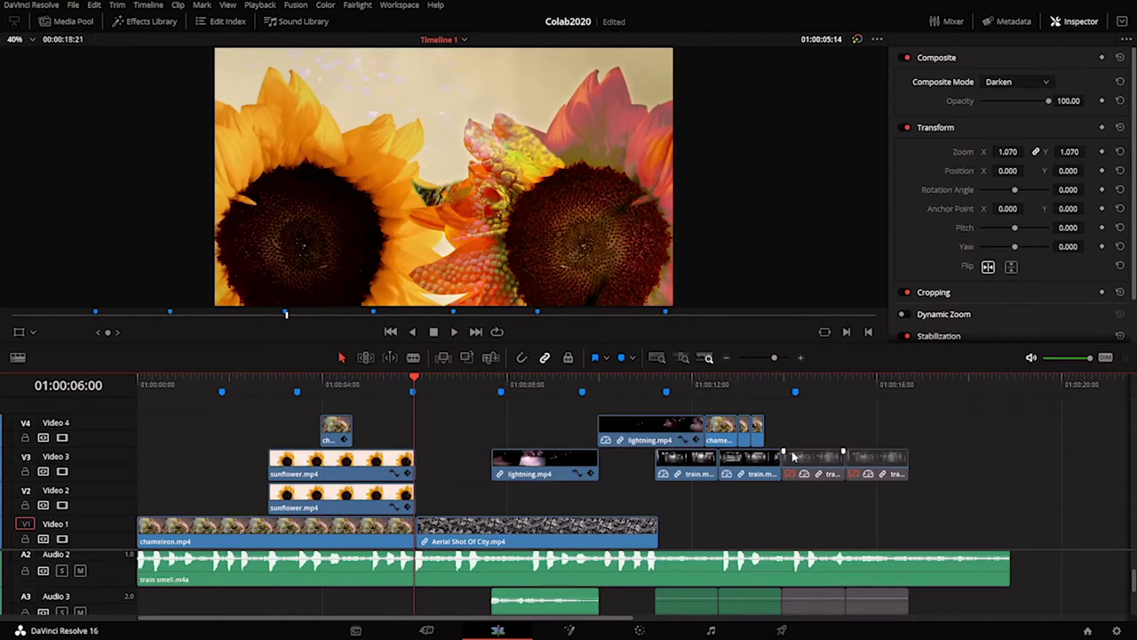
Enable the first disabled train clip on Video 3 and move it to Video 4, starting at the first marker
{"action": "left_click", "coordinate": [829, 469]}
{"action": "right_click", "coordinate": [812, 475]}
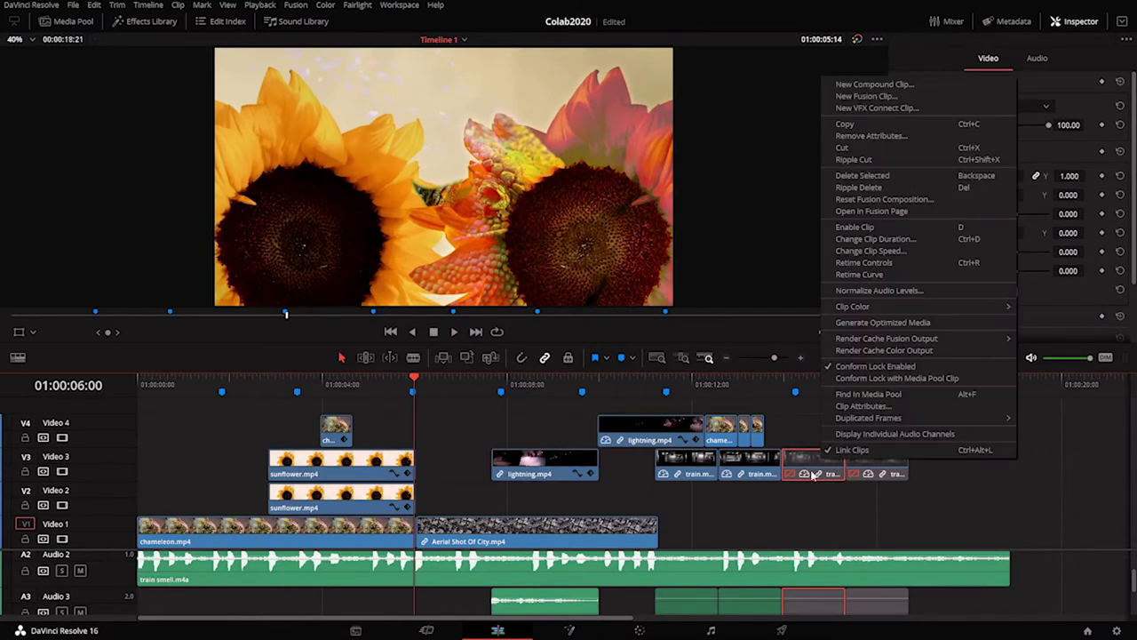
{"action": "left_click", "coordinate": [859, 228]}
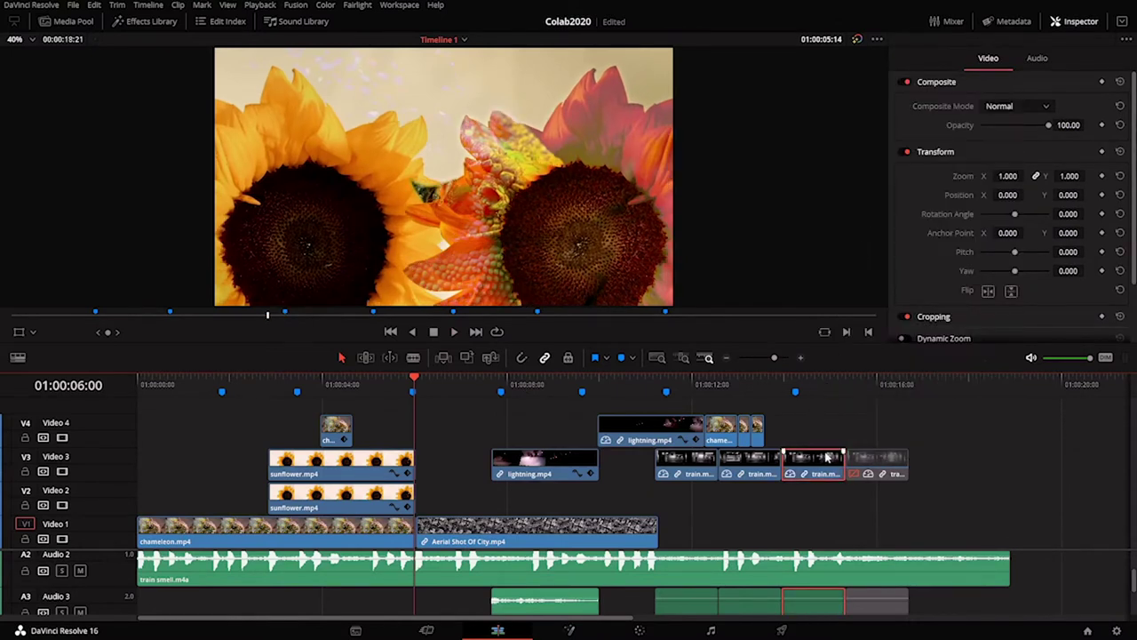
{"action": "left_click_drag", "start_coordinate": [827, 449], "coordinate": [259, 431]}
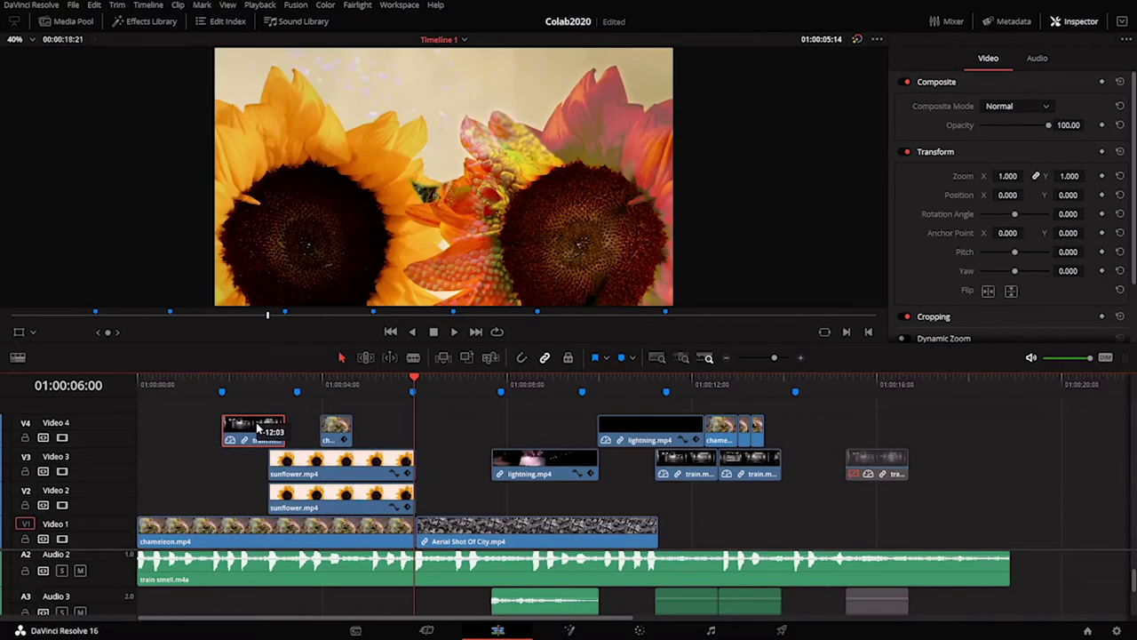
Try Color Burn on the moved train clip over the chameleon, and set its composite mode to Overlay
{"action": "left_click", "coordinate": [237, 411]}
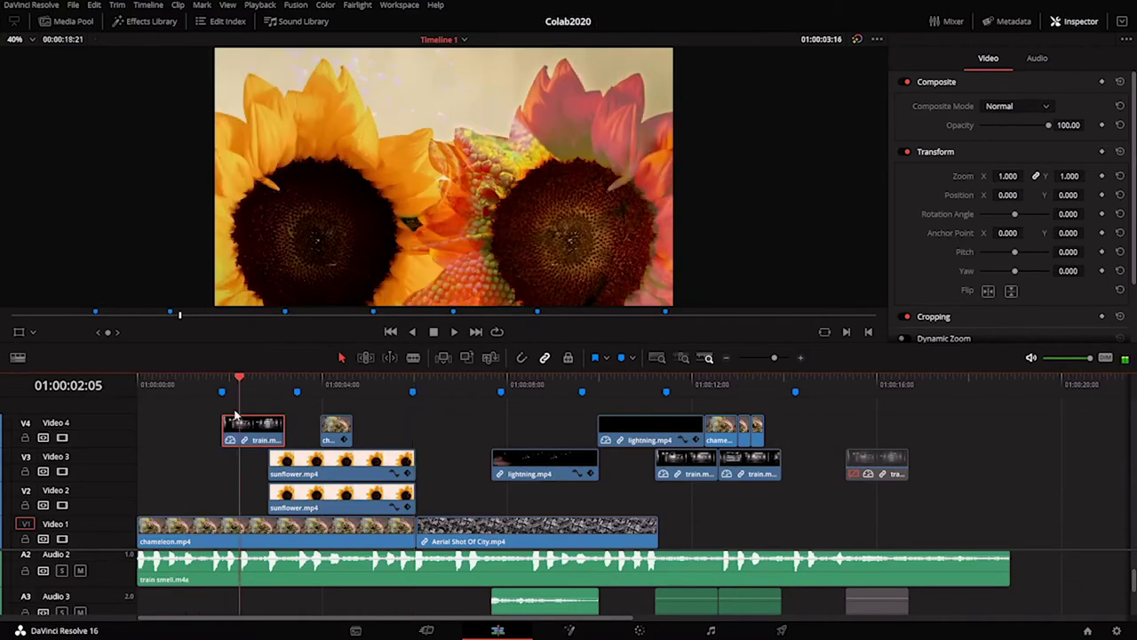
{"action": "left_click", "coordinate": [1018, 107]}
{"action": "left_click", "coordinate": [1017, 165]}
{"action": "left_click", "coordinate": [1029, 107]}
{"action": "scroll", "coordinate": [1008, 200], "scroll_direction": "down", "scroll_amount": 3}
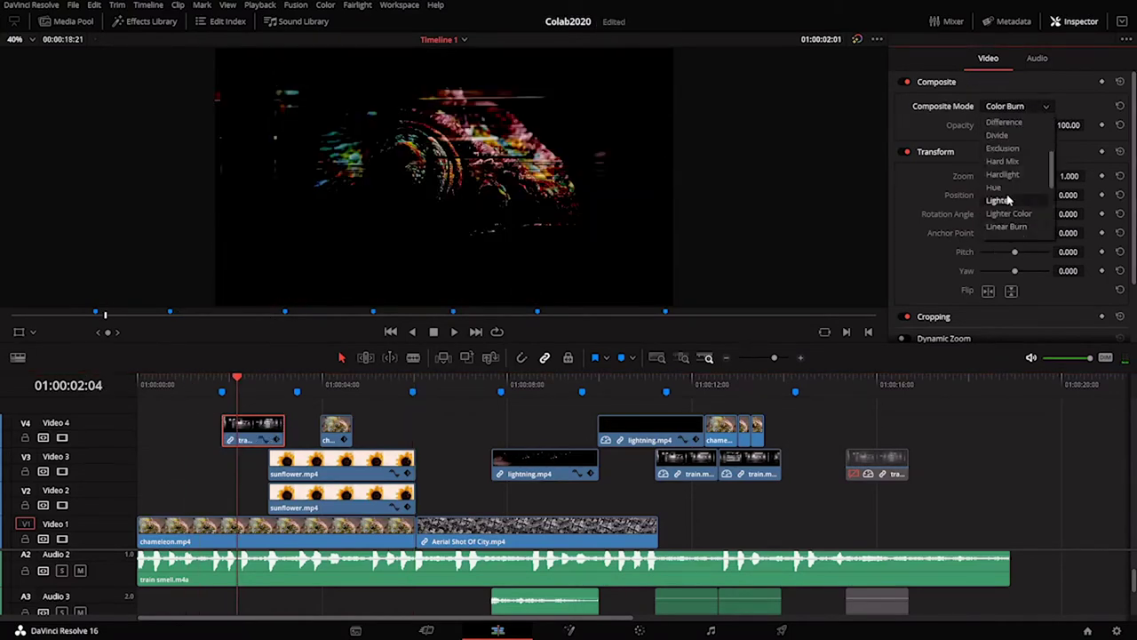
{"action": "scroll", "coordinate": [1004, 206], "scroll_direction": "down", "scroll_amount": 2}
{"action": "left_click", "coordinate": [1004, 206]}
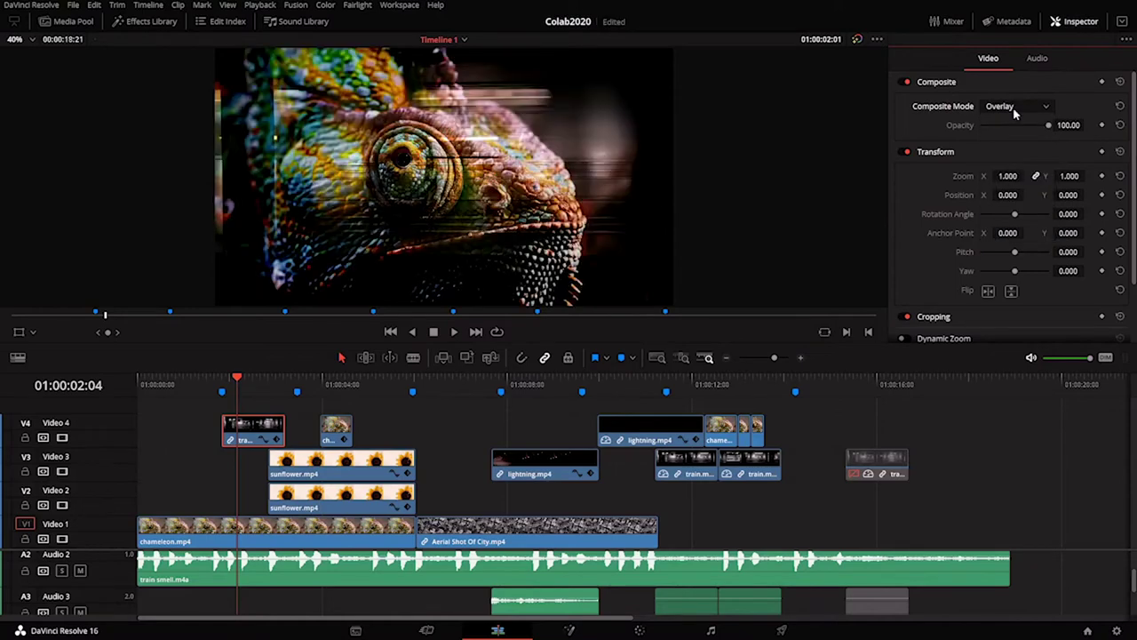
Scrub through the sunflower and city sections to review the layered clips, and return to the chameleon opening
{"action": "left_click_drag", "start_coordinate": [263, 381], "coordinate": [316, 413]}
{"action": "left_click_drag", "start_coordinate": [397, 421], "coordinate": [453, 417]}
{"action": "left_click_drag", "start_coordinate": [205, 459], "coordinate": [328, 462]}
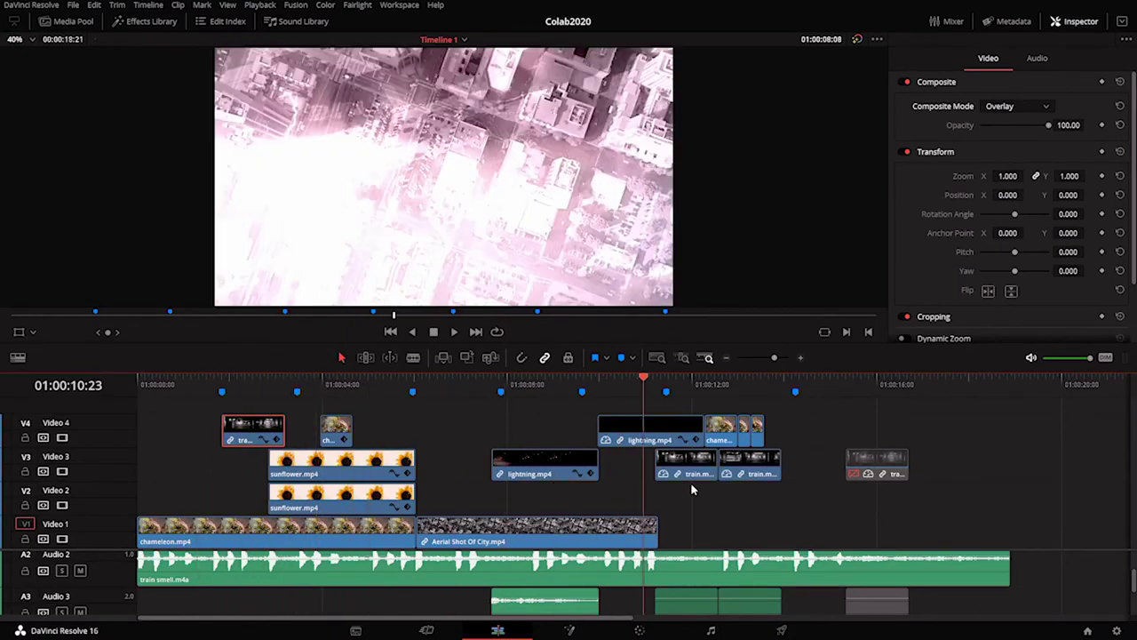
{"action": "left_click_drag", "start_coordinate": [693, 489], "coordinate": [170, 495]}
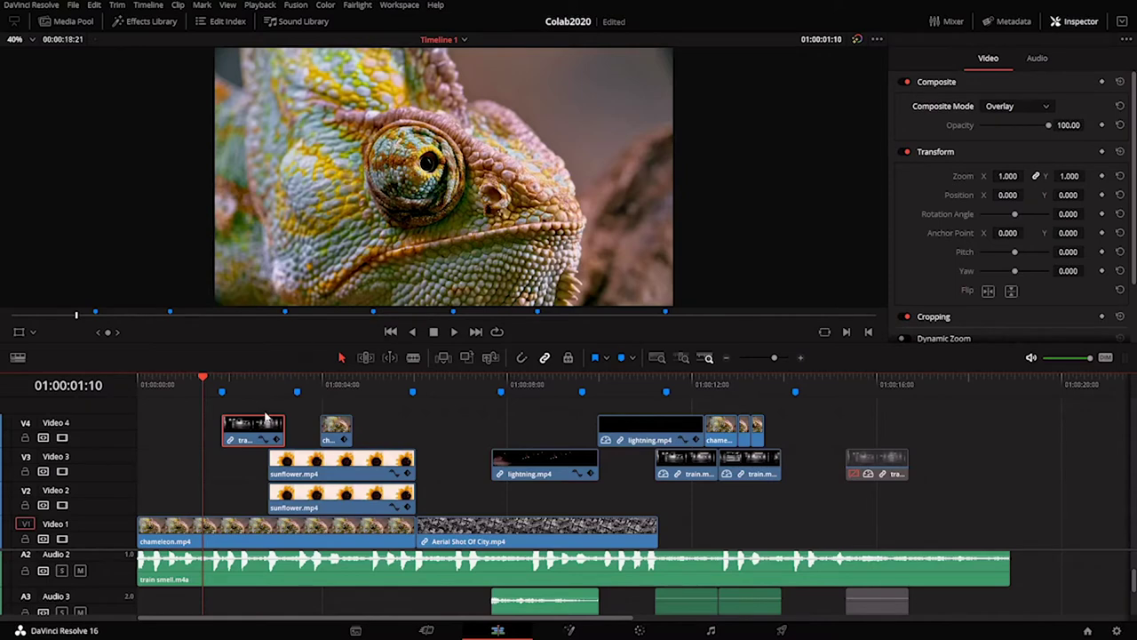
Select the short chameleon clip on Video 4 and examine how it blends with the sunflower clips up to the third marker
{"action": "left_click_drag", "start_coordinate": [202, 385], "coordinate": [209, 435]}
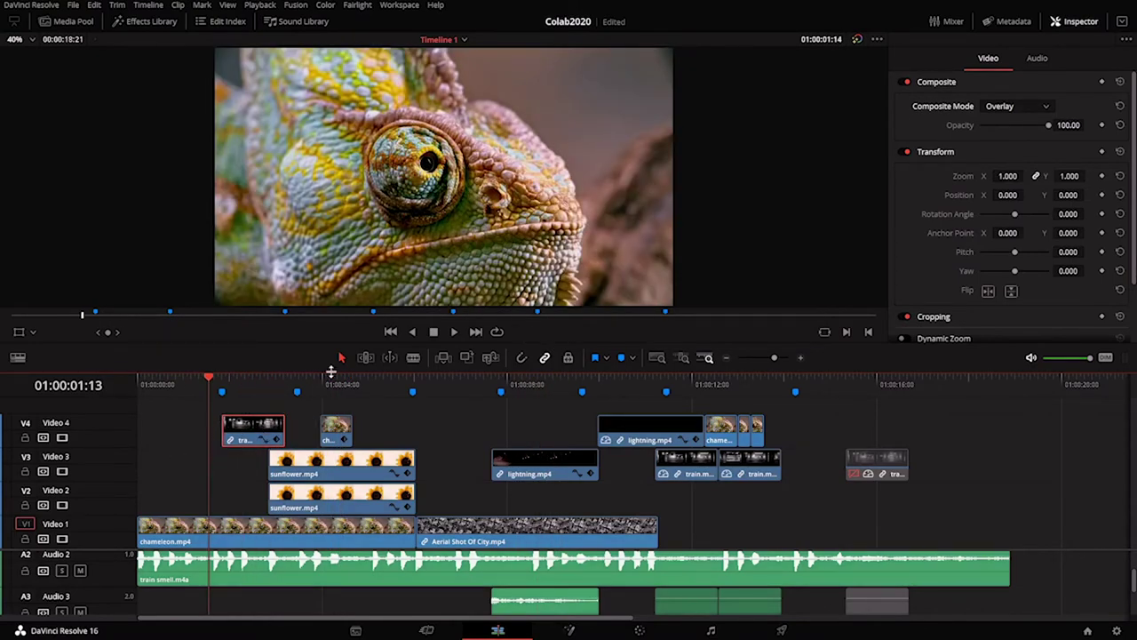
{"action": "left_click_drag", "start_coordinate": [343, 394], "coordinate": [334, 419]}
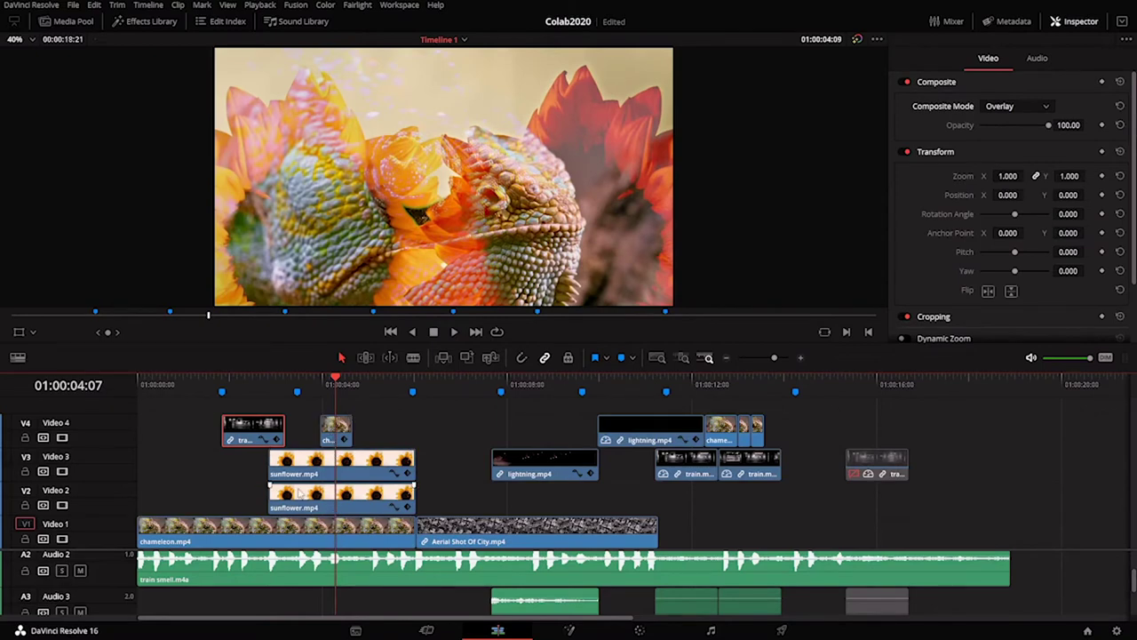
{"action": "left_click_drag", "start_coordinate": [305, 391], "coordinate": [337, 394]}
{"action": "left_click", "coordinate": [334, 428]}
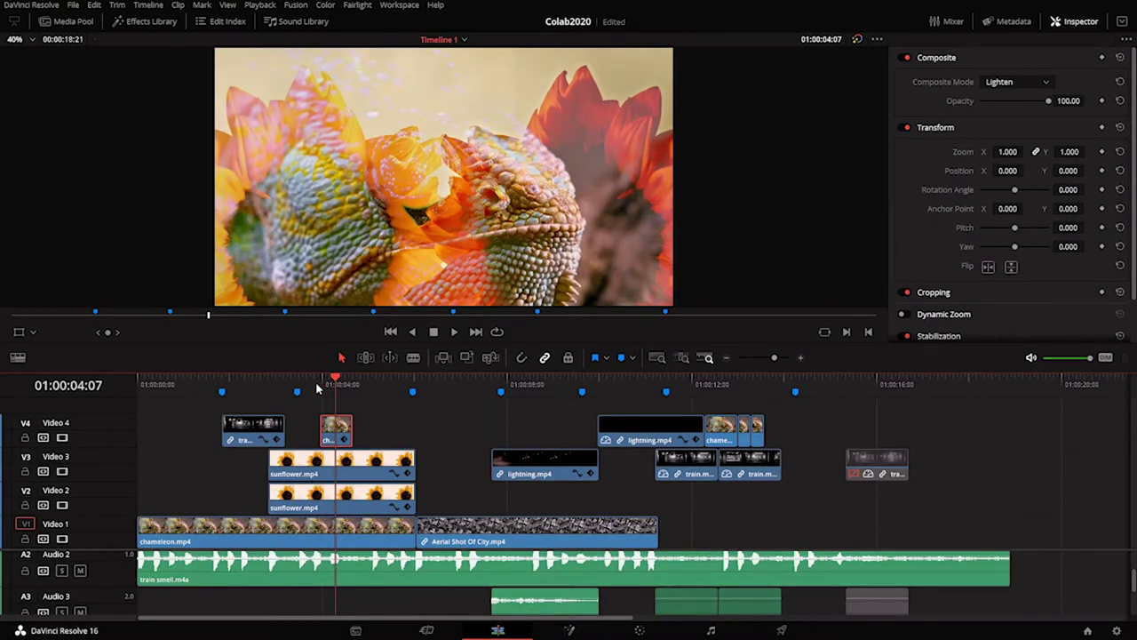
{"action": "left_click_drag", "start_coordinate": [317, 389], "coordinate": [413, 507]}
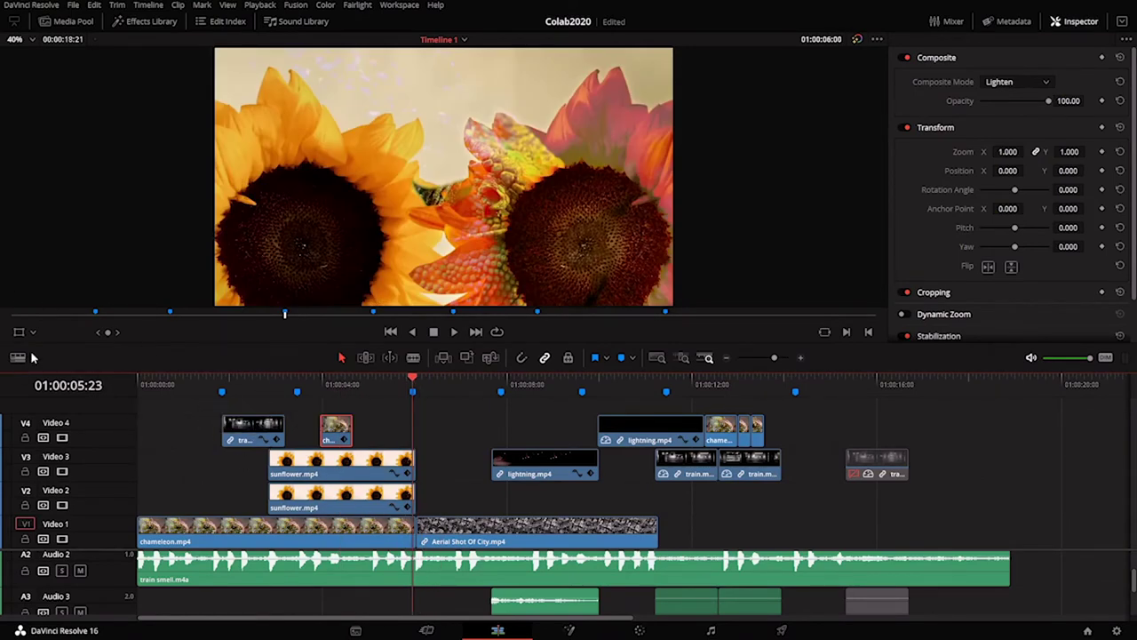
{"action": "left_click_drag", "start_coordinate": [413, 384], "coordinate": [181, 382]}
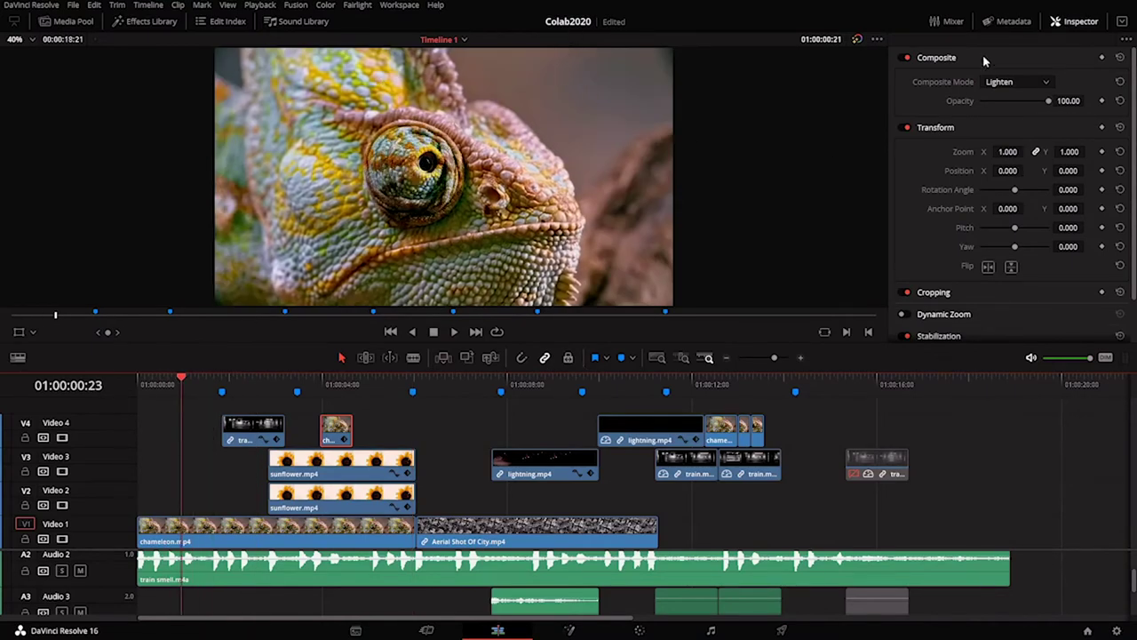
{"action": "left_click", "coordinate": [31, 4]}
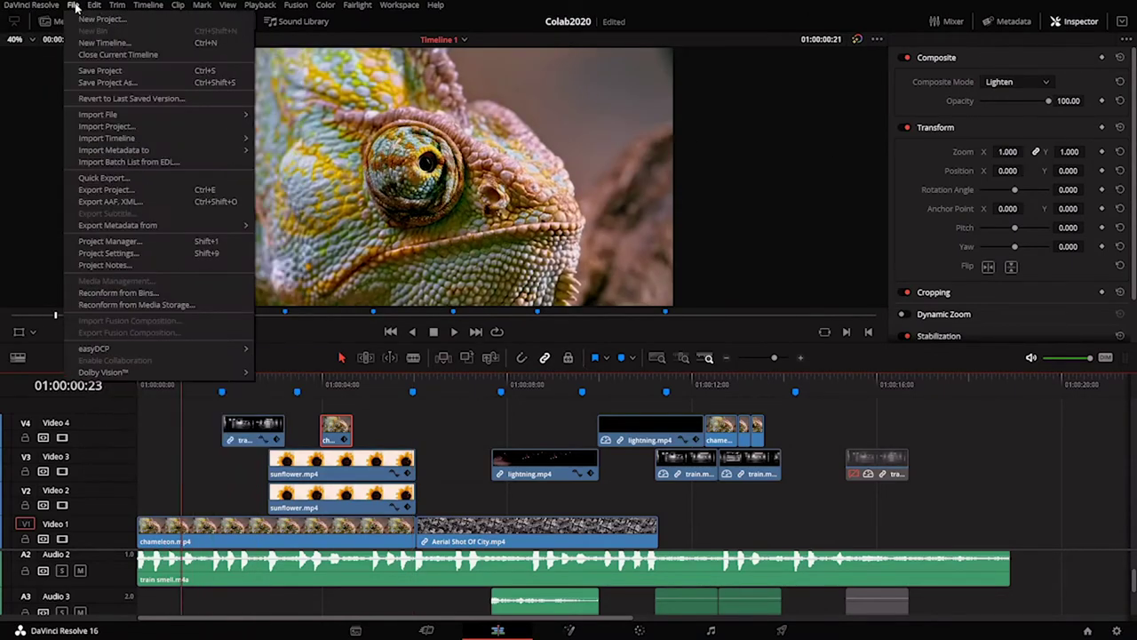
{"action": "left_click", "coordinate": [73, 4]}
{"action": "left_click", "coordinate": [28, 5]}
{"action": "left_click", "coordinate": [407, 5]}
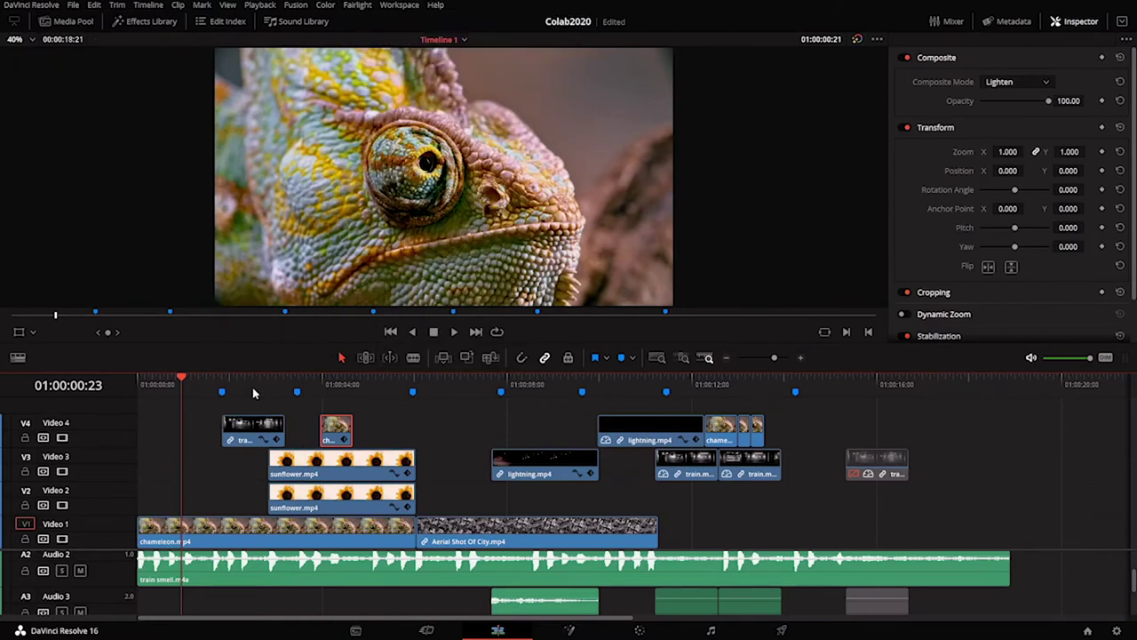
Review the sunflower, train overlay and lightning sections, and return to 01:00:01:17 just before the train clip
{"action": "left_click_drag", "start_coordinate": [221, 384], "coordinate": [347, 384]}
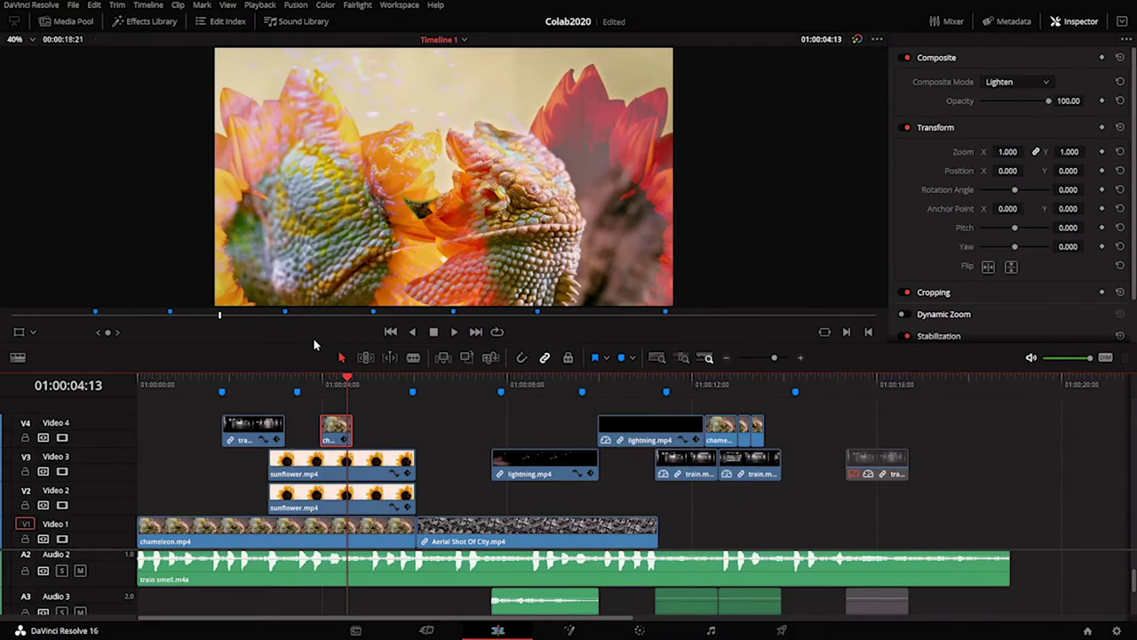
{"action": "key", "text": "space"}
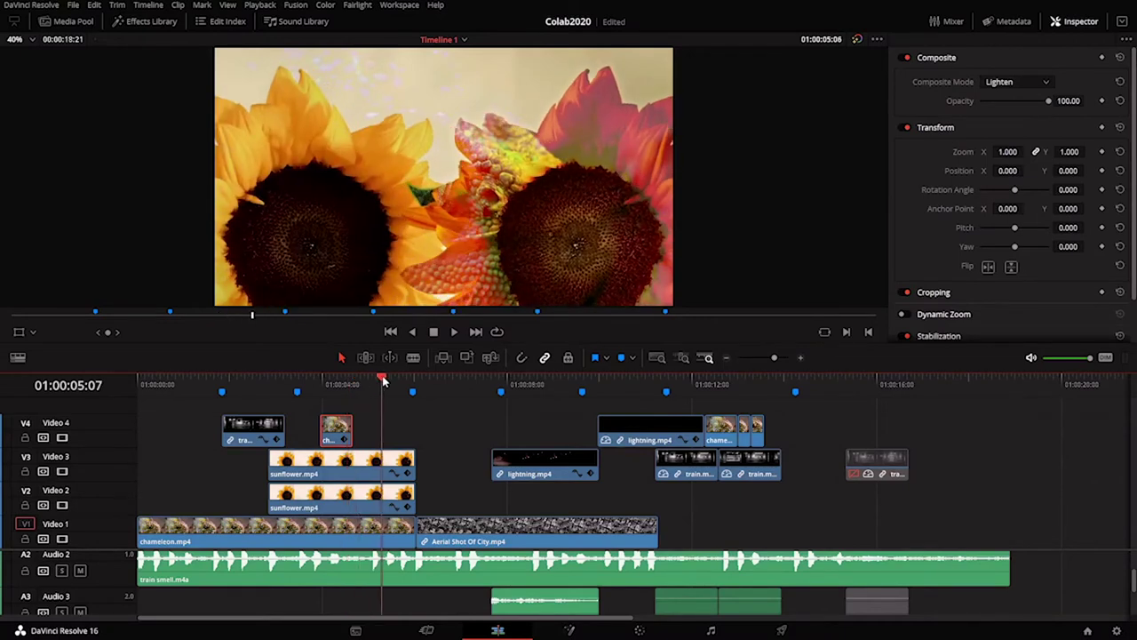
{"action": "left_click", "coordinate": [249, 386]}
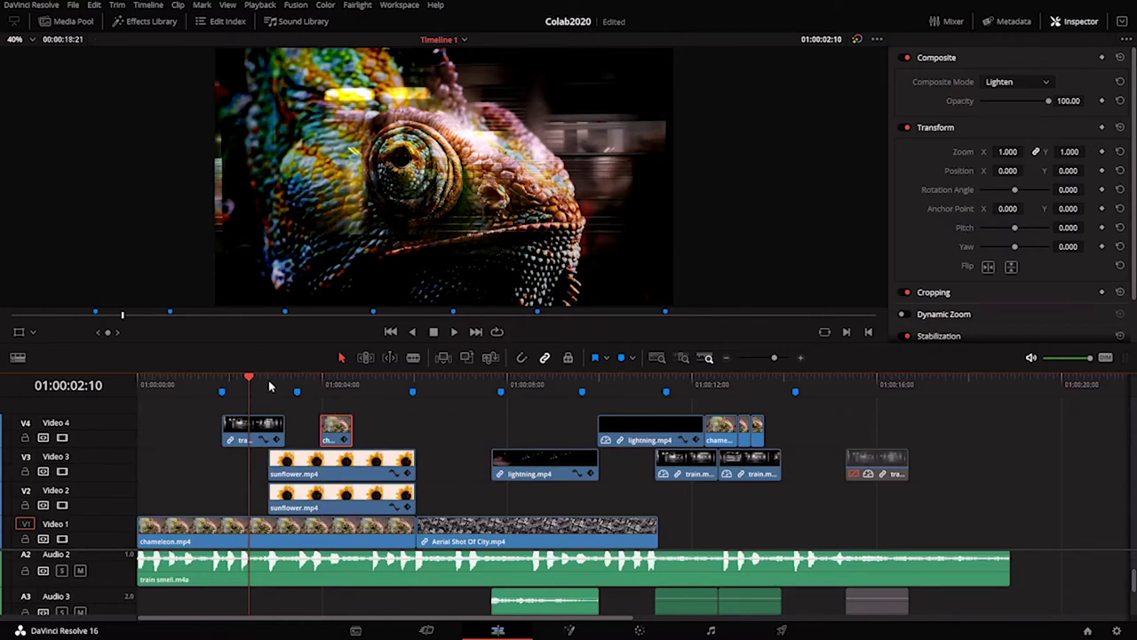
{"action": "left_click_drag", "start_coordinate": [275, 394], "coordinate": [533, 384]}
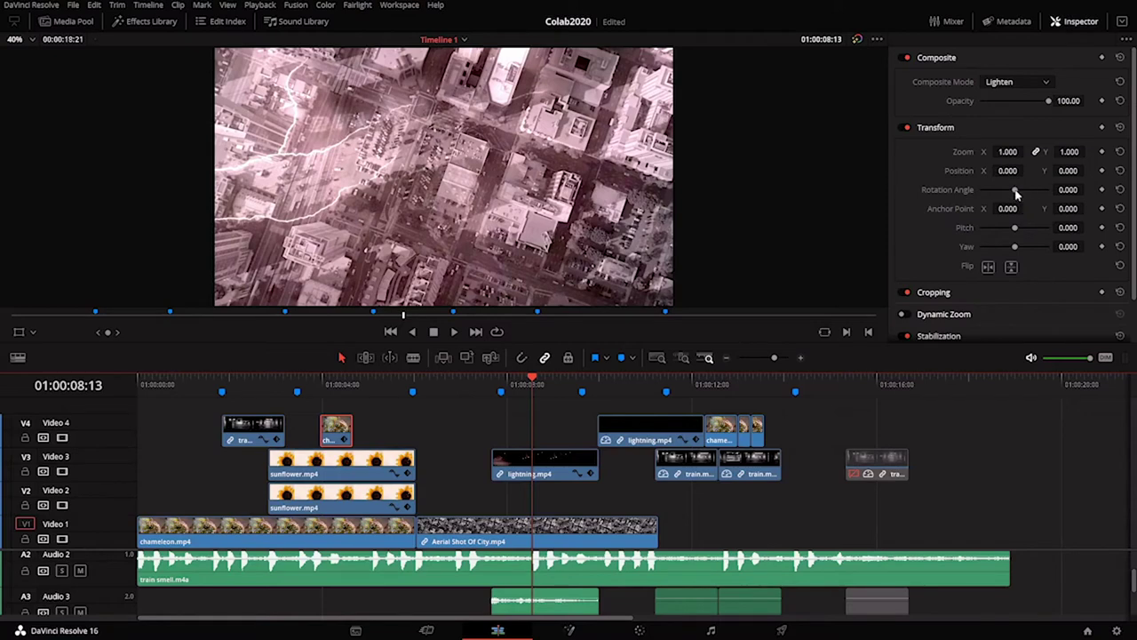
{"action": "left_click_drag", "start_coordinate": [1018, 194], "coordinate": [1009, 194]}
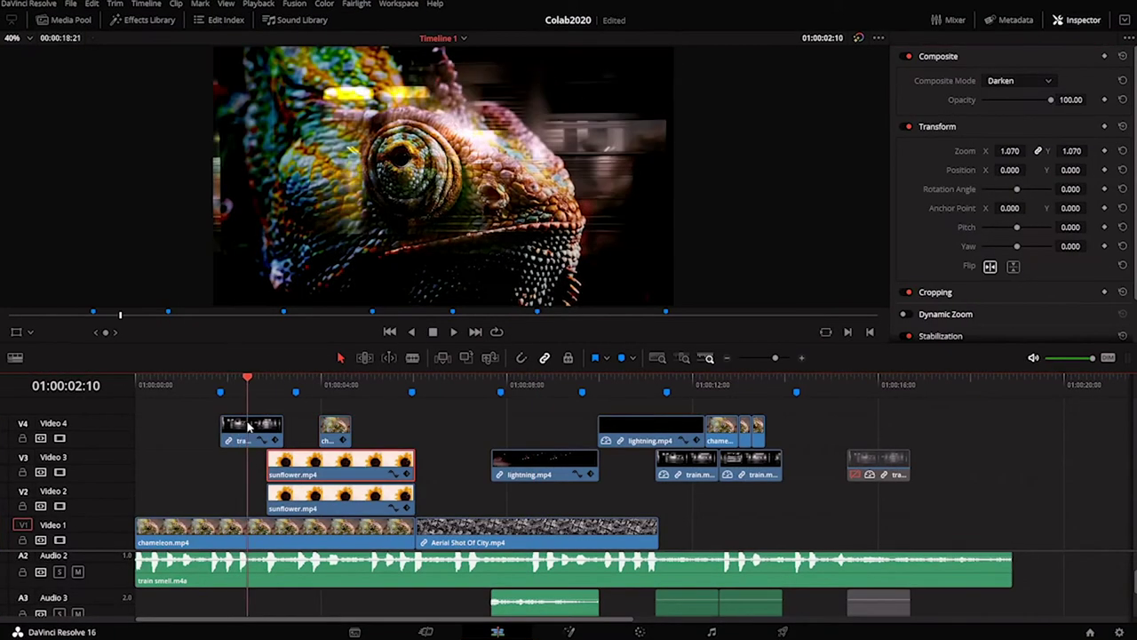
{"action": "mouse_move", "coordinate": [248, 435]}
{"action": "left_mouse_down"}
{"action": "mouse_move", "coordinate": [288, 435]}
{"action": "mouse_move", "coordinate": [213, 440]}
{"action": "mouse_move", "coordinate": [305, 440]}
{"action": "mouse_move", "coordinate": [215, 444]}
{"action": "left_mouse_up"}
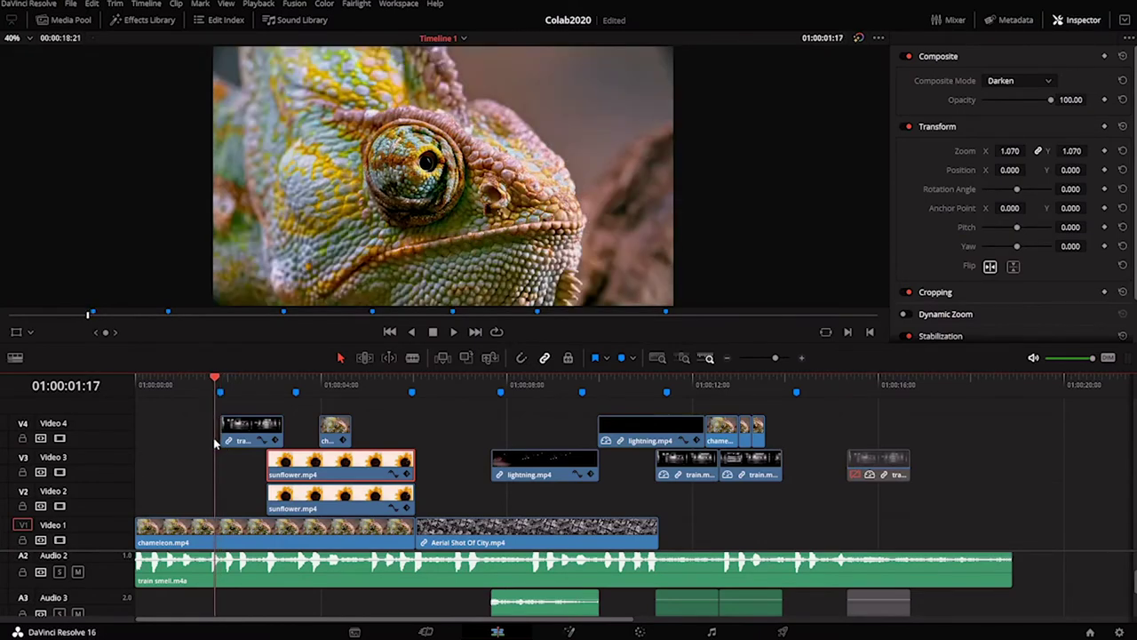
Add a 6 frame cross dissolve to the start of the train clip on Video 4
{"action": "left_click", "coordinate": [226, 436]}
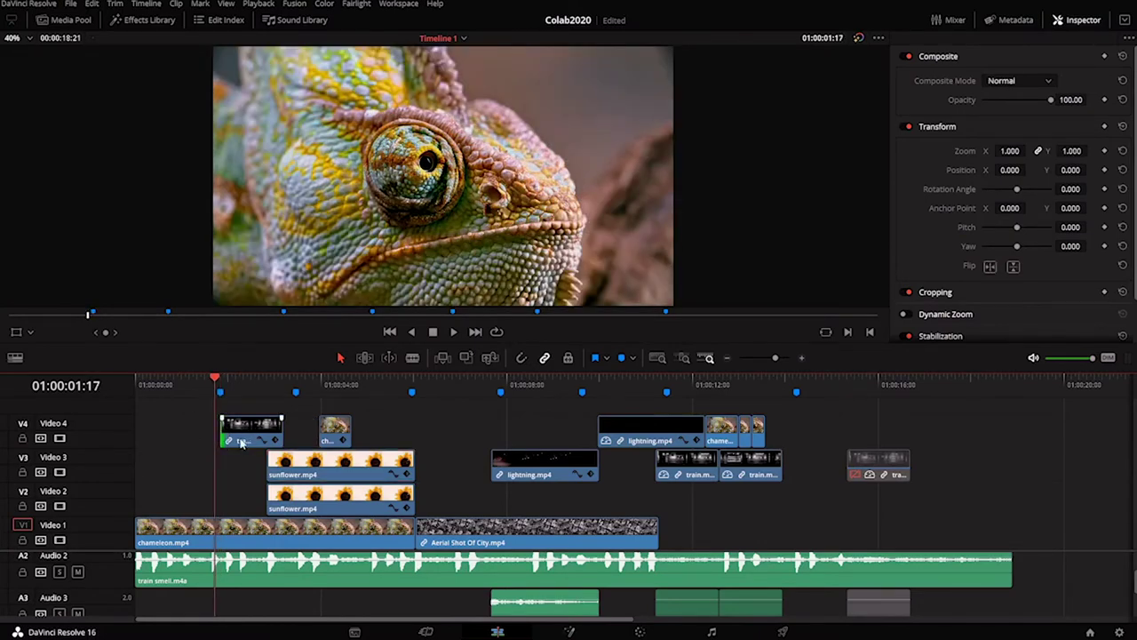
{"action": "left_click", "coordinate": [206, 434]}
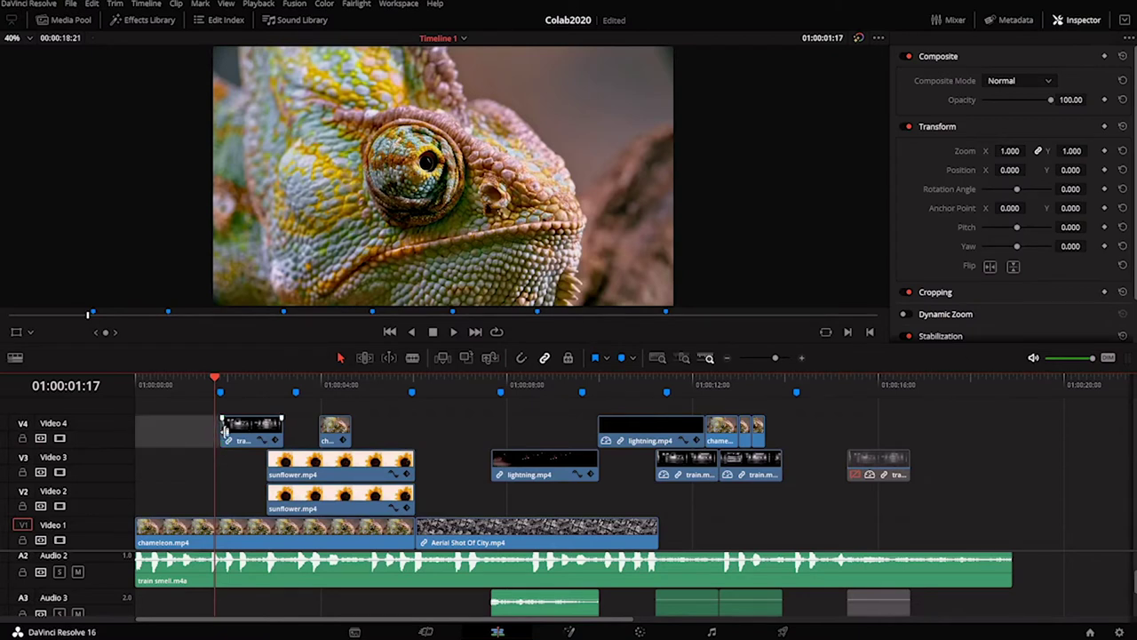
{"action": "right_click", "coordinate": [224, 432]}
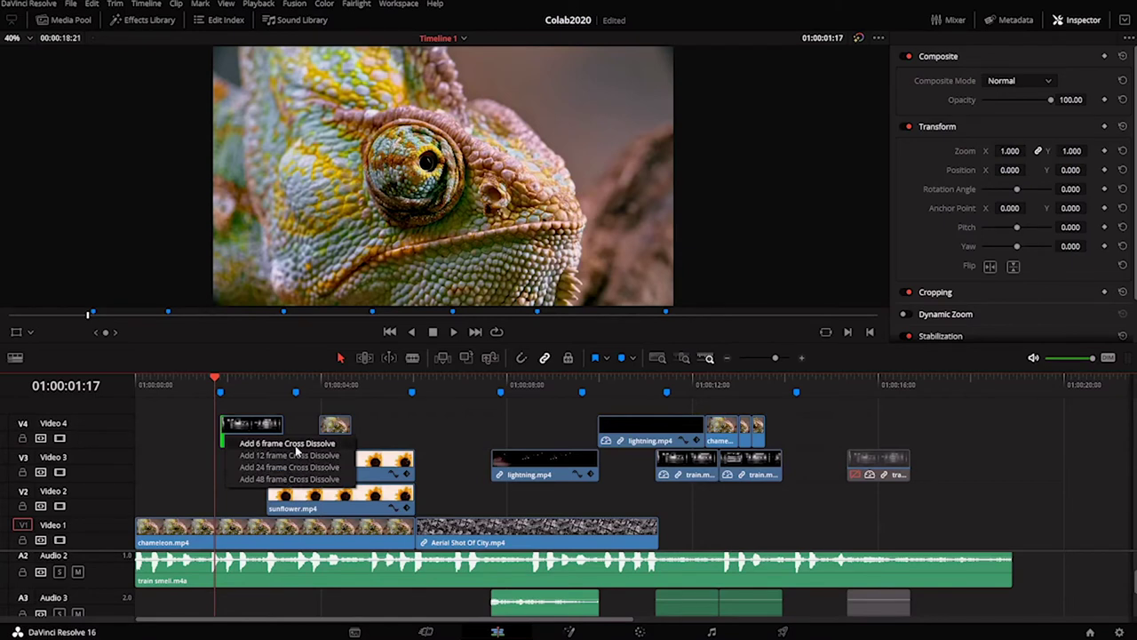
{"action": "left_click", "coordinate": [296, 447]}
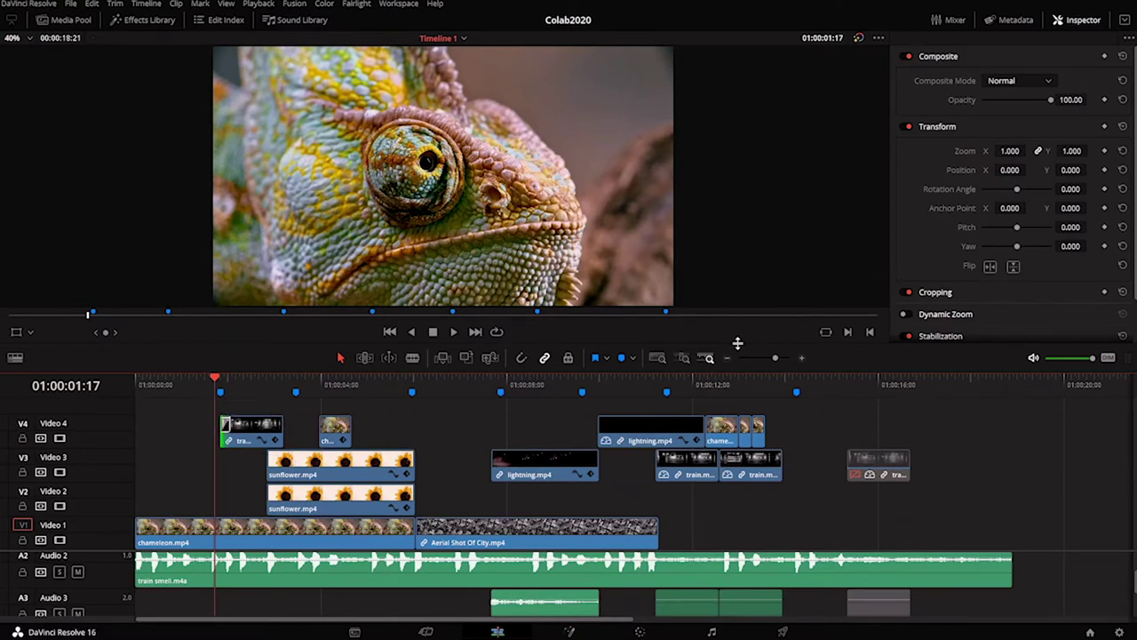
Zoom in on the train clip's dissolve in the timeline, and zoom out to view the whole edit
{"action": "key", "text": "ctrl+="}
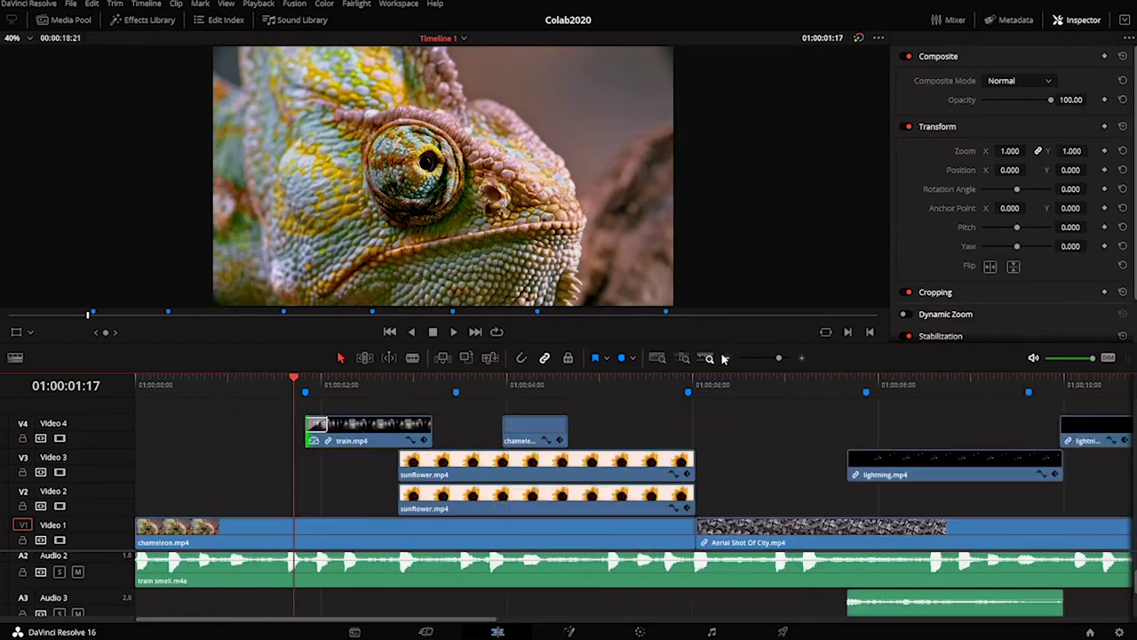
{"action": "key", "text": "ctrl+="}
{"action": "key", "text": "ctrl+-"}
{"action": "key", "text": "ctrl+-"}
{"action": "key", "text": "ctrl+-"}
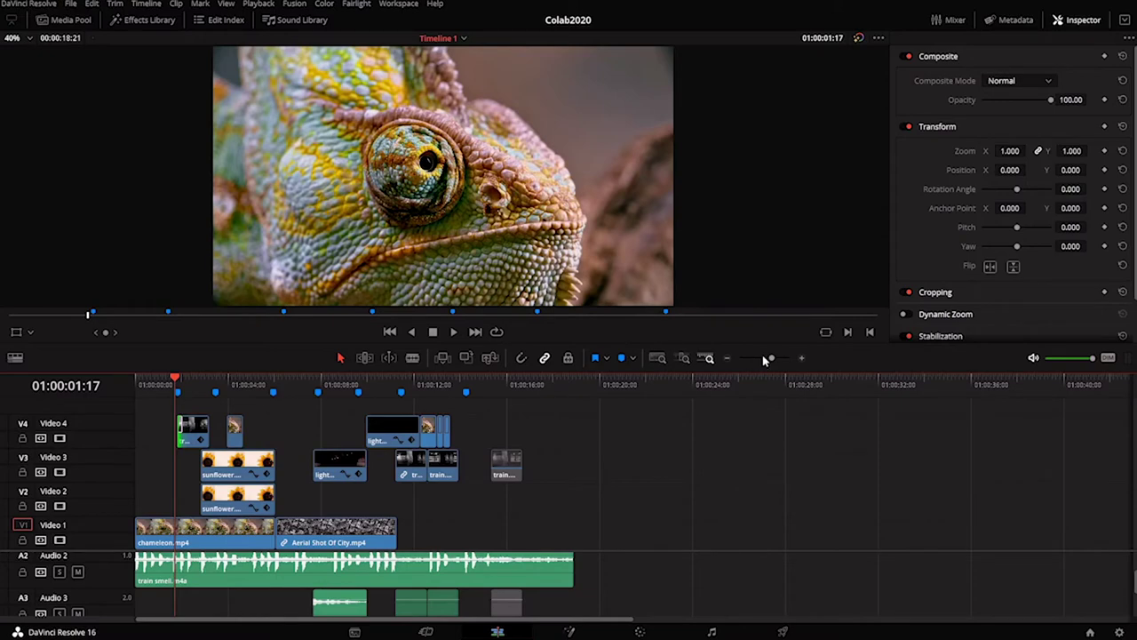
{"action": "left_click", "coordinate": [727, 359]}
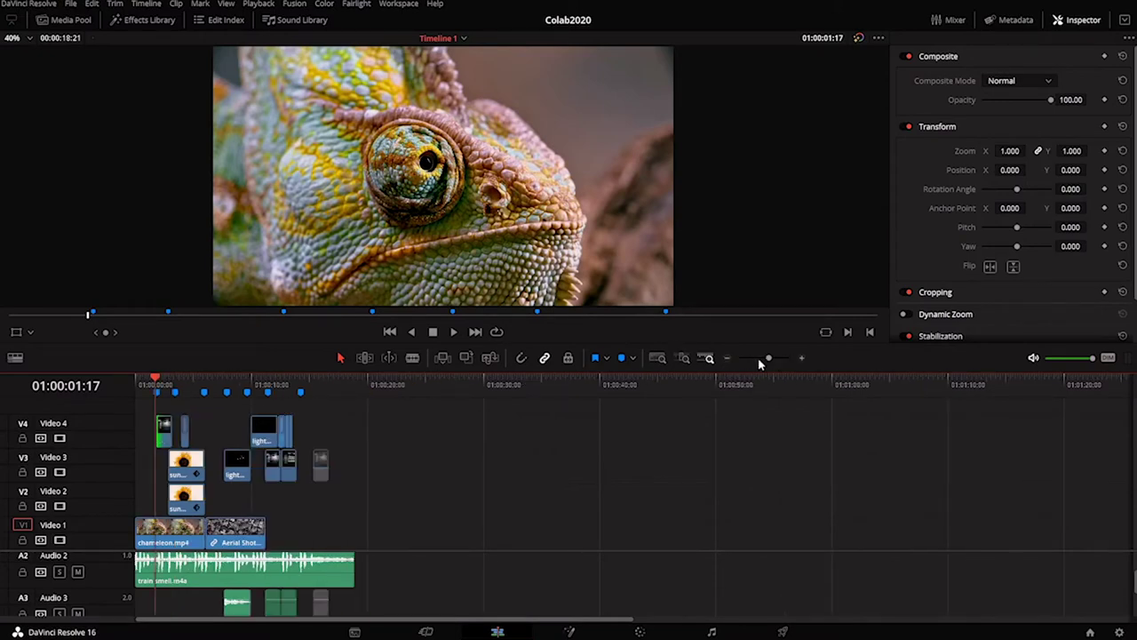
Review the 6 frame dissolve at the start of the train clip, beginning playback from just before the first marker
{"action": "left_click", "coordinate": [728, 358]}
{"action": "left_click", "coordinate": [800, 358]}
{"action": "left_click", "coordinate": [801, 358]}
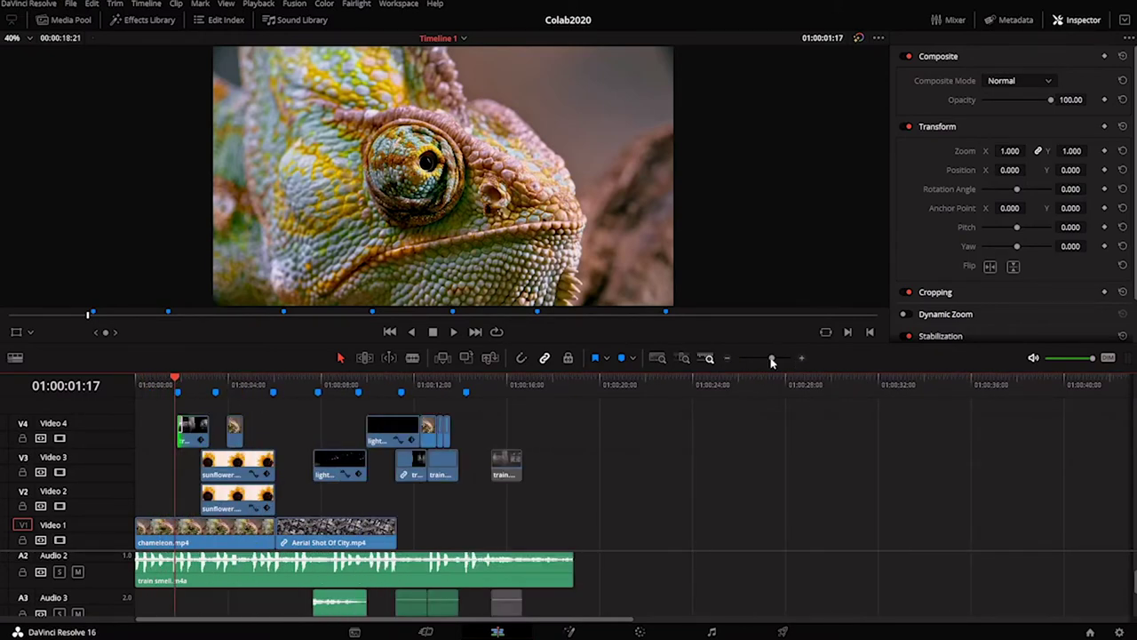
{"action": "mouse_move", "coordinate": [773, 359]}
{"action": "left_mouse_down"}
{"action": "mouse_move", "coordinate": [749, 358]}
{"action": "mouse_move", "coordinate": [780, 361]}
{"action": "left_mouse_up"}
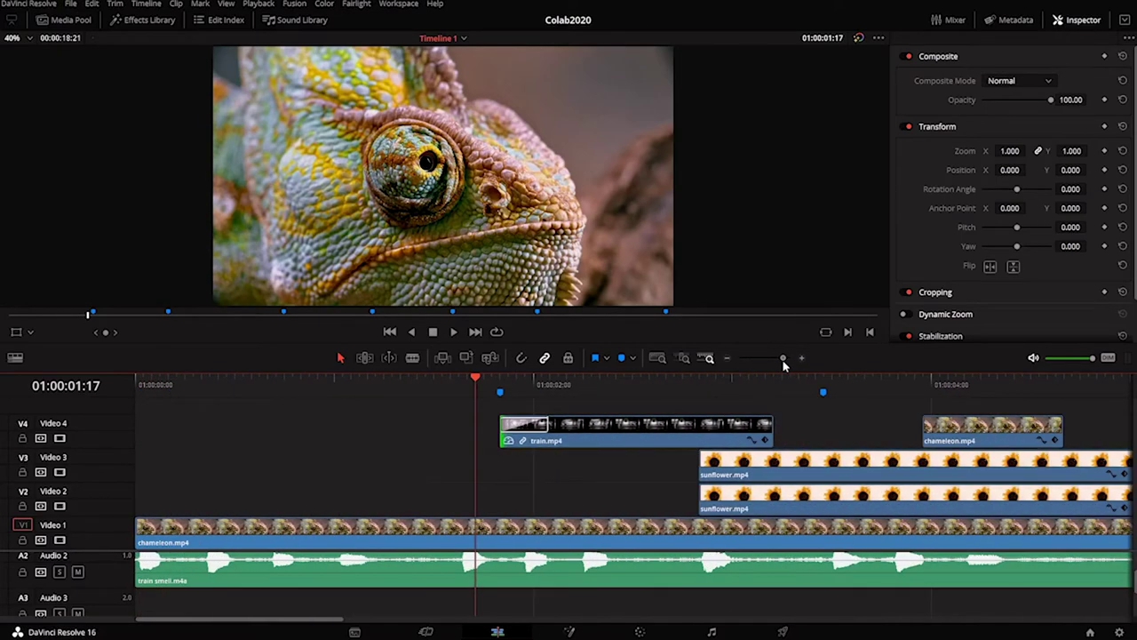
{"action": "left_click_drag", "start_coordinate": [539, 387], "coordinate": [450, 392]}
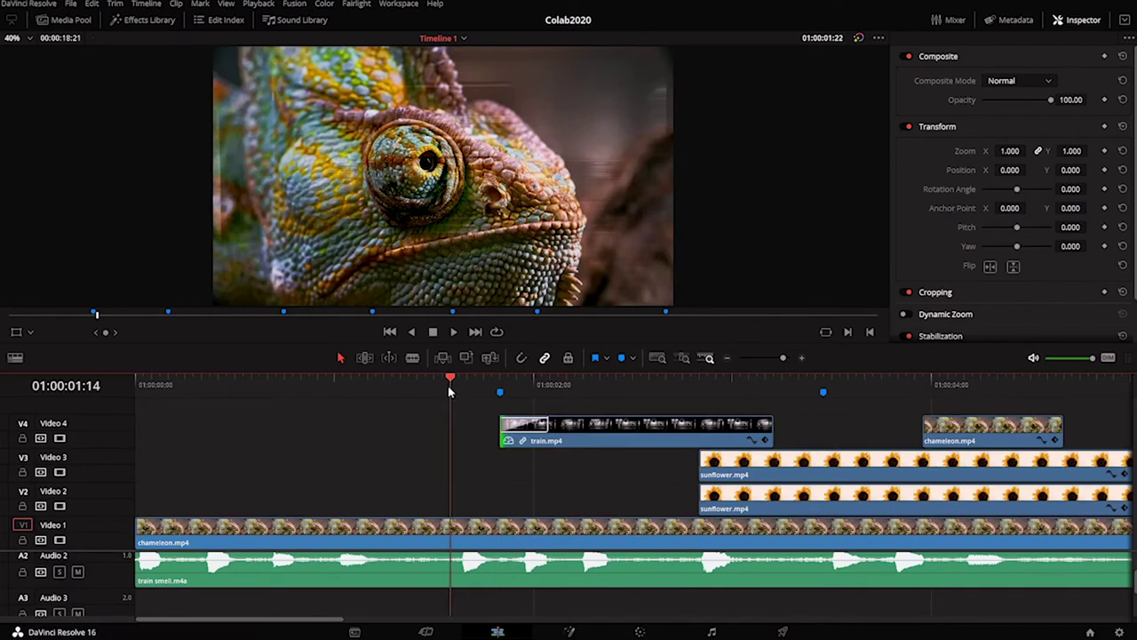
{"action": "key", "text": "space"}
{"action": "key", "text": "space"}
{"action": "left_click", "coordinate": [443, 384]}
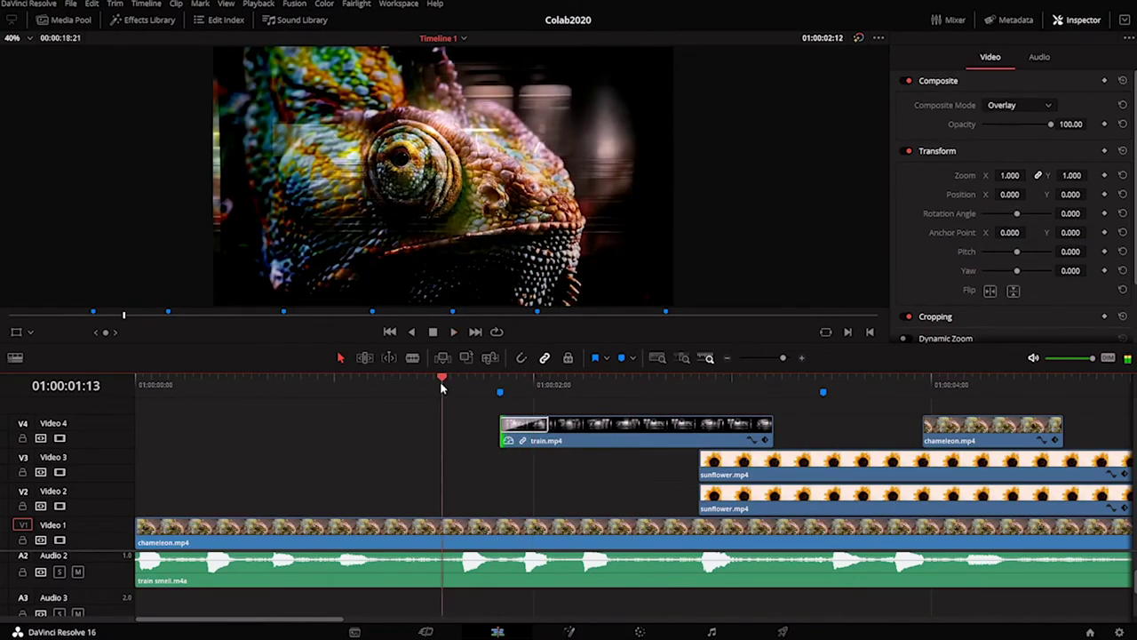
{"action": "left_click_drag", "start_coordinate": [442, 387], "coordinate": [492, 395]}
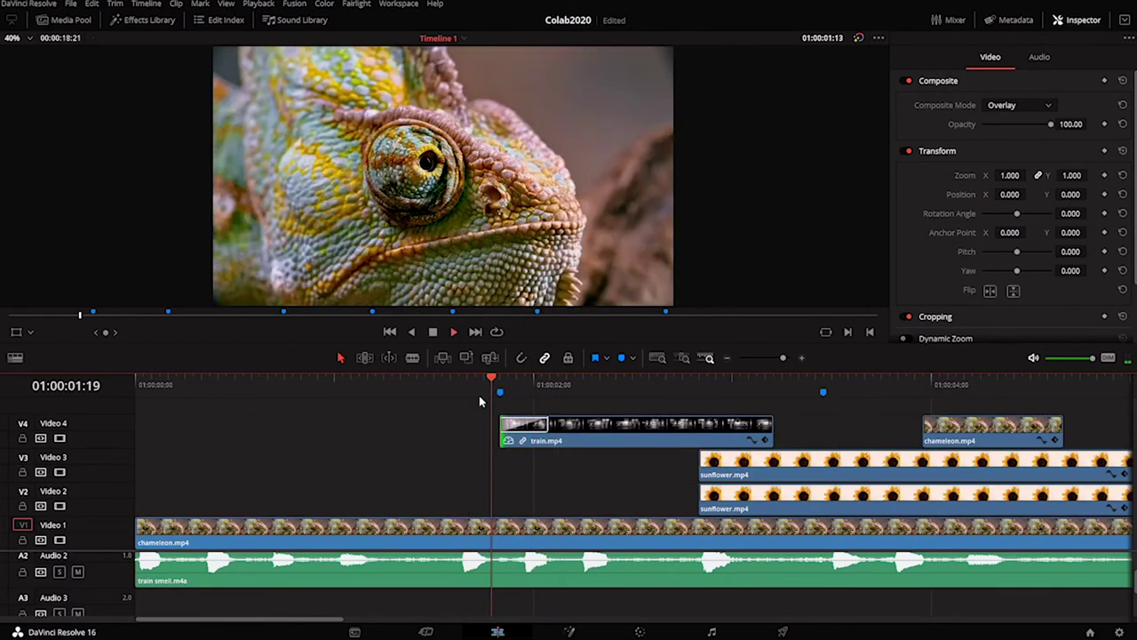
{"action": "key", "text": "space"}
{"action": "key", "text": "space"}
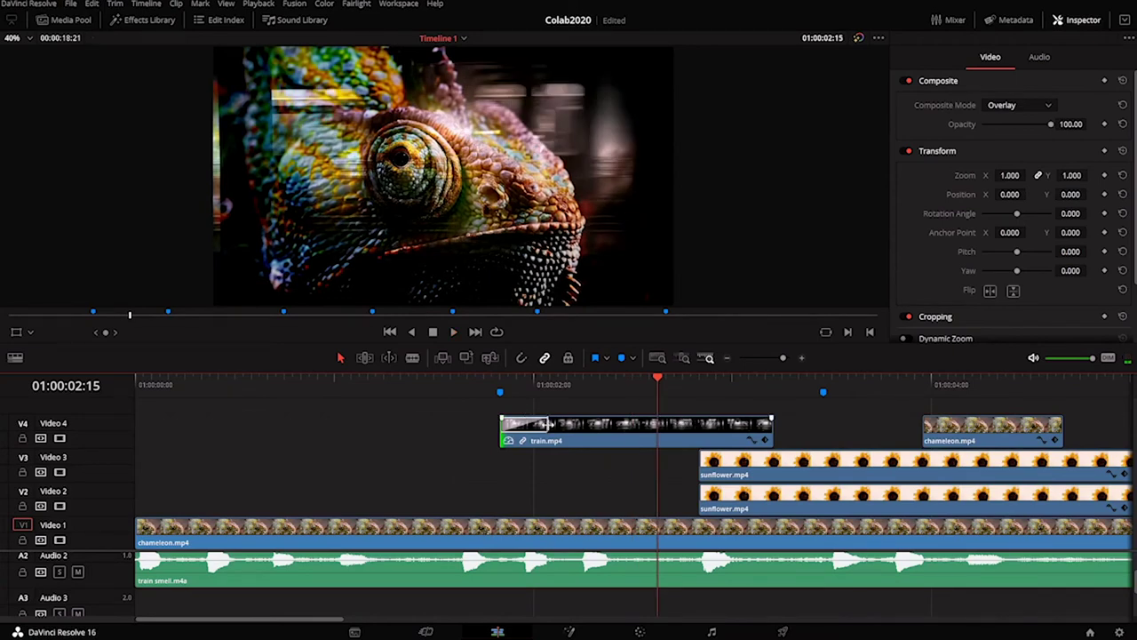
Lengthen the cross dissolve at the start of the train clip to 24 frames and play back the section
{"action": "left_click", "coordinate": [548, 425]}
{"action": "left_click_drag", "start_coordinate": [549, 425], "coordinate": [699, 425]}
{"action": "left_click_drag", "start_coordinate": [591, 383], "coordinate": [421, 414]}
{"action": "key", "text": "space"}
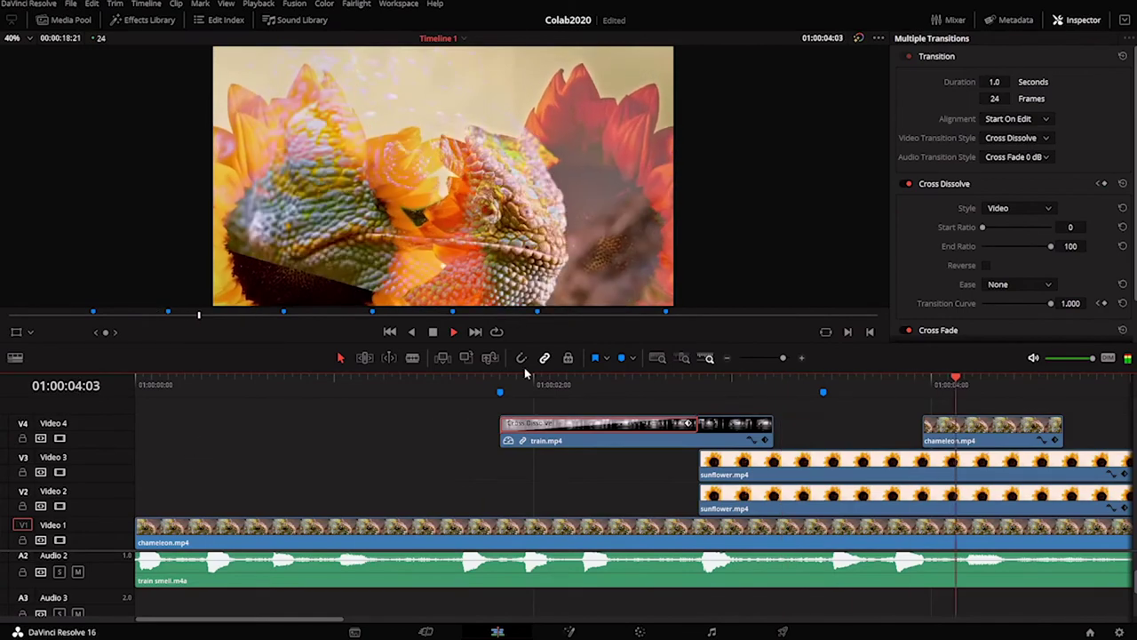
{"action": "key", "text": "space"}
{"action": "left_click_drag", "start_coordinate": [480, 400], "coordinate": [441, 402]}
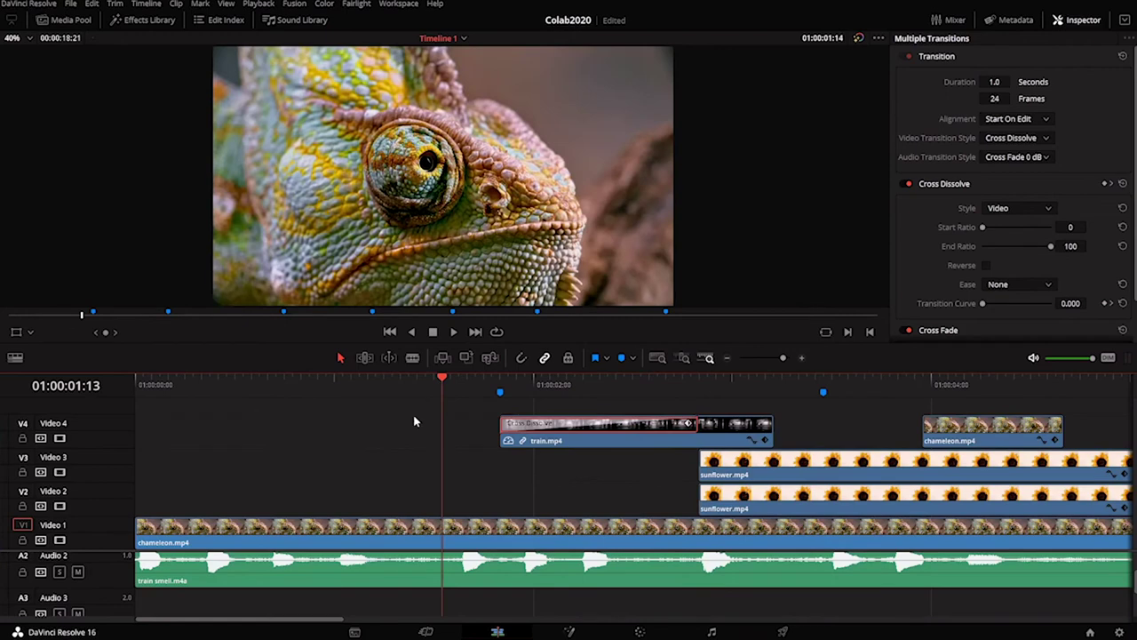
{"action": "key", "text": "space"}
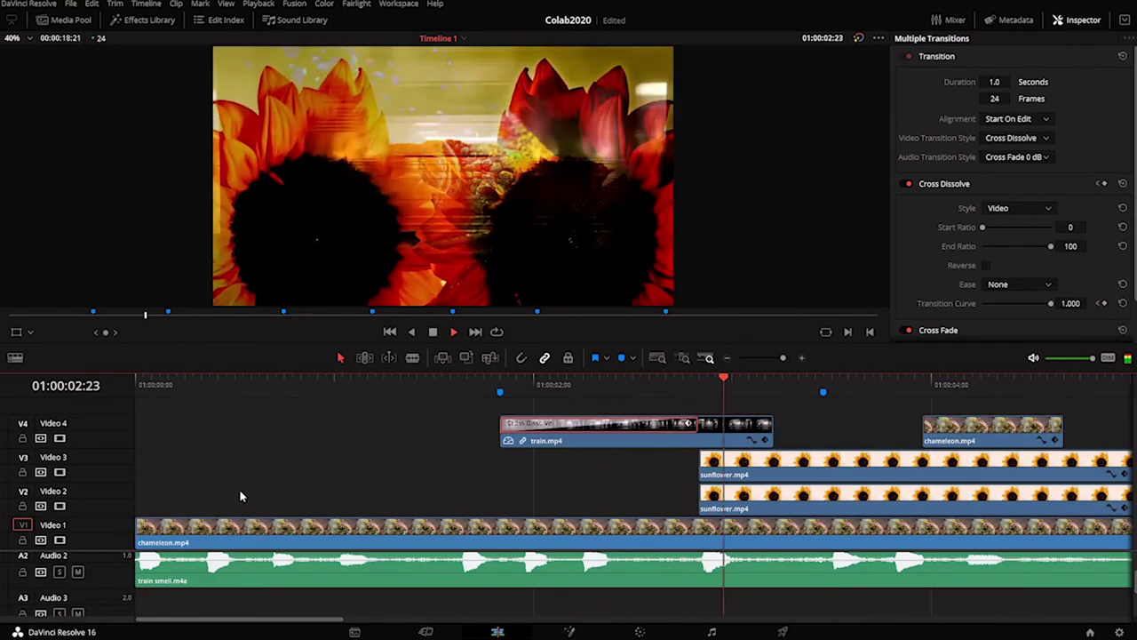
{"action": "key", "text": "space"}
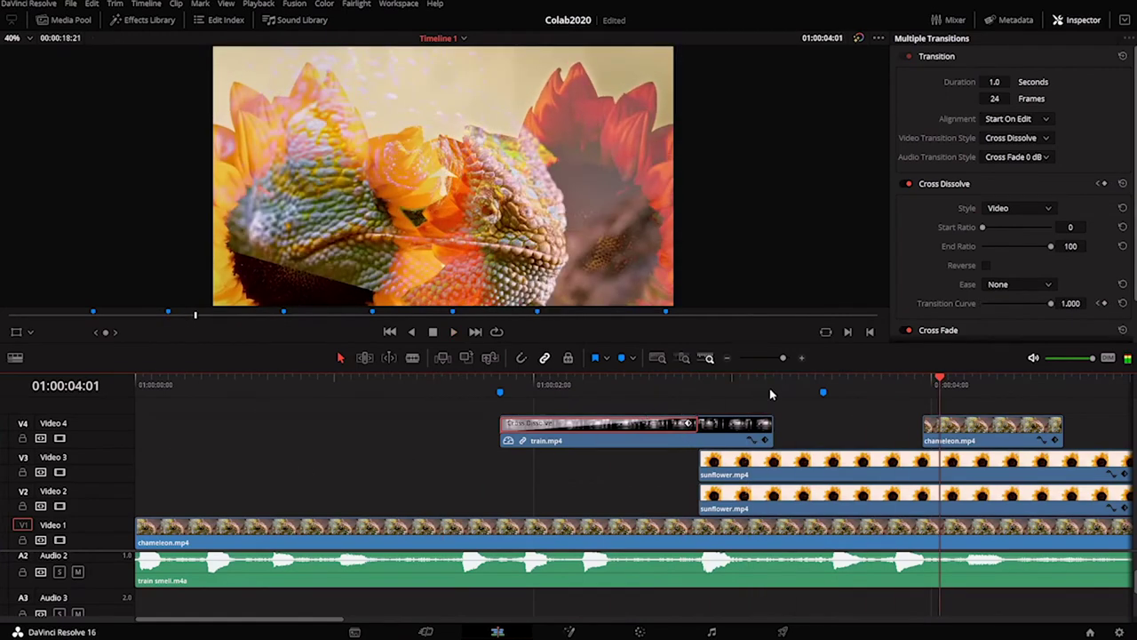
Move the second timeline marker to 01:00:03:12, where the audio beat falls
{"action": "left_click_drag", "start_coordinate": [736, 397], "coordinate": [828, 407]}
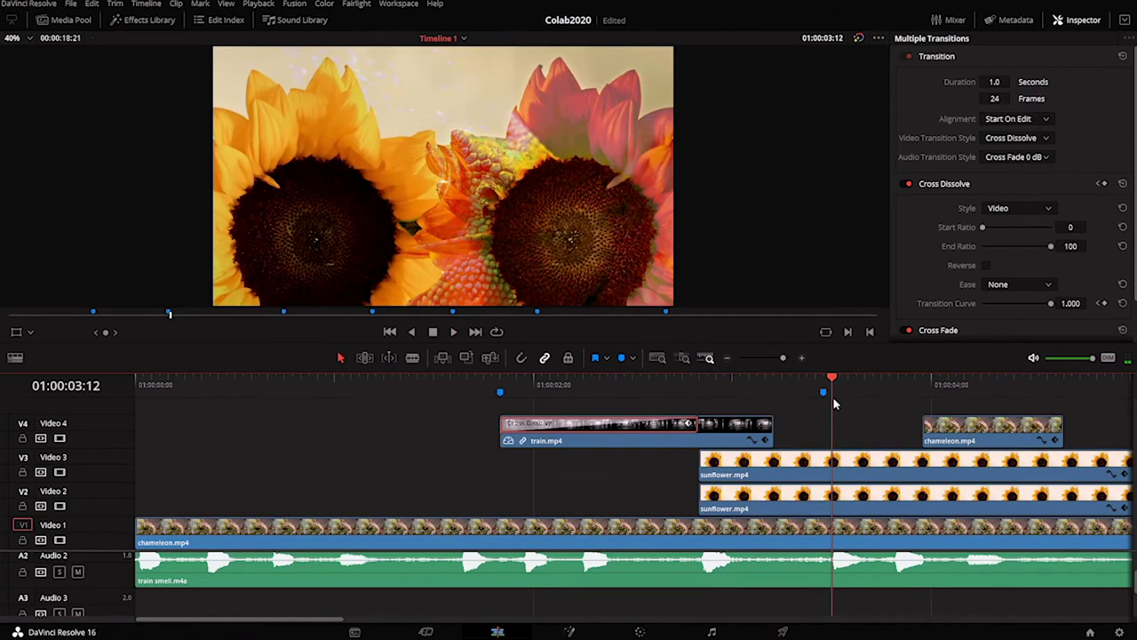
{"action": "left_click", "coordinate": [823, 394]}
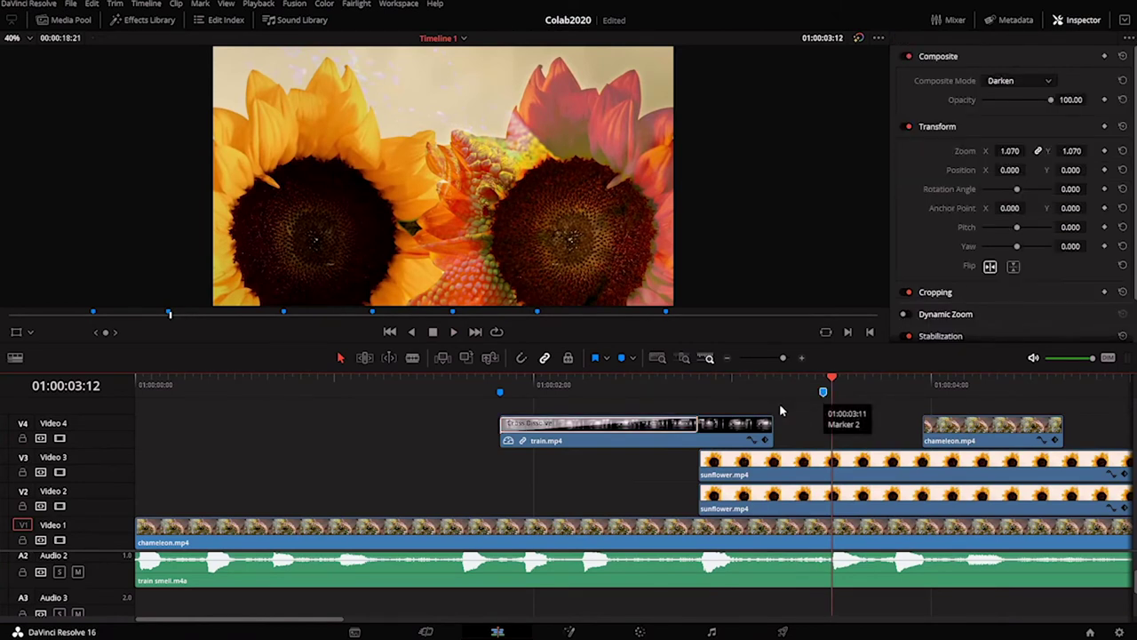
{"action": "mouse_move", "coordinate": [823, 394]}
{"action": "left_mouse_down"}
{"action": "mouse_move", "coordinate": [838, 435]}
{"action": "mouse_move", "coordinate": [831, 395]}
{"action": "mouse_move", "coordinate": [798, 397]}
{"action": "mouse_move", "coordinate": [835, 415]}
{"action": "mouse_move", "coordinate": [803, 409]}
{"action": "left_mouse_up"}
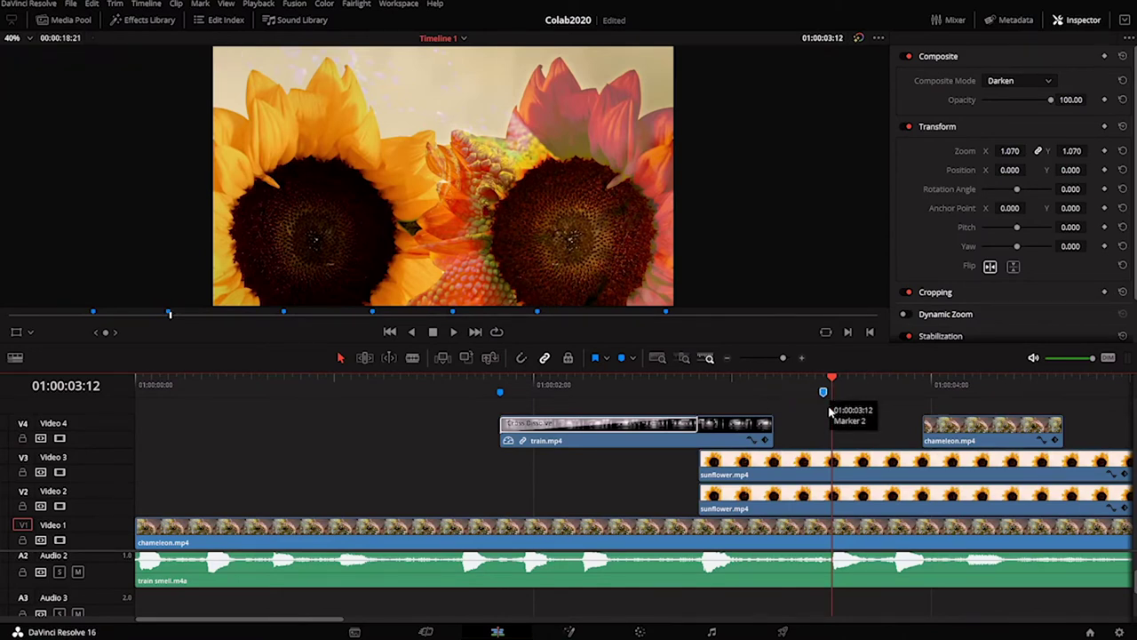
{"action": "left_click_drag", "start_coordinate": [822, 393], "coordinate": [798, 393]}
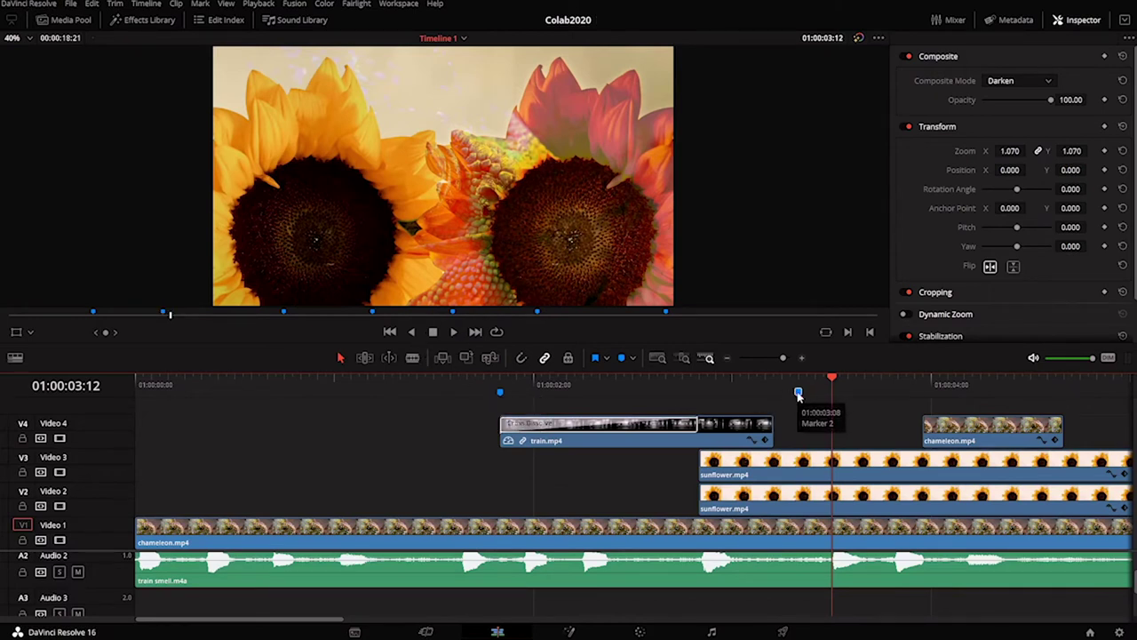
{"action": "left_click_drag", "start_coordinate": [840, 397], "coordinate": [832, 393]}
Name the marker at 01:00:03:12 "Sunflower pop" and set its colour to red
{"action": "double_click", "coordinate": [832, 394]}
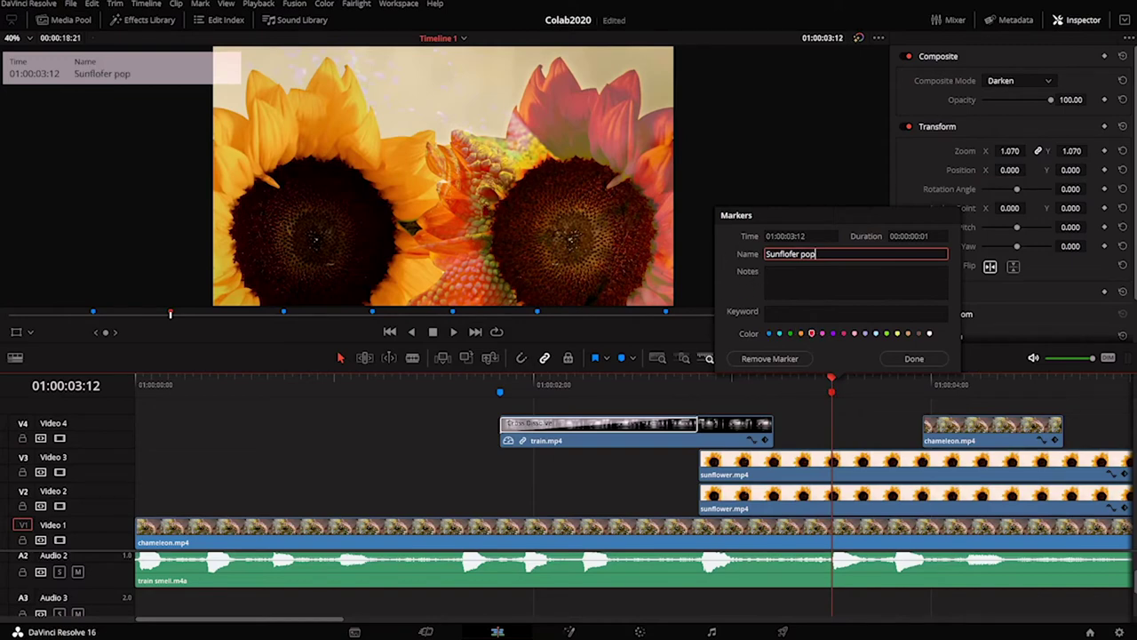
{"action": "left_click", "coordinate": [770, 266]}
{"action": "left_click", "coordinate": [790, 255]}
{"action": "left_click", "coordinate": [854, 310]}
{"action": "left_click", "coordinate": [908, 361]}
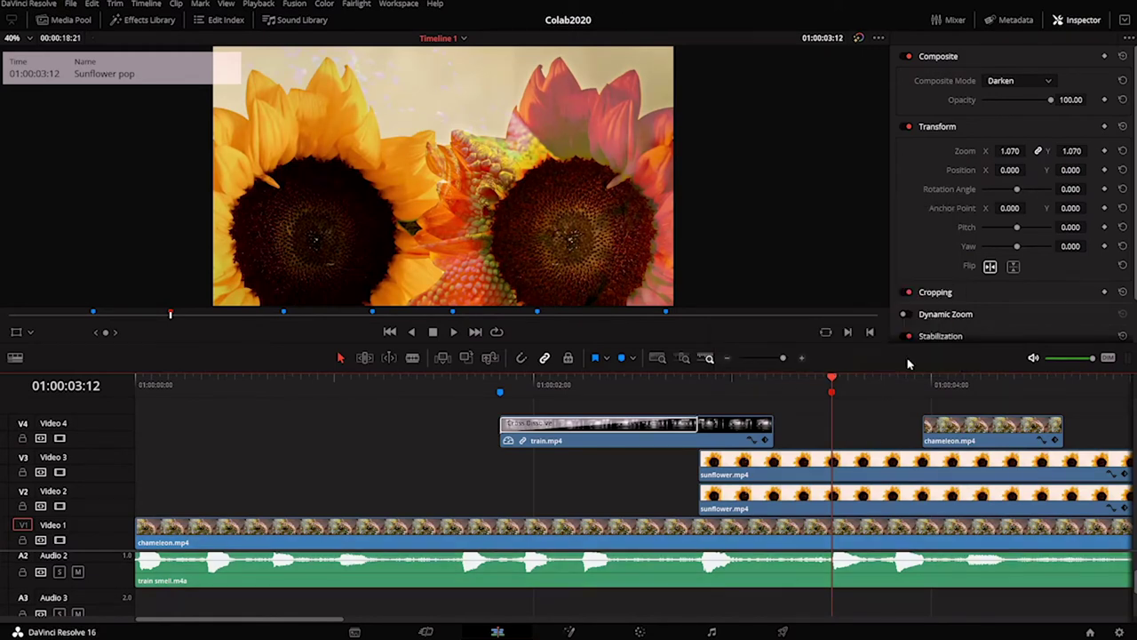
{"action": "right_click", "coordinate": [833, 394]}
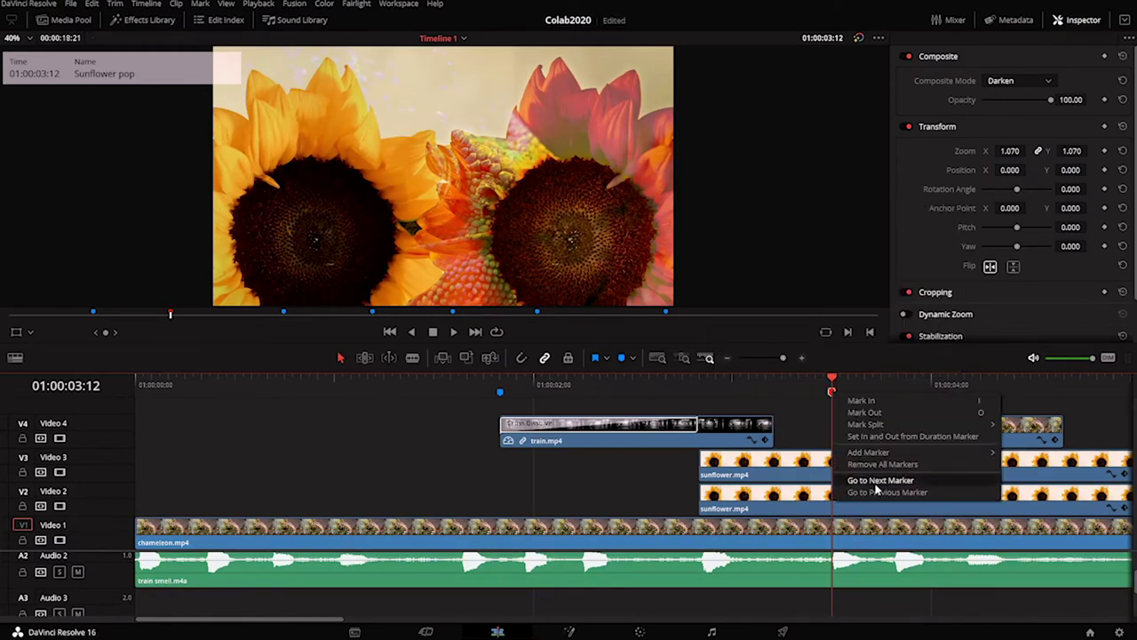
{"action": "left_click", "coordinate": [807, 387]}
{"action": "double_click", "coordinate": [829, 392]}
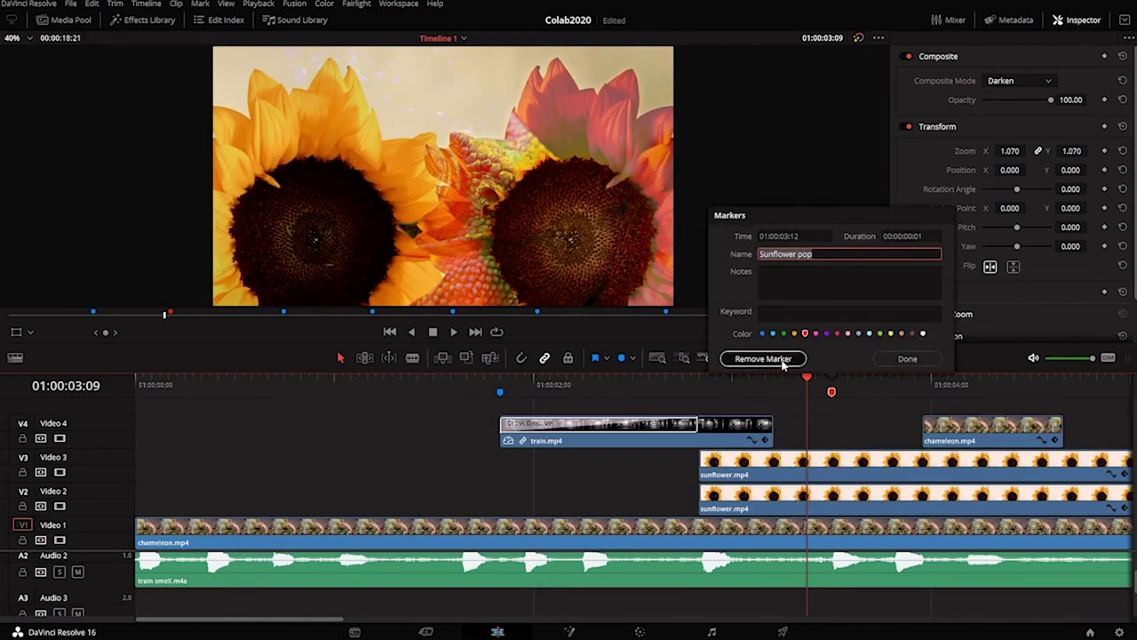
{"action": "left_click", "coordinate": [908, 358]}
Move the short chameleon clip on Video 4 to start at the Sunflower pop marker and play back the section
{"action": "mouse_move", "coordinate": [921, 386]}
{"action": "left_mouse_down"}
{"action": "mouse_move", "coordinate": [893, 399]}
{"action": "mouse_move", "coordinate": [897, 417]}
{"action": "mouse_move", "coordinate": [924, 410]}
{"action": "mouse_move", "coordinate": [831, 418]}
{"action": "left_mouse_up"}
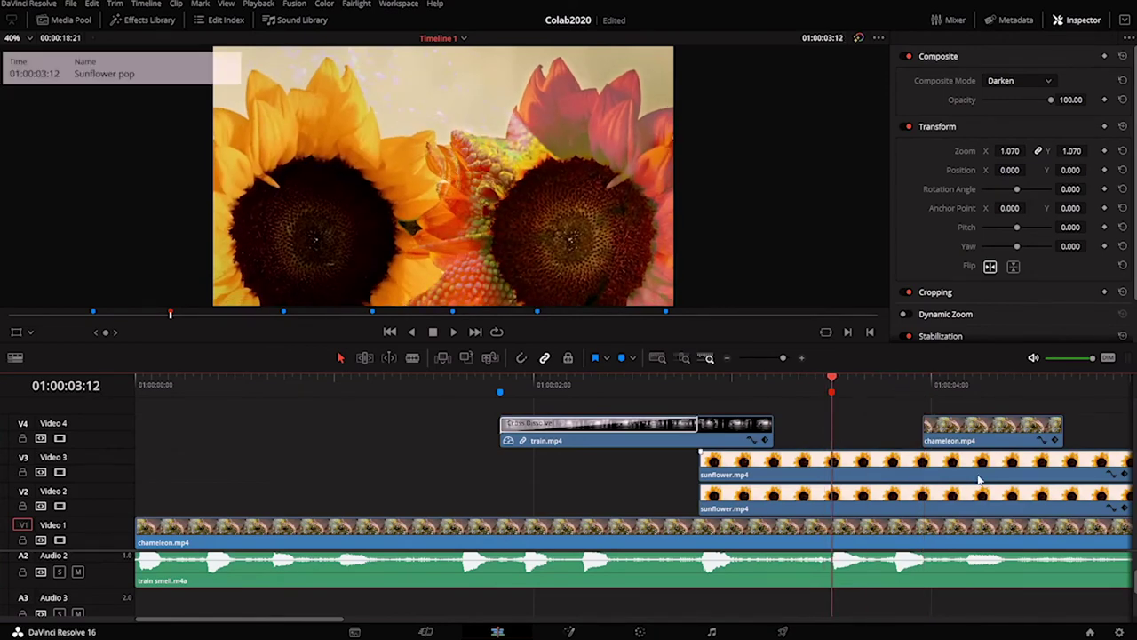
{"action": "left_click_drag", "start_coordinate": [977, 437], "coordinate": [883, 447]}
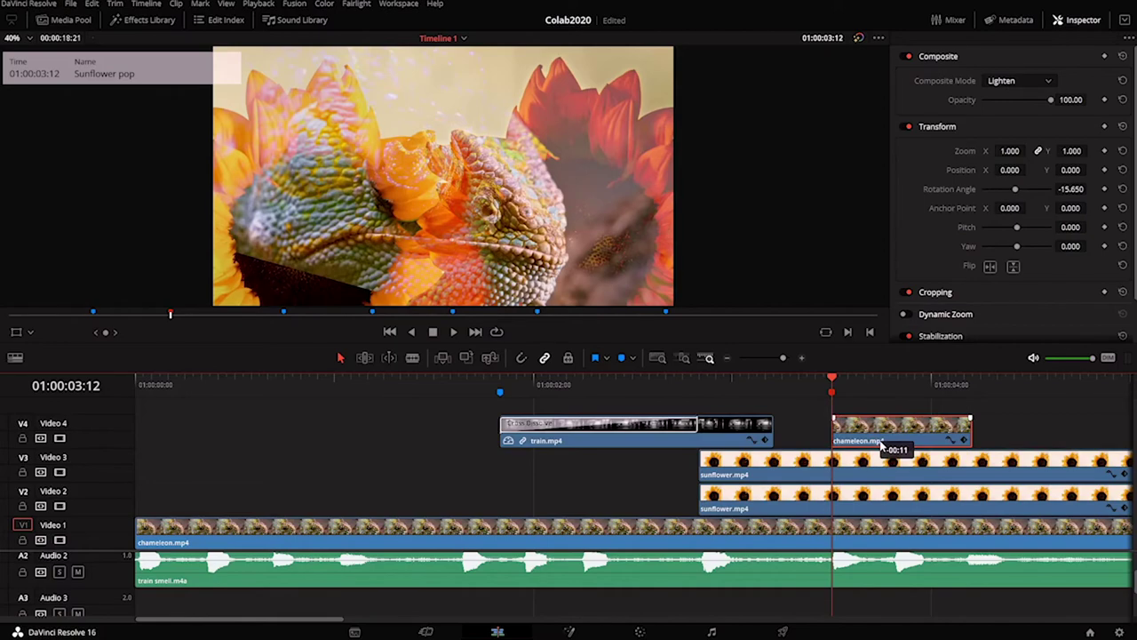
{"action": "key", "text": "space"}
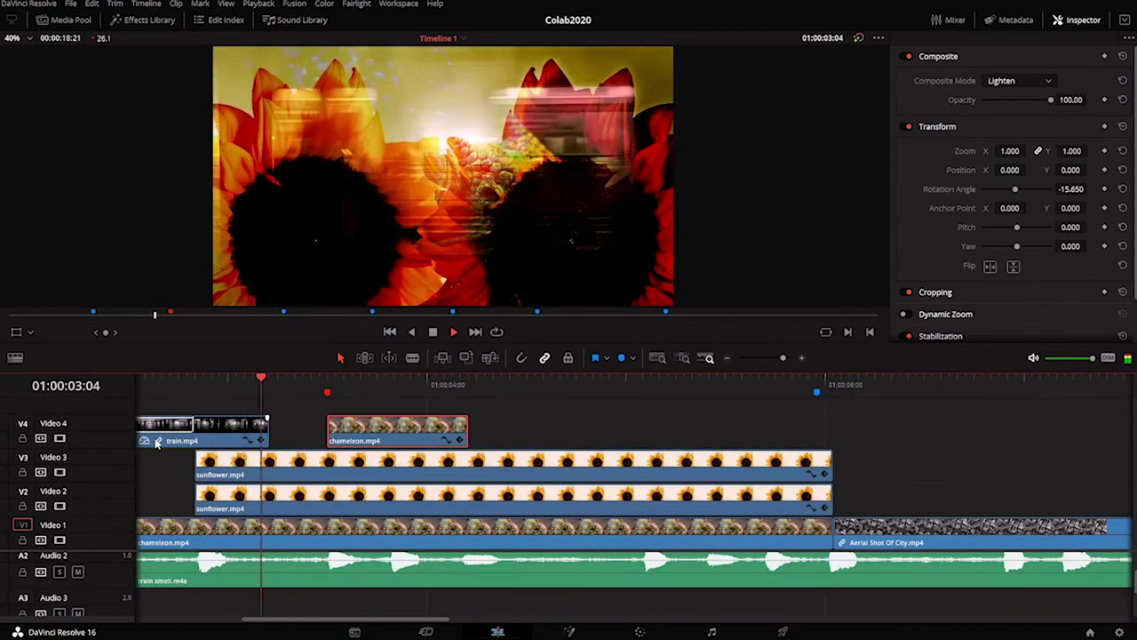
{"action": "key", "text": "space"}
{"action": "left_click_drag", "start_coordinate": [236, 389], "coordinate": [261, 396]}
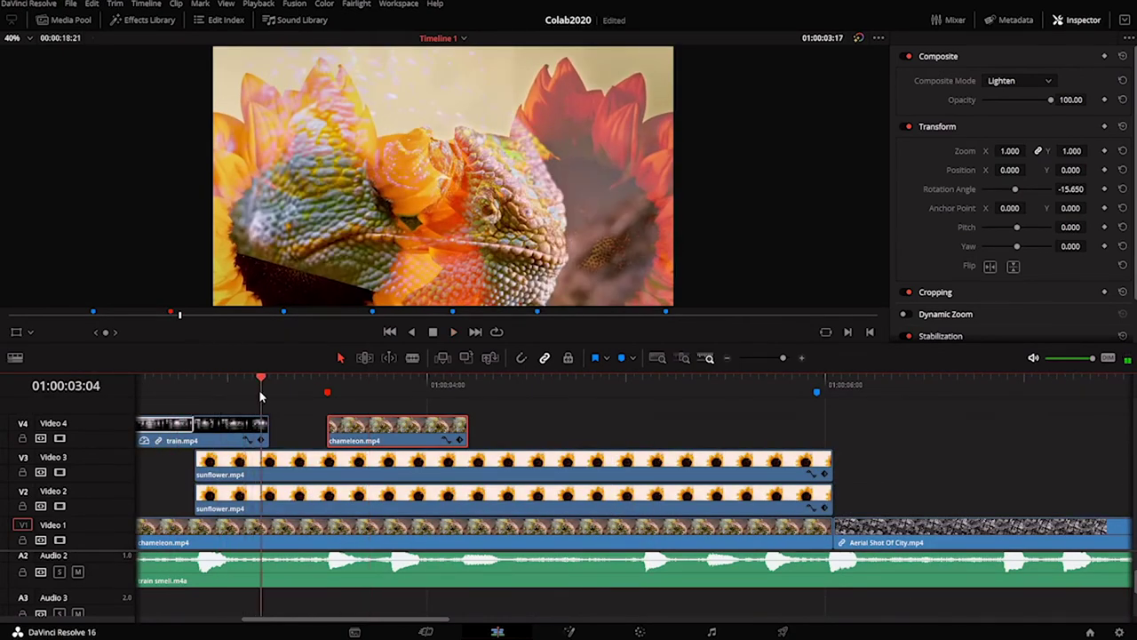
{"action": "left_click_drag", "start_coordinate": [153, 398], "coordinate": [485, 452]}
{"action": "key", "text": "space"}
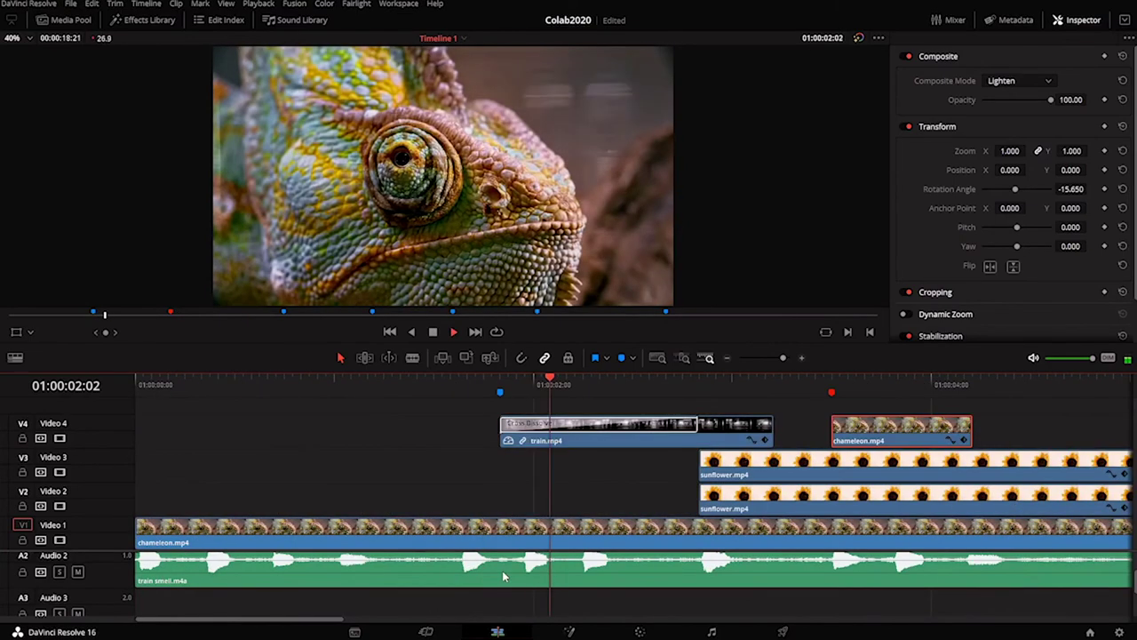
{"action": "key", "text": "space"}
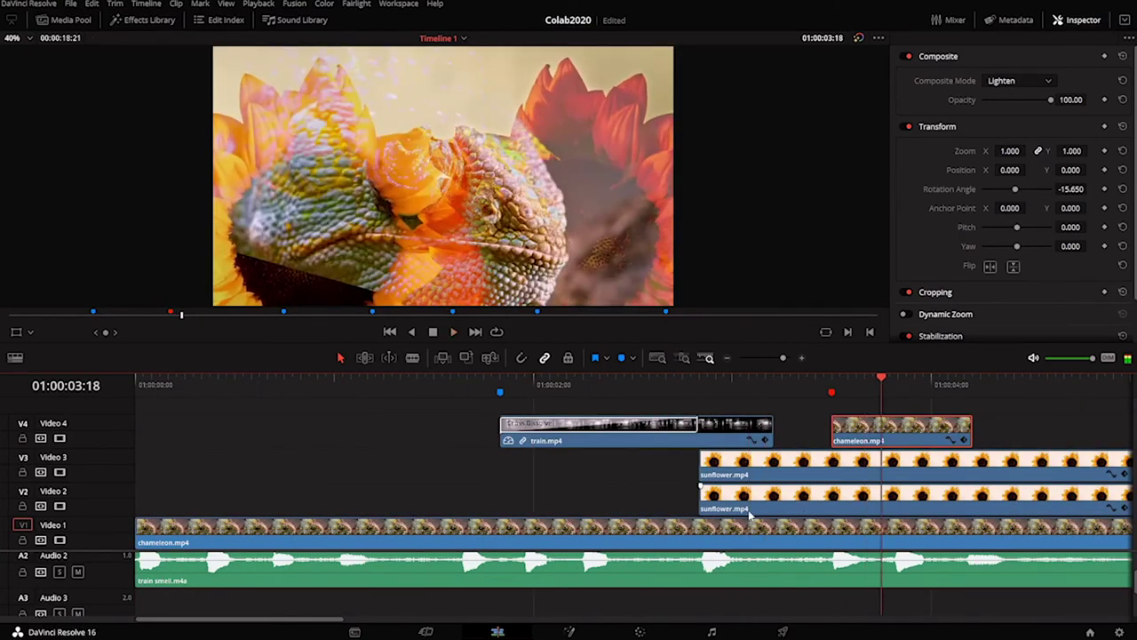
Extend the end of the train clip to meet the chameleon clip on Video 4, and target the cut between them
{"action": "left_click_drag", "start_coordinate": [778, 424], "coordinate": [828, 430]}
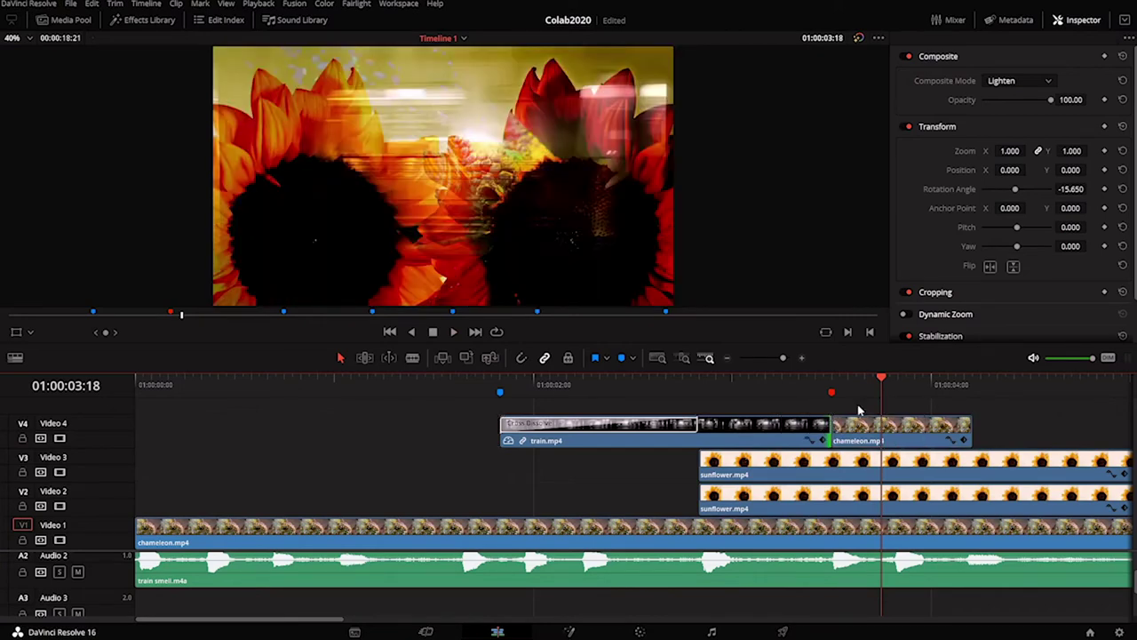
{"action": "left_click", "coordinate": [809, 432]}
{"action": "left_click", "coordinate": [826, 436]}
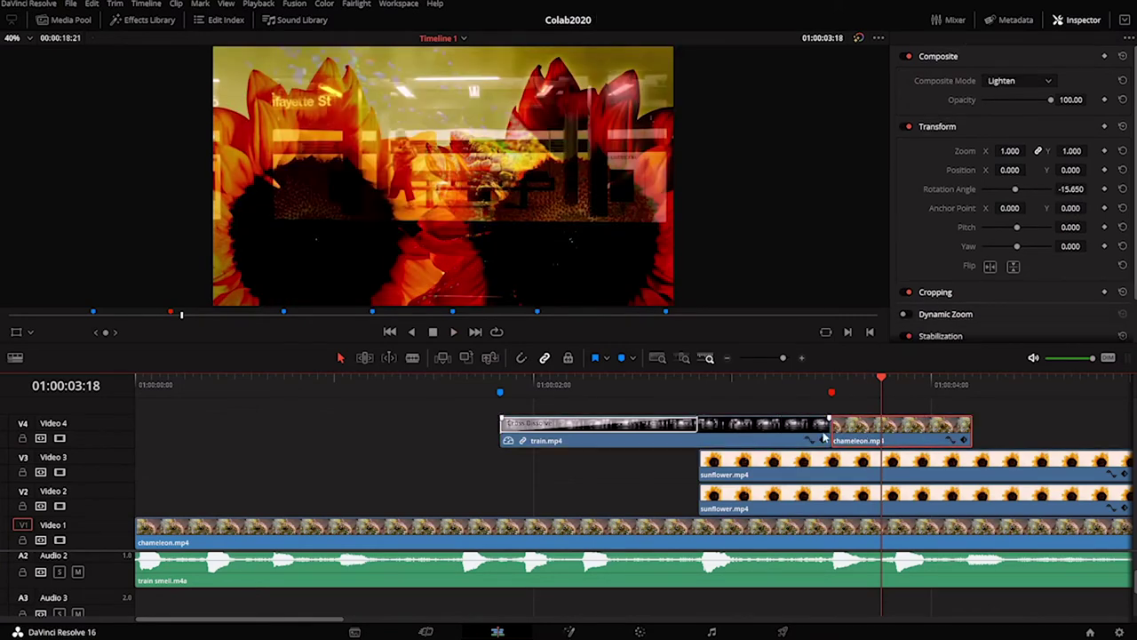
{"action": "left_click", "coordinate": [825, 436]}
{"action": "left_click", "coordinate": [851, 434]}
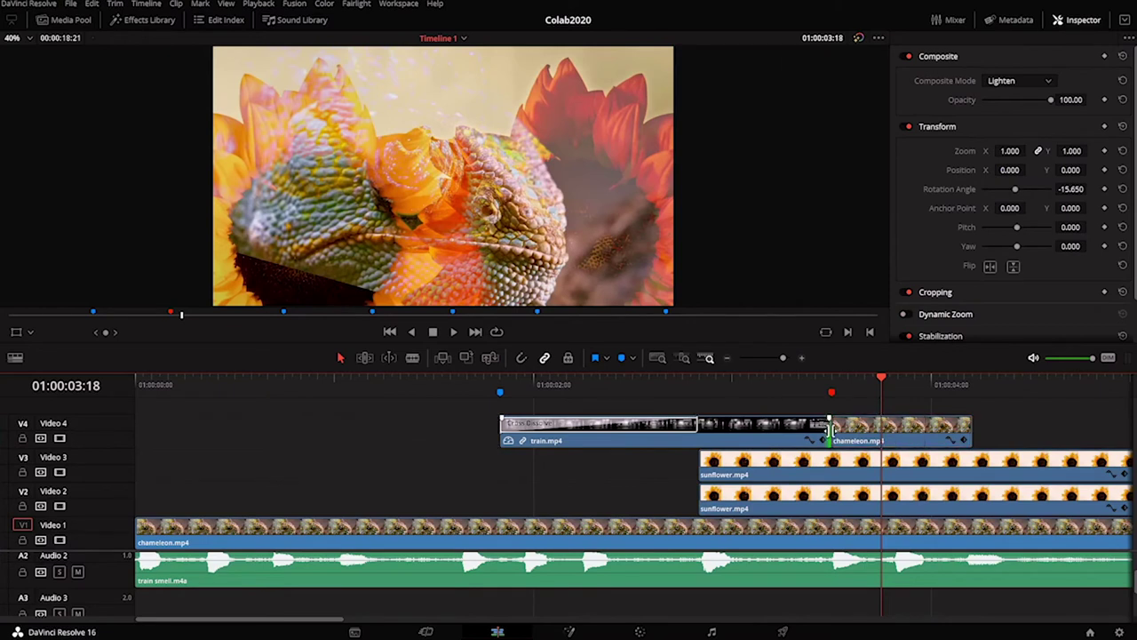
Try a 12 frame cross dissolve at the end of the train clip and a 6 frame one at the cut, undoing each
{"action": "right_click", "coordinate": [831, 433]}
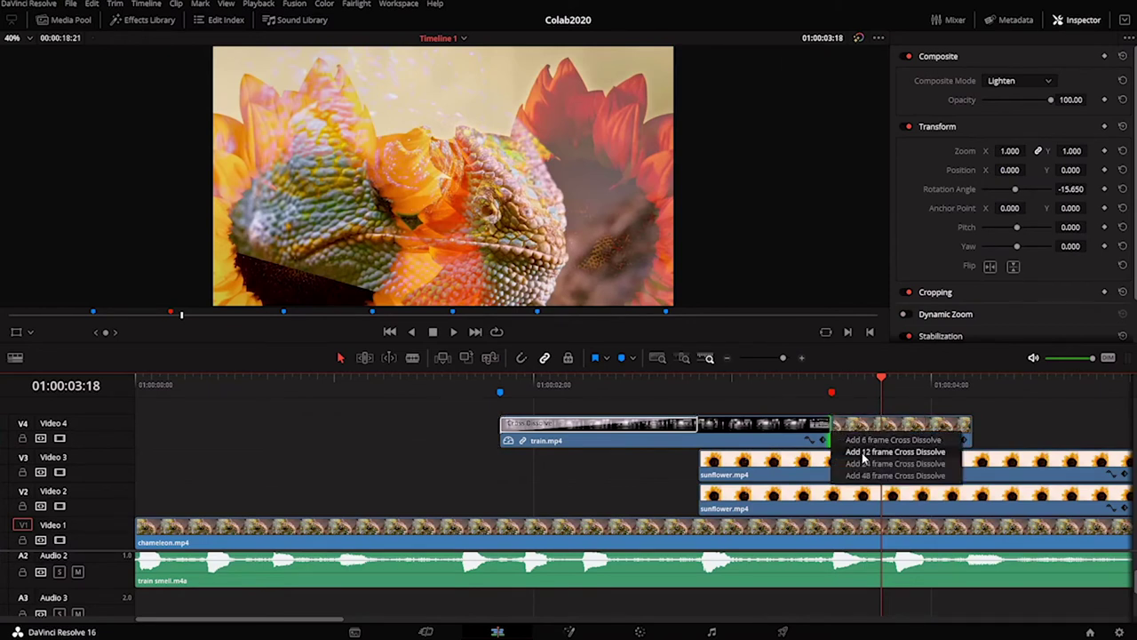
{"action": "left_click", "coordinate": [861, 453]}
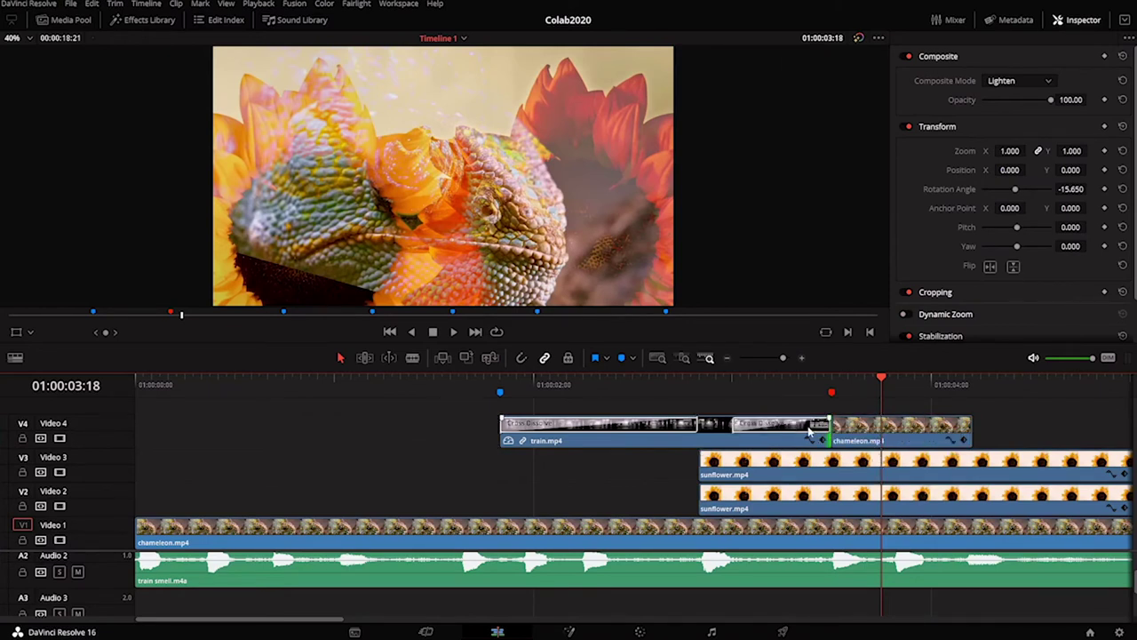
{"action": "key", "text": "ctrl+z"}
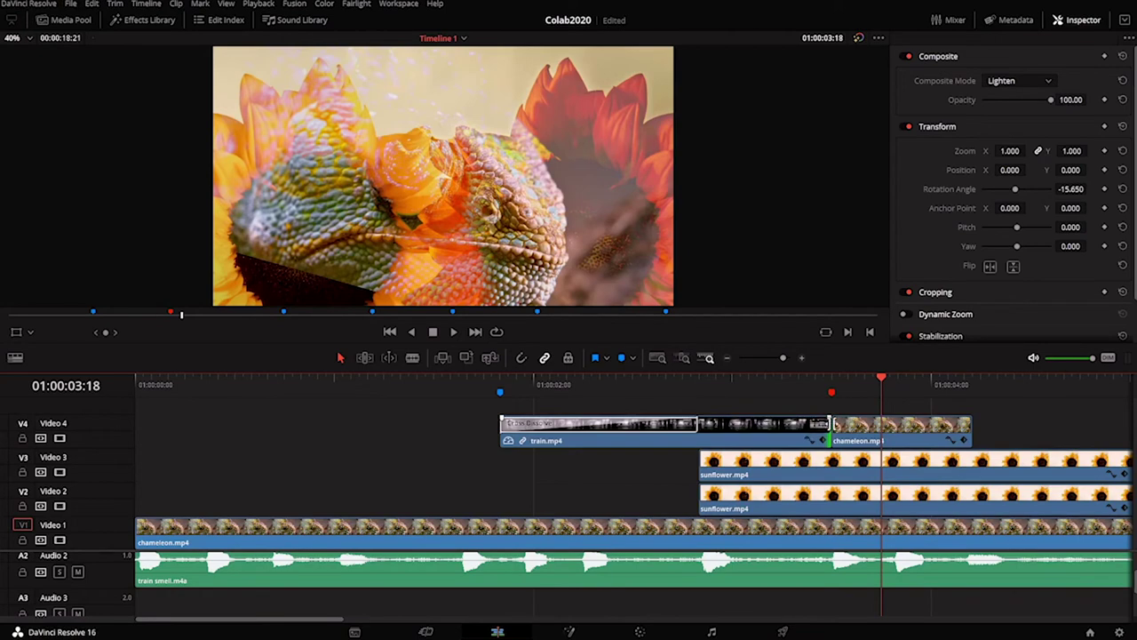
{"action": "right_click", "coordinate": [841, 430]}
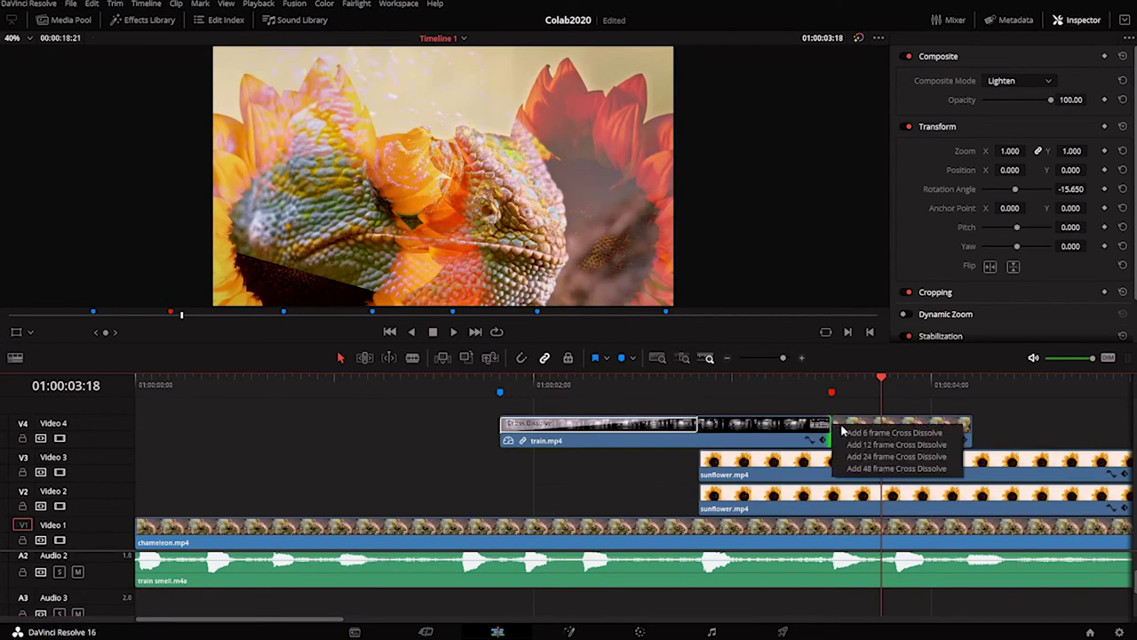
{"action": "left_click", "coordinate": [849, 434]}
{"action": "key", "text": "ctrl+z"}
Add a 12 frame cross dissolve across the cut between the train and chameleon clips on Video 4, and review the transition
{"action": "right_click", "coordinate": [834, 437]}
{"action": "left_click", "coordinate": [858, 454]}
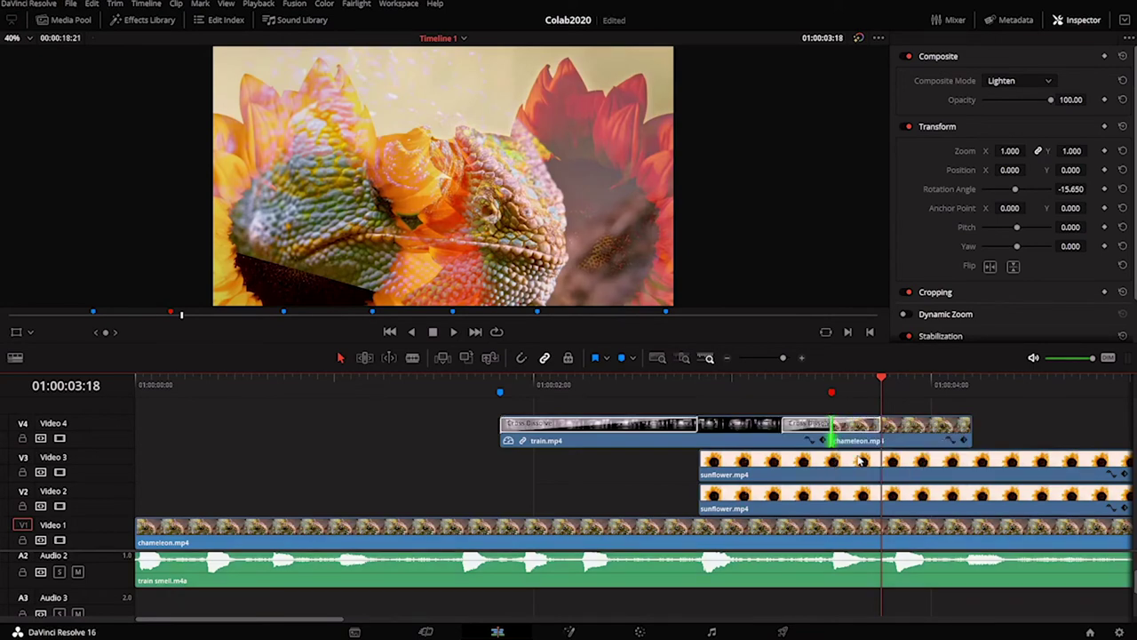
{"action": "left_click_drag", "start_coordinate": [811, 384], "coordinate": [905, 443]}
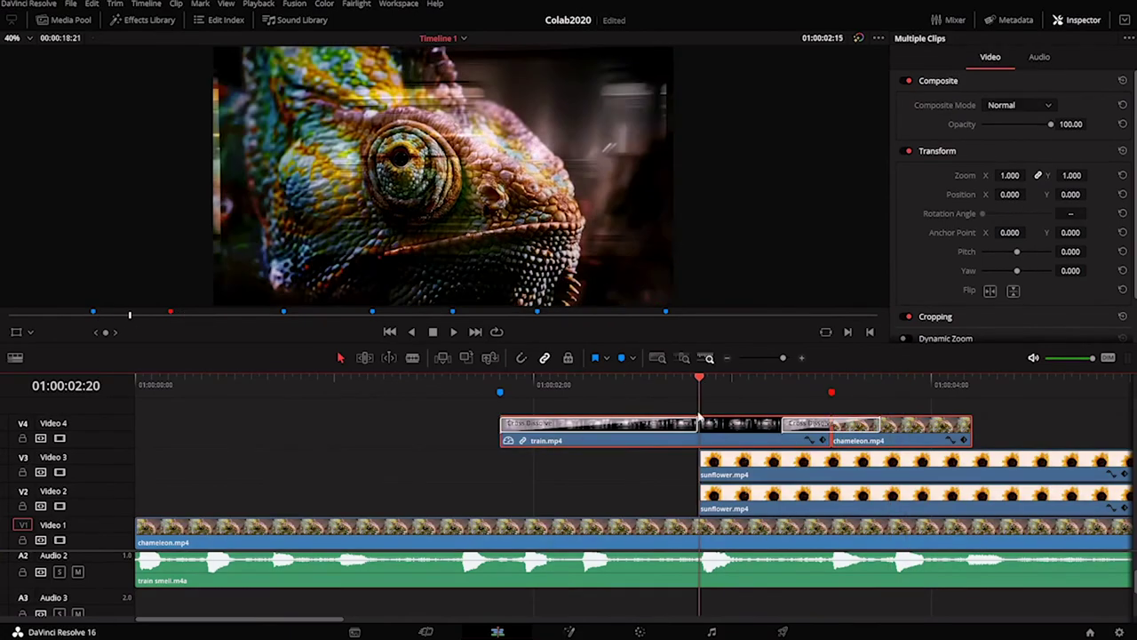
{"action": "left_click_drag", "start_coordinate": [700, 425], "coordinate": [868, 423]}
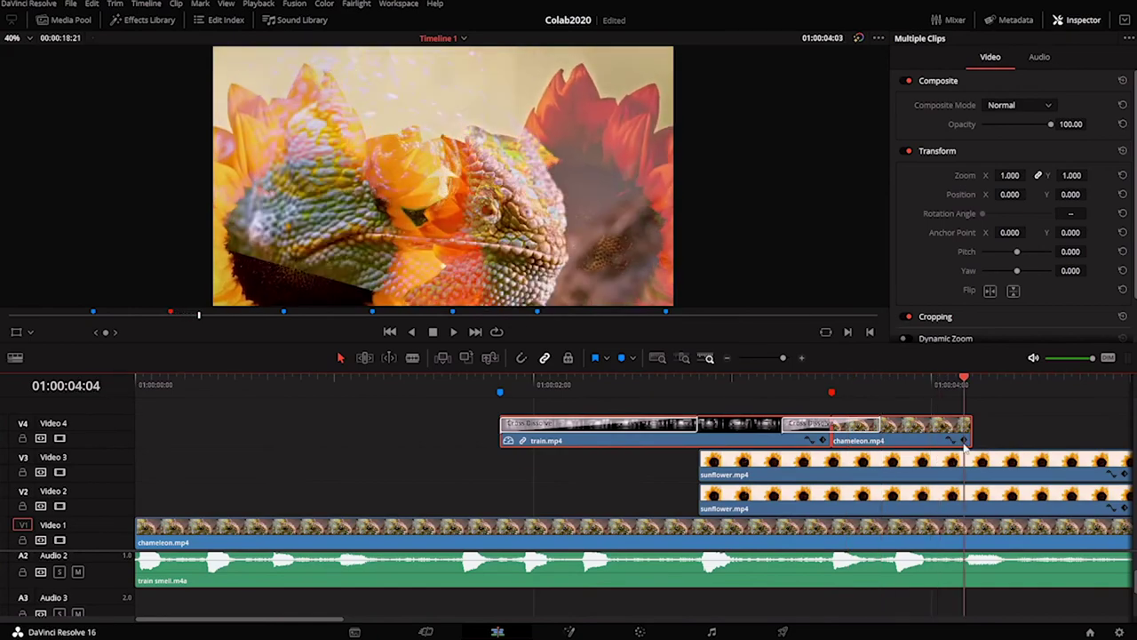
{"action": "left_click_drag", "start_coordinate": [892, 440], "coordinate": [789, 435]}
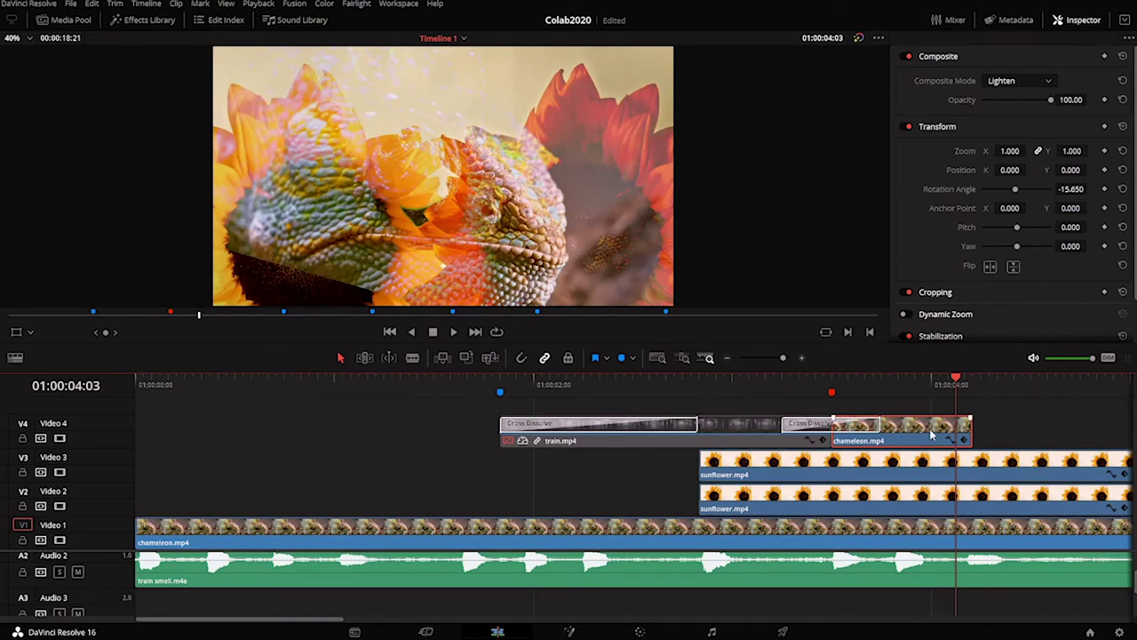
Set the rotation angle of the short chameleon clip on Video 4 to 0
{"action": "left_click", "coordinate": [1072, 189]}
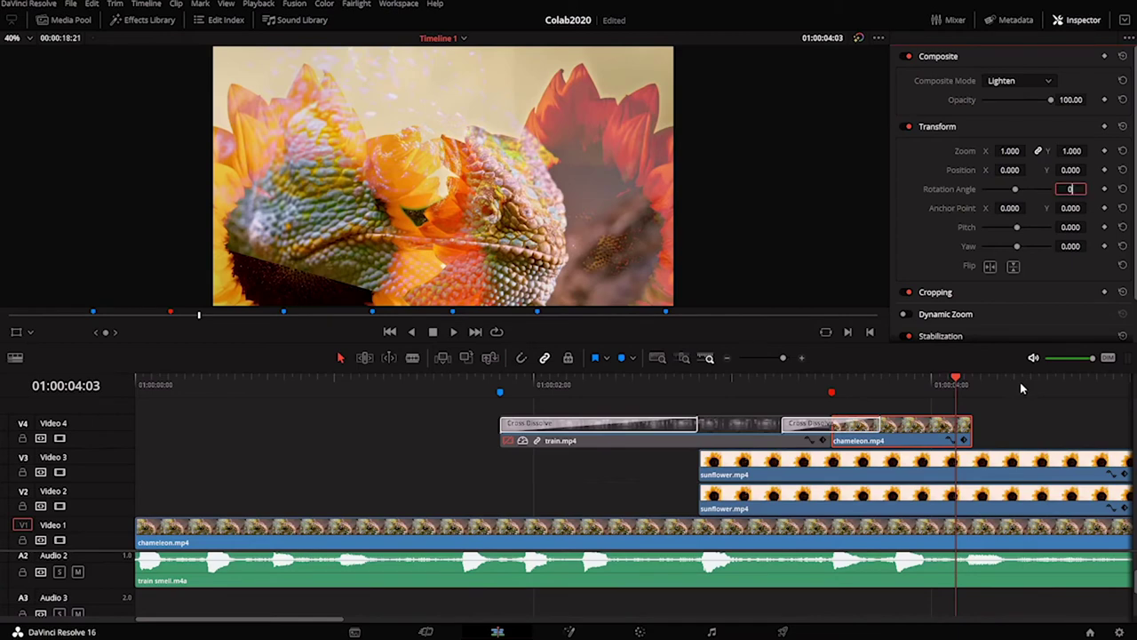
{"action": "key", "text": "Return"}
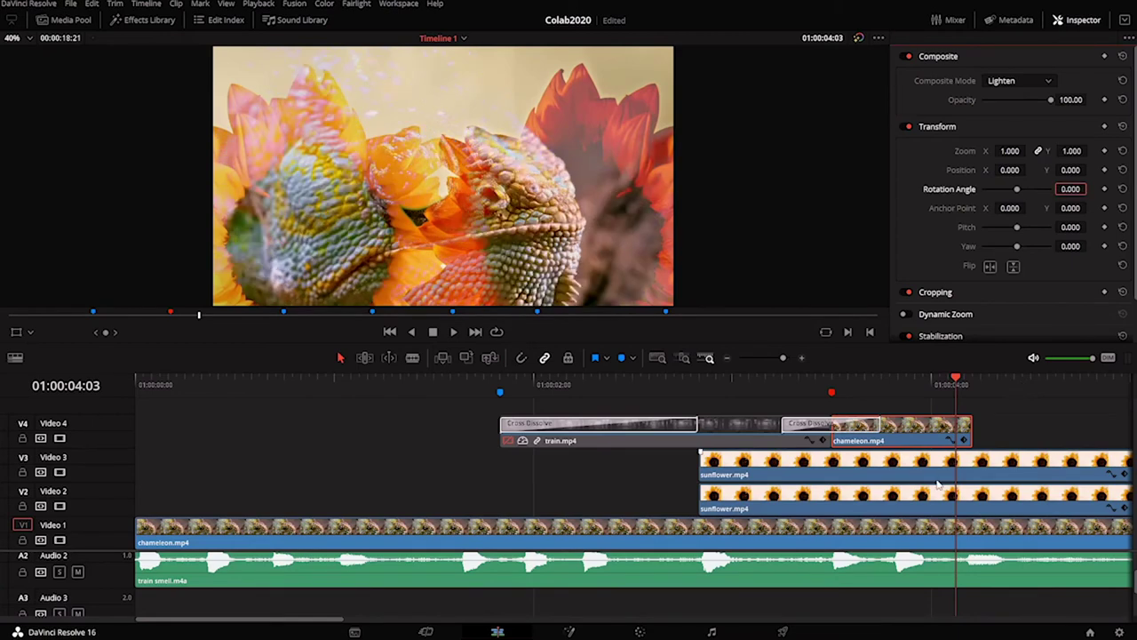
Re-enable the train clip on Video 4 and scrub through its transition into the chameleon clip around the Sunflower pop marker
{"action": "left_click", "coordinate": [737, 439]}
{"action": "right_click", "coordinate": [737, 439]}
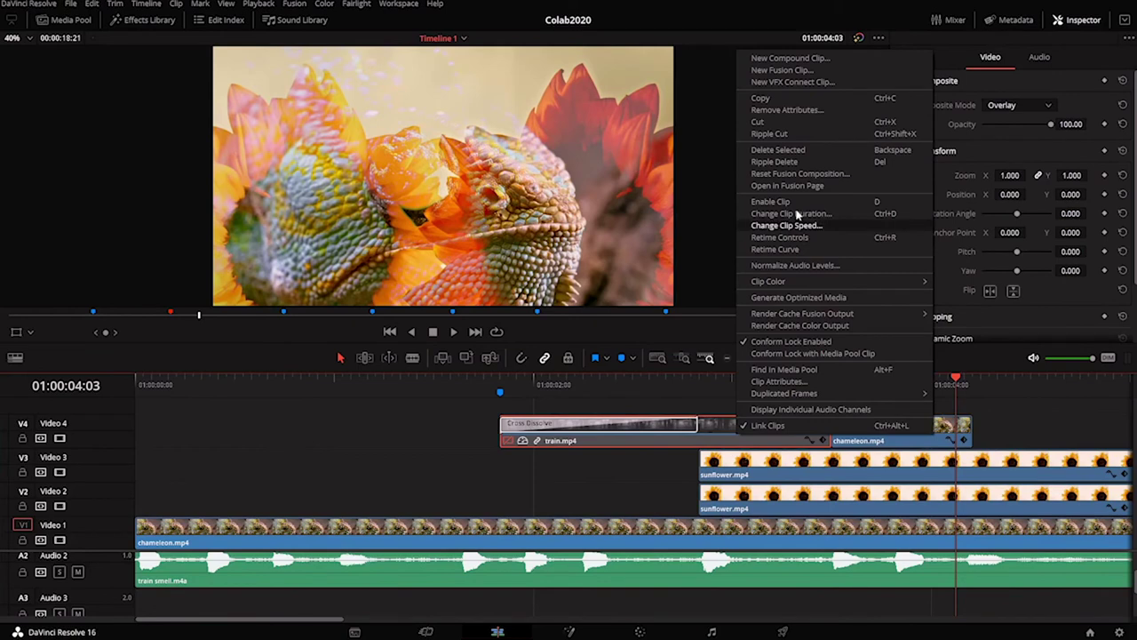
{"action": "left_click", "coordinate": [749, 227]}
{"action": "mouse_move", "coordinate": [710, 390]}
{"action": "left_mouse_down"}
{"action": "mouse_move", "coordinate": [876, 395]}
{"action": "mouse_move", "coordinate": [966, 422]}
{"action": "mouse_move", "coordinate": [880, 432]}
{"action": "mouse_move", "coordinate": [981, 430]}
{"action": "left_mouse_up"}
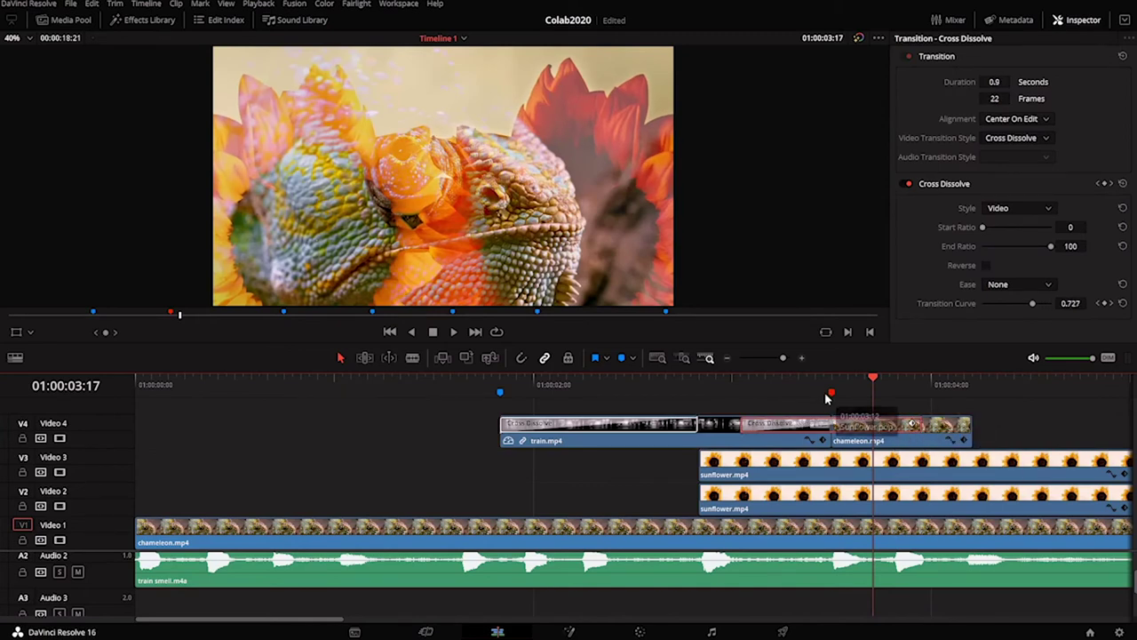
{"action": "left_click_drag", "start_coordinate": [869, 386], "coordinate": [825, 417]}
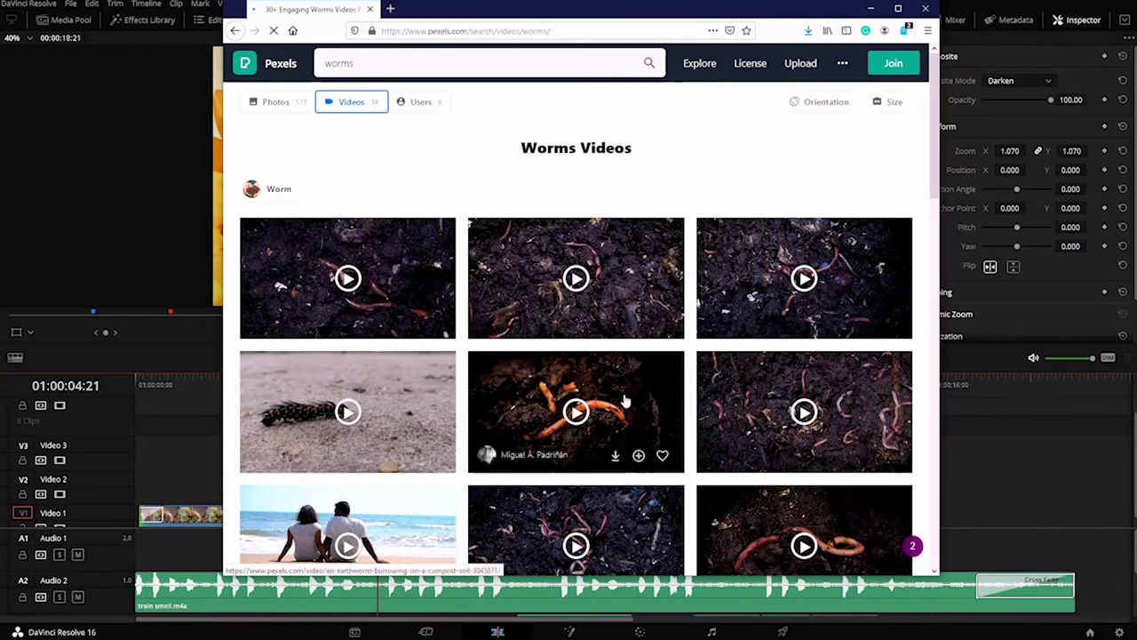
In the browser, look through the Pexels worms video results and open the Close-Up View Of Earthworms video
{"action": "scroll", "coordinate": [625, 402], "scroll_direction": "down", "scroll_amount": 3}
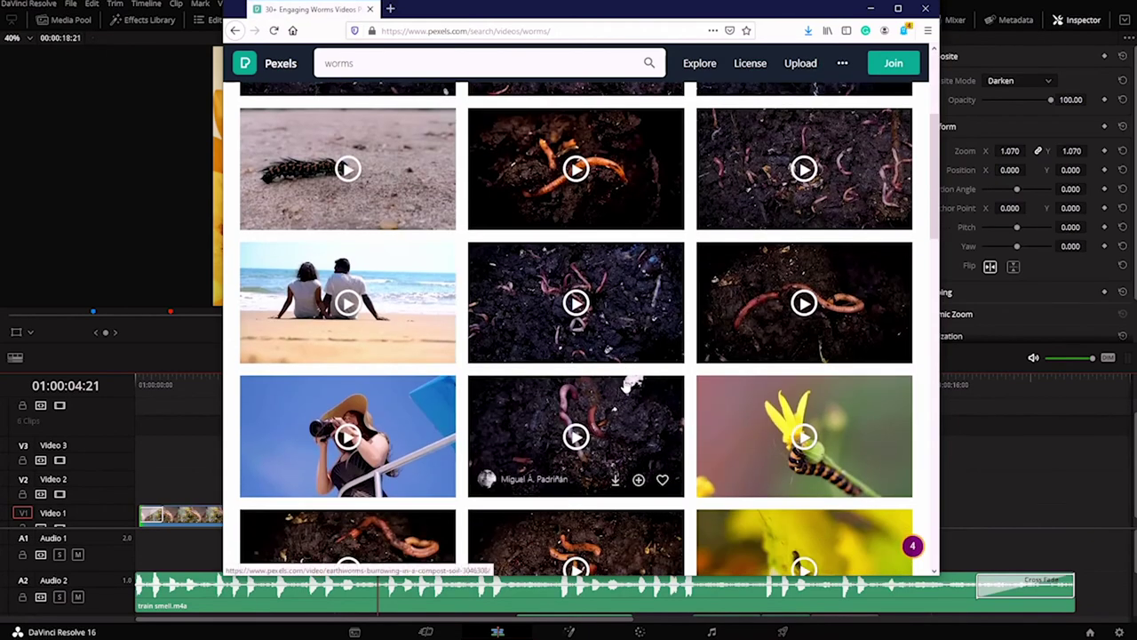
{"action": "scroll", "coordinate": [631, 384], "scroll_direction": "down", "scroll_amount": 3}
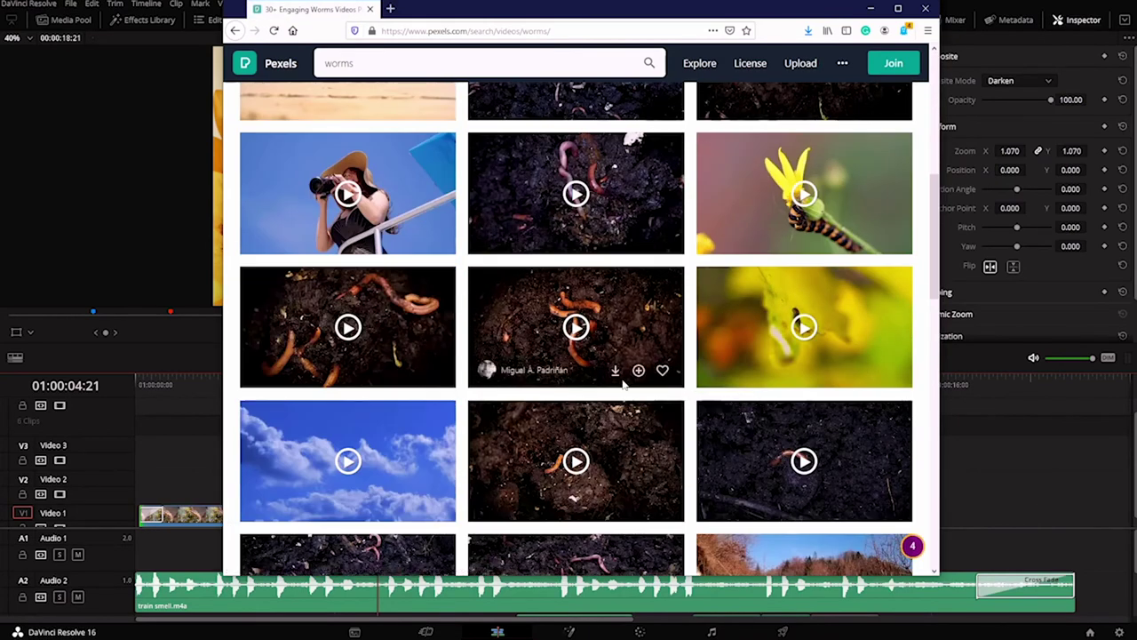
{"action": "scroll", "coordinate": [394, 330], "scroll_direction": "down", "scroll_amount": 2}
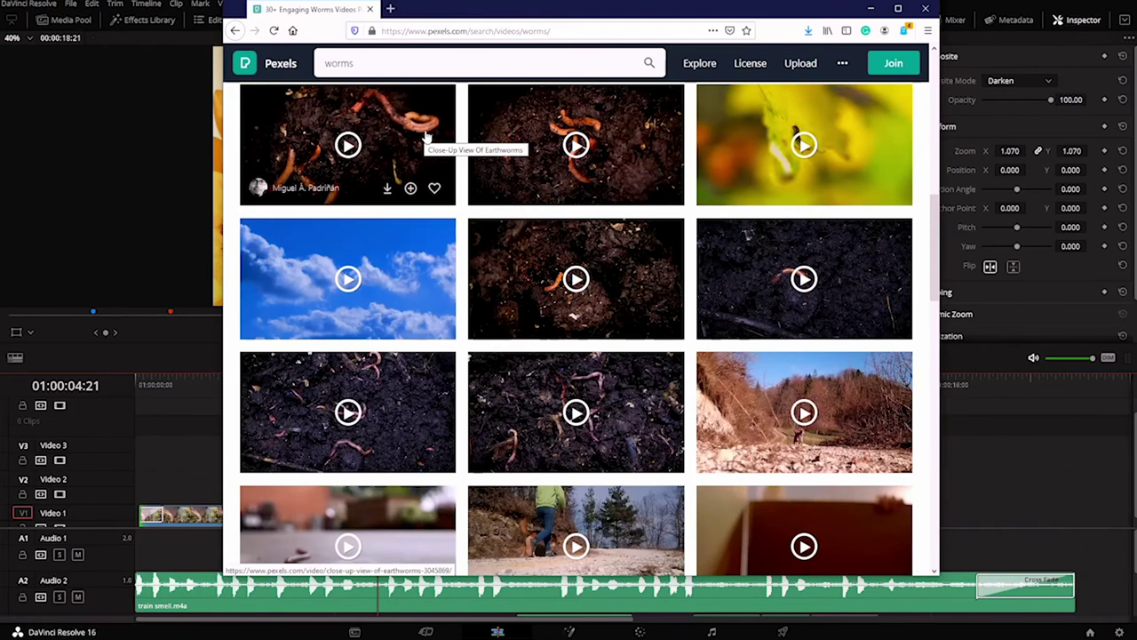
{"action": "left_click", "coordinate": [425, 138]}
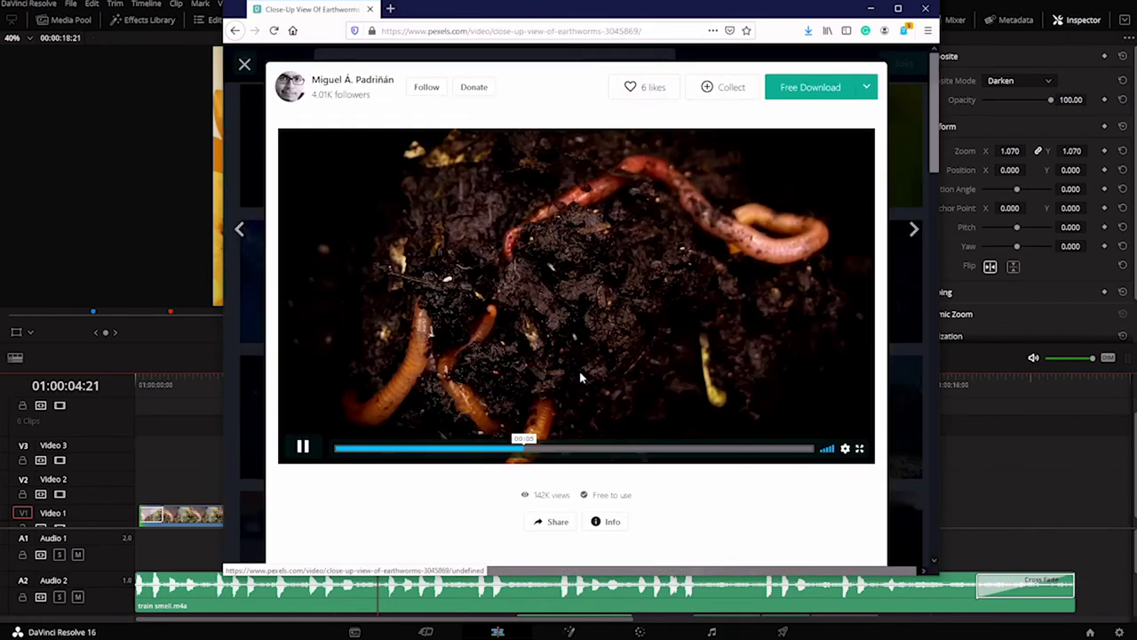
Download the earthworms video for free in the Full HD size
{"action": "left_click", "coordinate": [867, 87]}
{"action": "left_click", "coordinate": [867, 87]}
{"action": "left_click", "coordinate": [865, 89]}
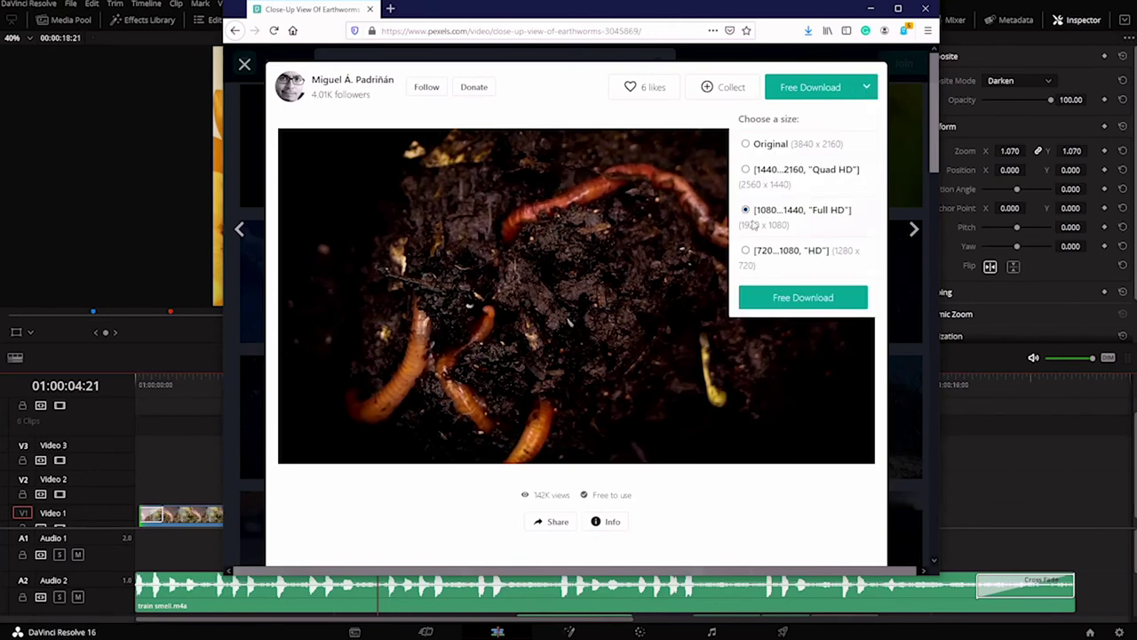
{"action": "left_click", "coordinate": [819, 302]}
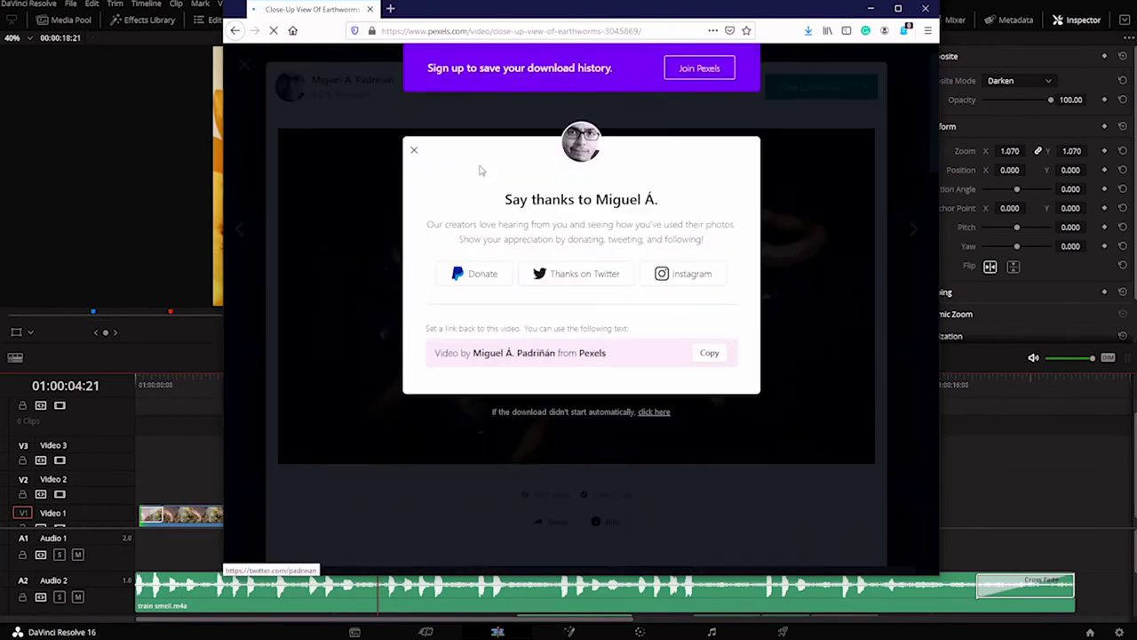
{"action": "left_click", "coordinate": [633, 374]}
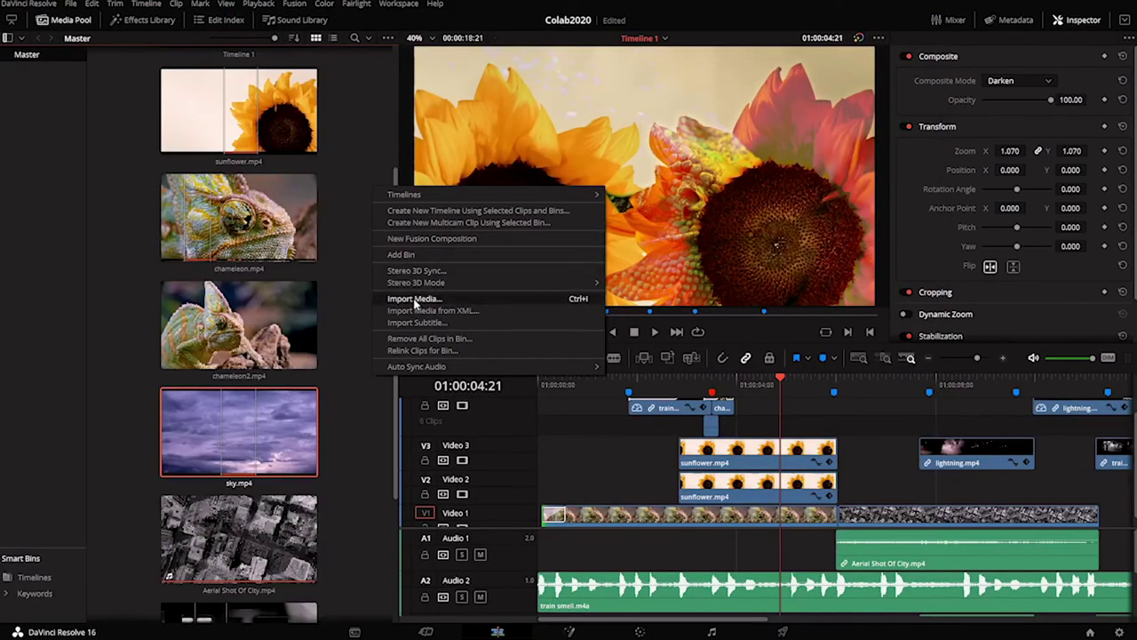
Back in DaVinci Resolve, import worms.mp4 from the Downloads Videos folder into the media pool
{"action": "left_click", "coordinate": [418, 303]}
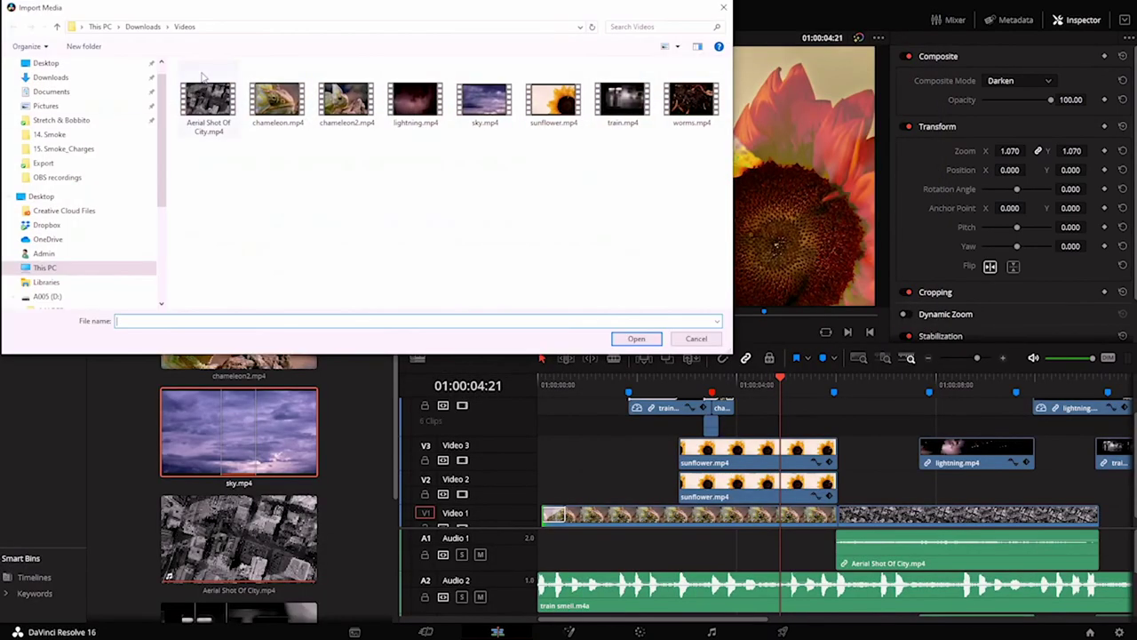
{"action": "left_click", "coordinate": [684, 102]}
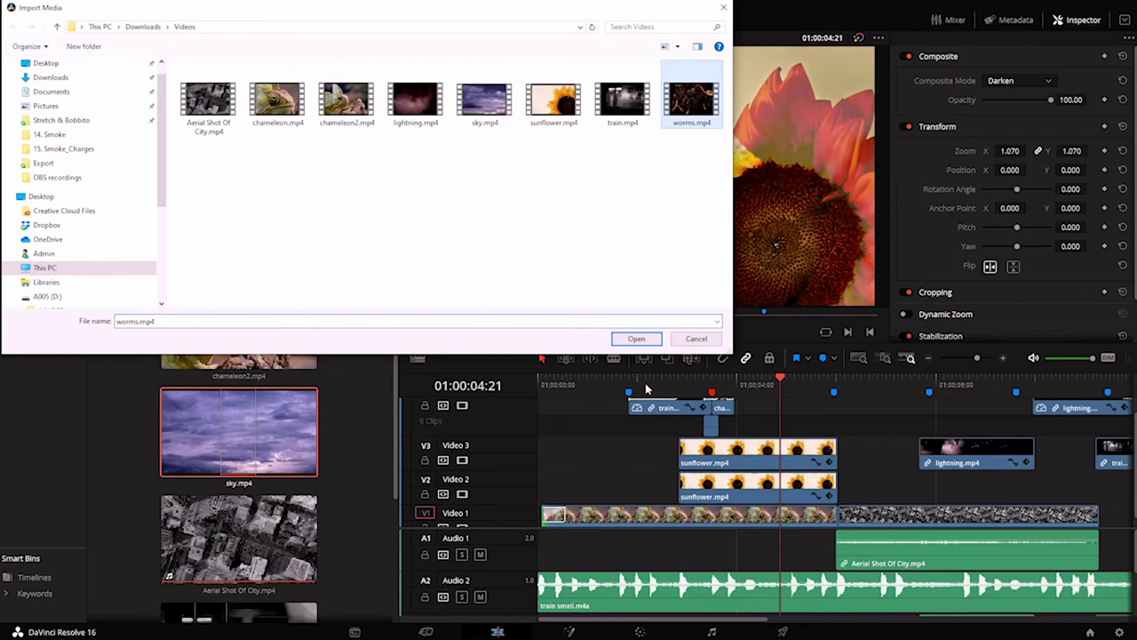
{"action": "left_click", "coordinate": [635, 338]}
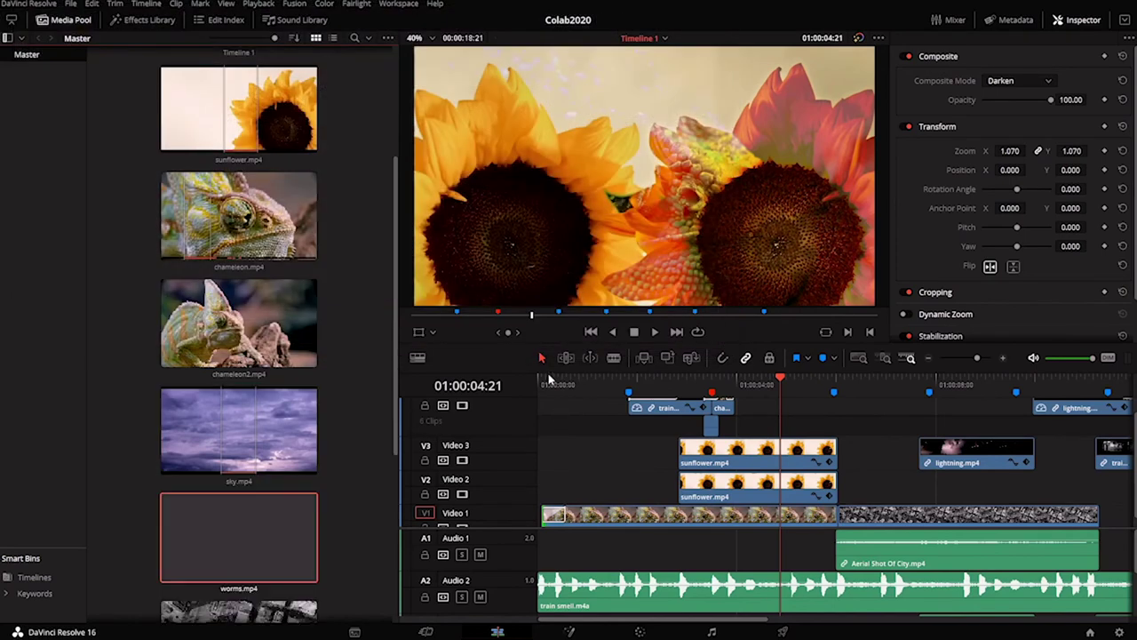
Preview the worms clip in the viewer, then mark an in point at about 4:20 and an out point for a range about 1:16 long
{"action": "double_click", "coordinate": [248, 545]}
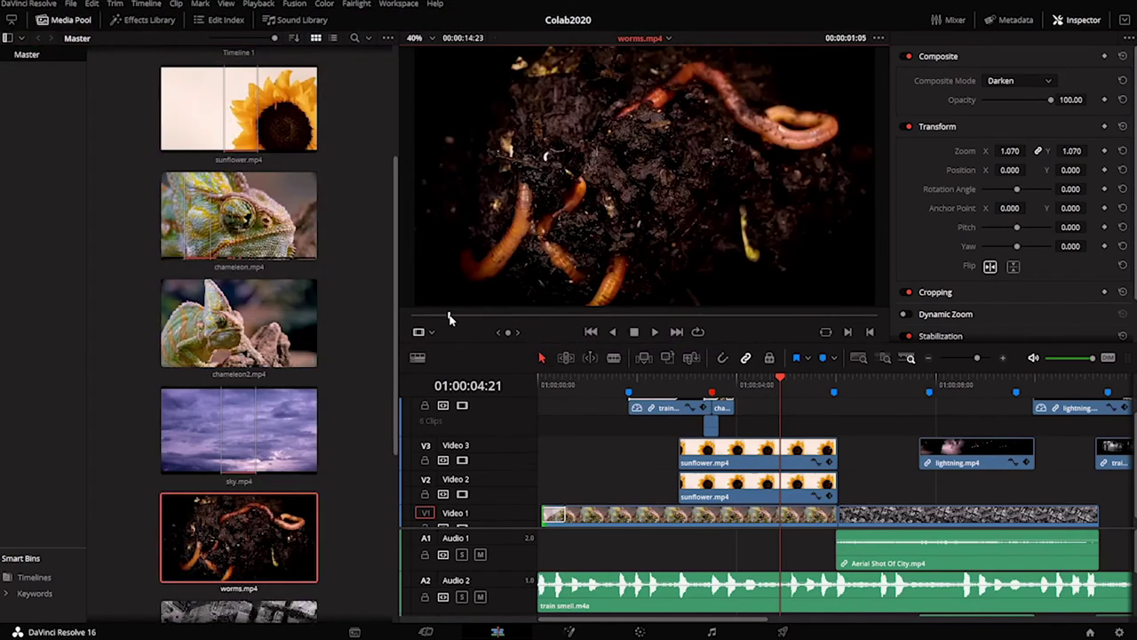
{"action": "mouse_move", "coordinate": [534, 317]}
{"action": "left_mouse_down"}
{"action": "mouse_move", "coordinate": [867, 316]}
{"action": "mouse_move", "coordinate": [514, 294]}
{"action": "mouse_move", "coordinate": [777, 302]}
{"action": "left_mouse_up"}
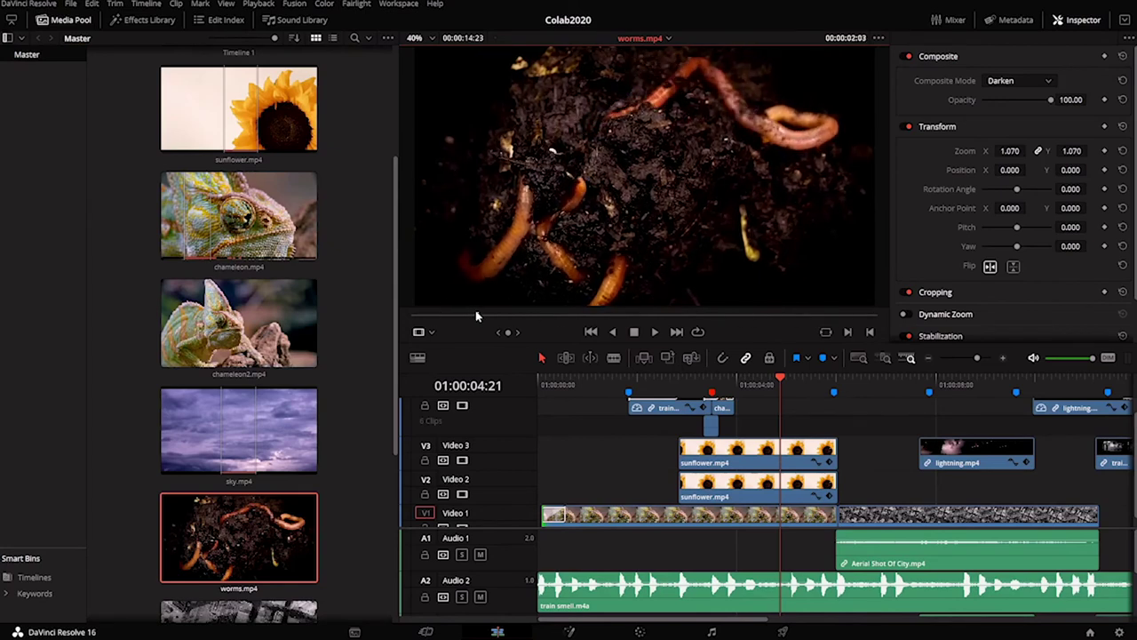
{"action": "left_click_drag", "start_coordinate": [476, 316], "coordinate": [603, 325]}
{"action": "left_click_drag", "start_coordinate": [728, 338], "coordinate": [494, 318]}
{"action": "key", "text": "i"}
{"action": "left_click_drag", "start_coordinate": [494, 317], "coordinate": [573, 329]}
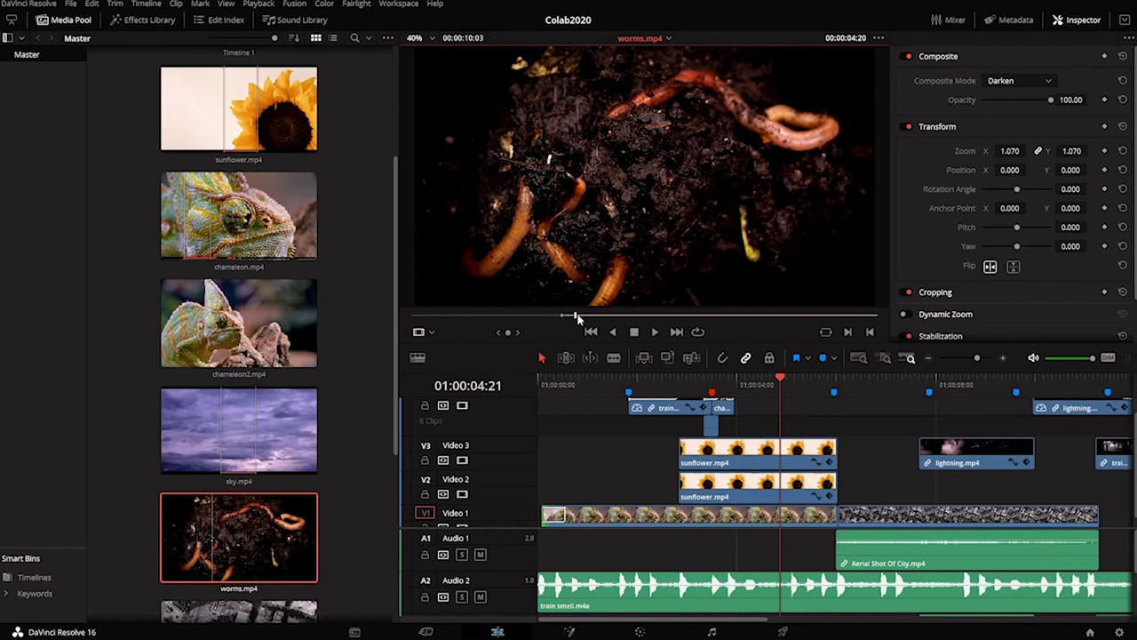
{"action": "mouse_move", "coordinate": [576, 318]}
{"action": "left_mouse_down"}
{"action": "mouse_move", "coordinate": [888, 277]}
{"action": "mouse_move", "coordinate": [616, 321]}
{"action": "mouse_move", "coordinate": [626, 325]}
{"action": "left_mouse_up"}
{"action": "key", "text": "o"}
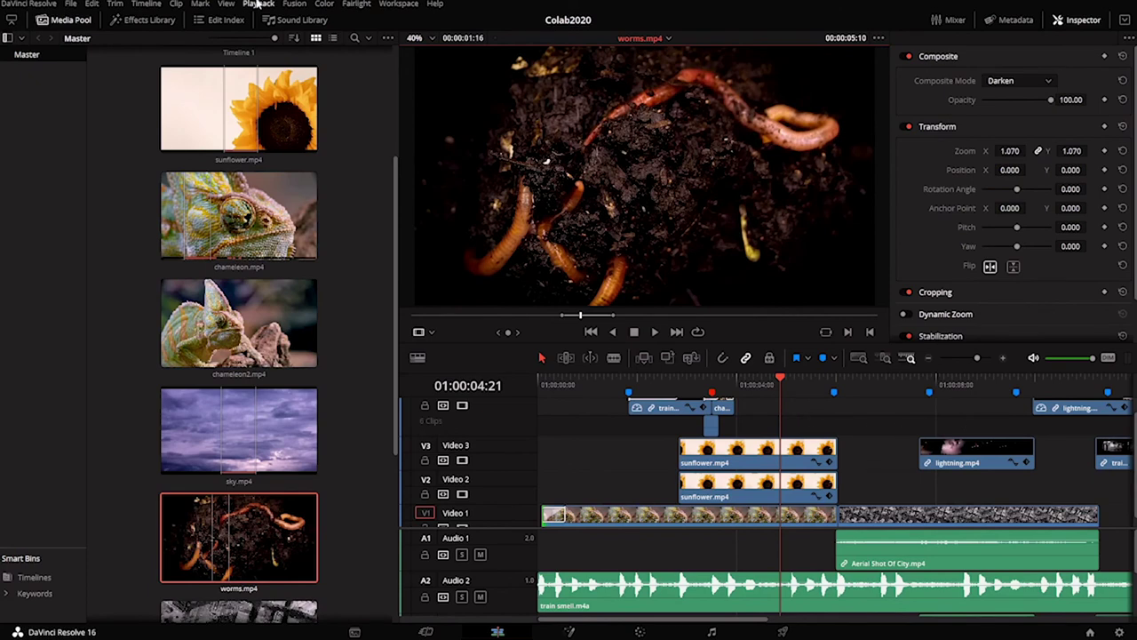
Hide the media pool, place the marked worms range on Video 2 directly after the sunflower clip, and scrub over it
{"action": "left_click", "coordinate": [71, 19]}
{"action": "left_click_drag", "start_coordinate": [406, 243], "coordinate": [436, 500]}
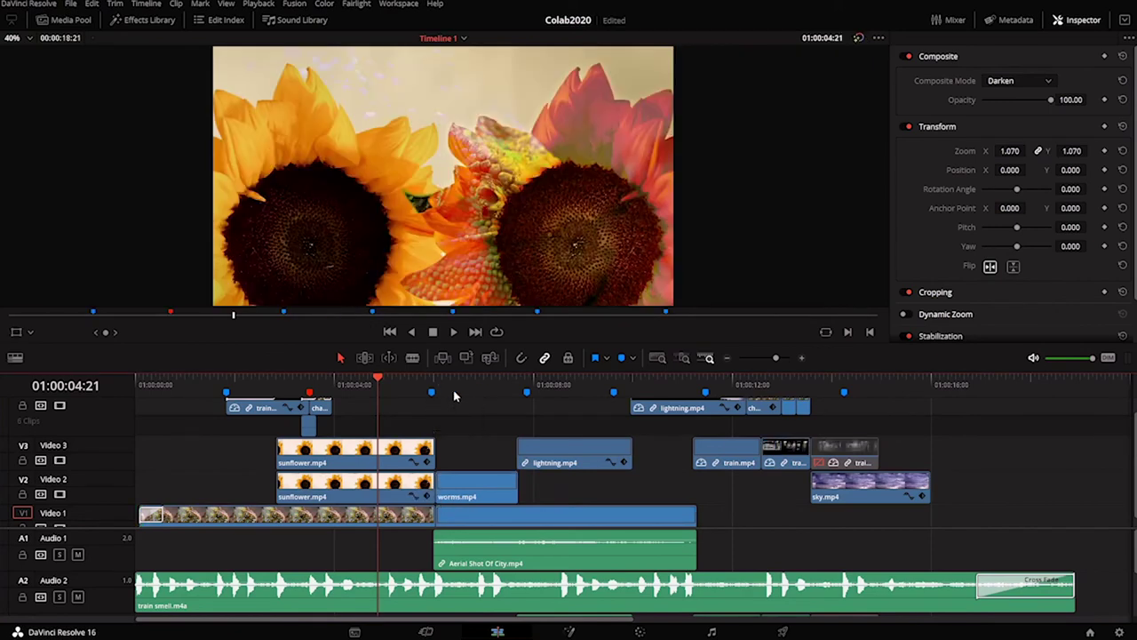
{"action": "left_click", "coordinate": [454, 384]}
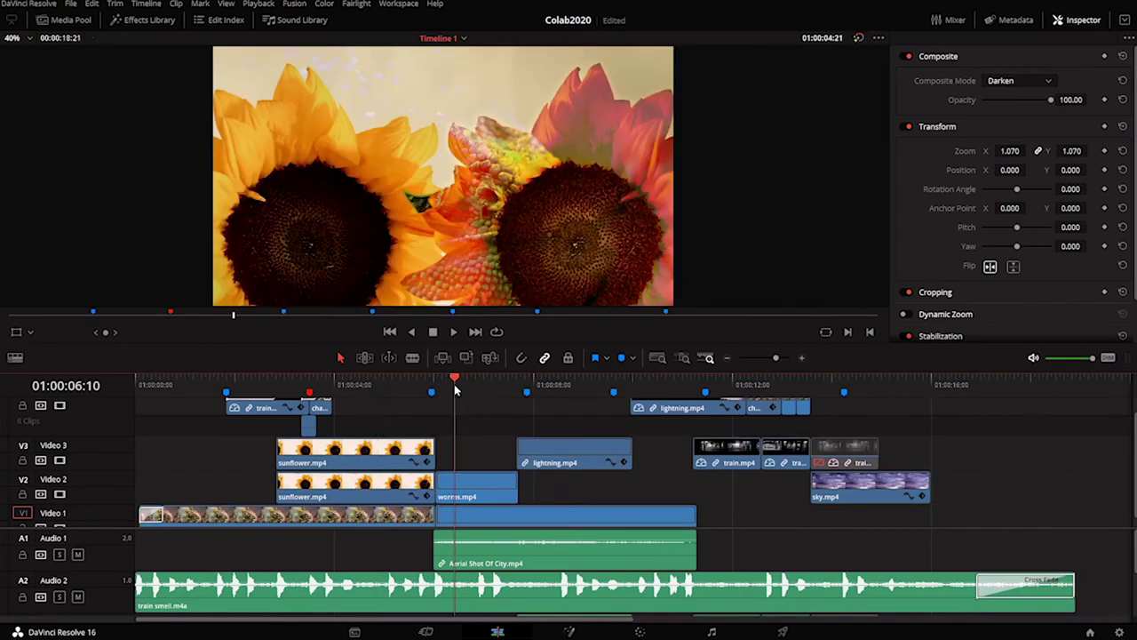
{"action": "left_click_drag", "start_coordinate": [455, 385], "coordinate": [446, 404]}
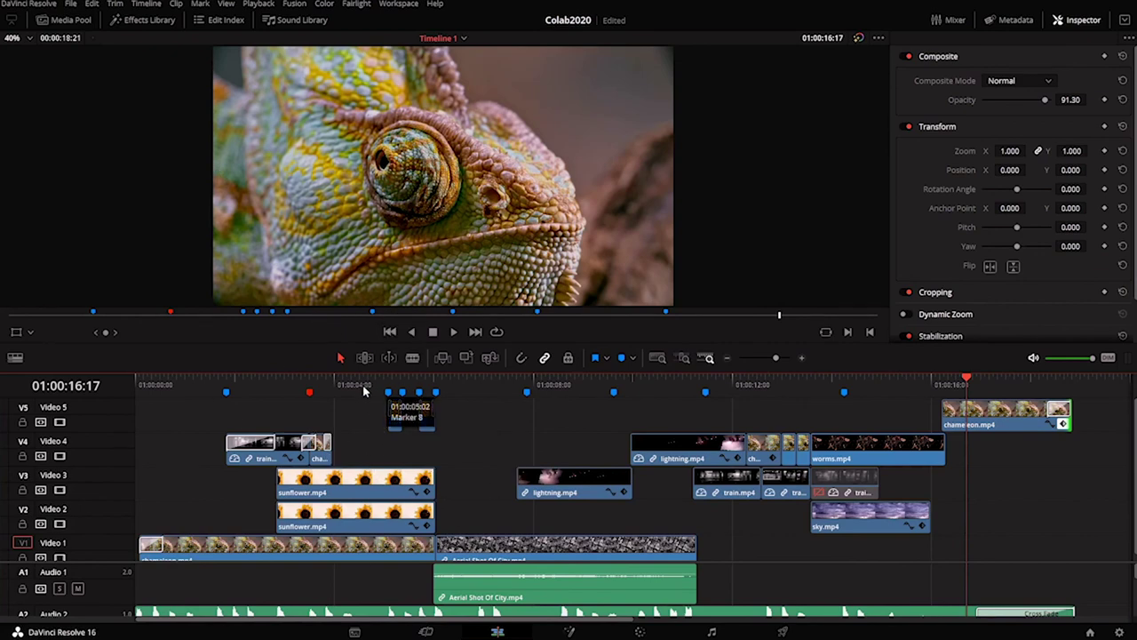
Scrub across the short Video 5 clips above the end of the sunflower clips to check how they blend
{"action": "left_click_drag", "start_coordinate": [381, 386], "coordinate": [401, 409]}
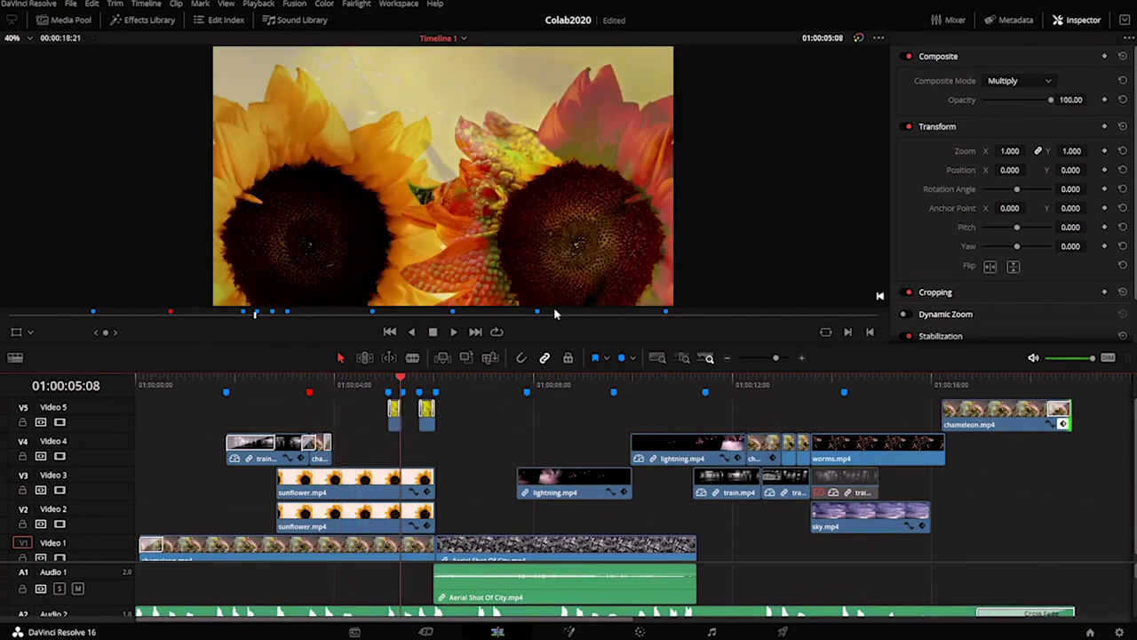